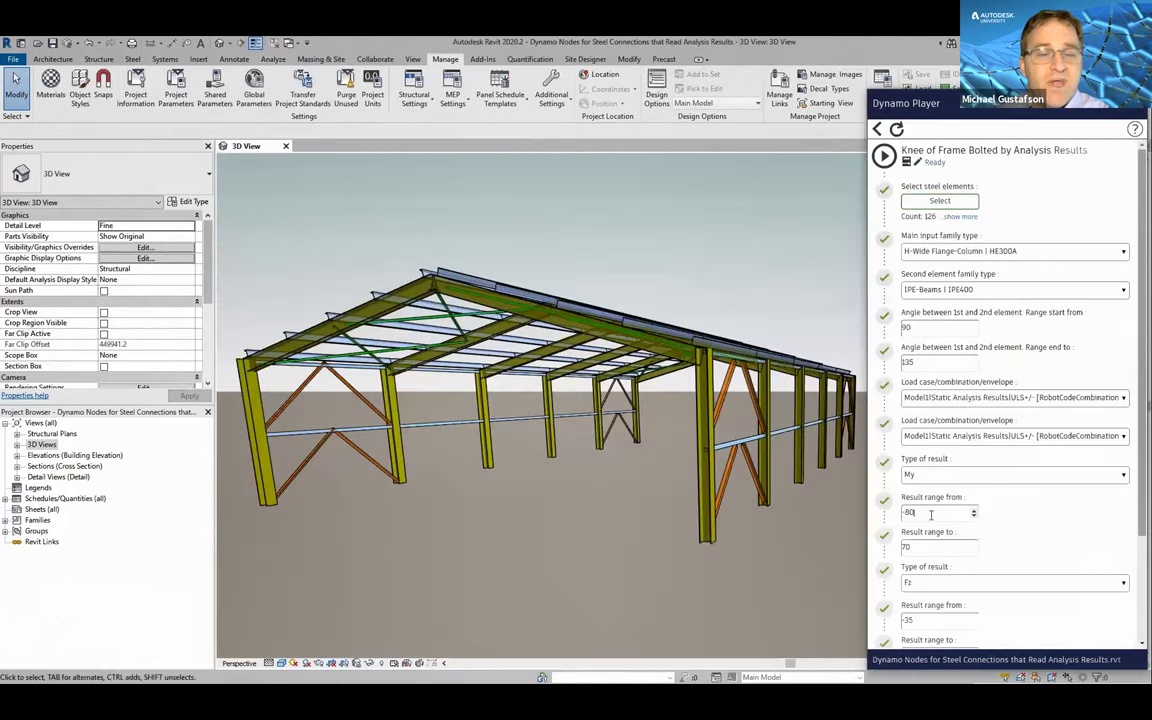
# In Dynamo Player, choose 'Knee of frame bolted with haunch' and run the Knee of Frame script.
pyautogui.scroll(-5, 1010, 400)
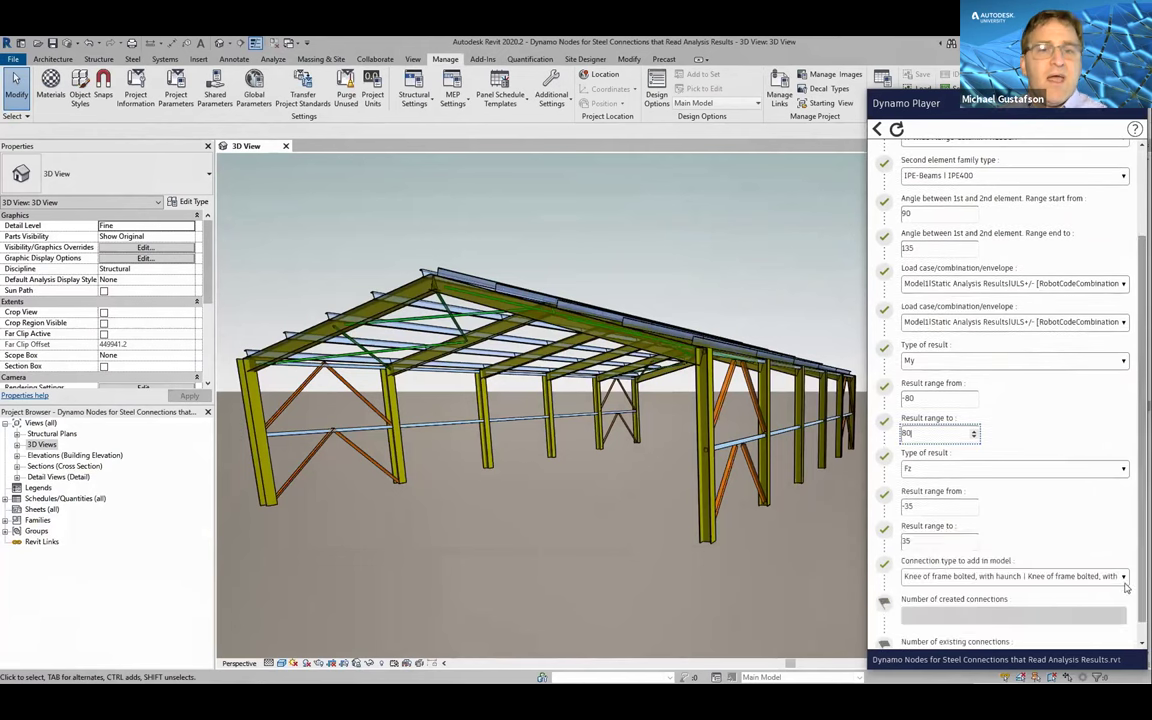
pyautogui.click(1122, 576)
pyautogui.click(1127, 516)
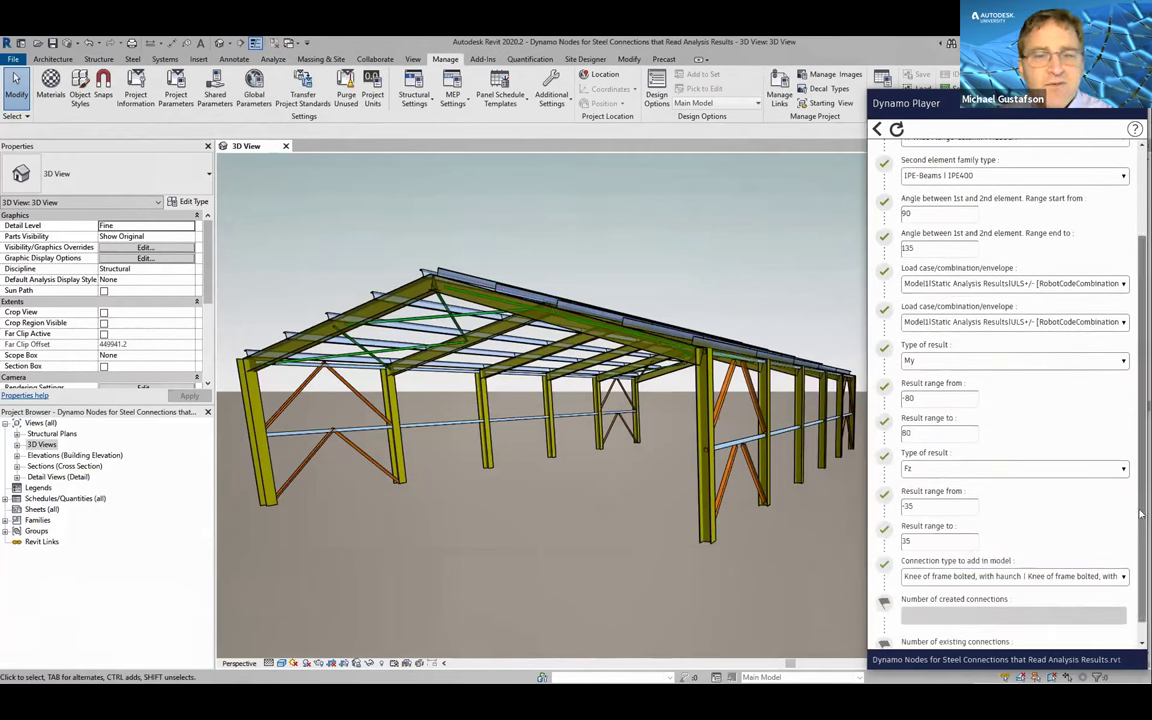
pyautogui.scroll(3, 1127, 514)
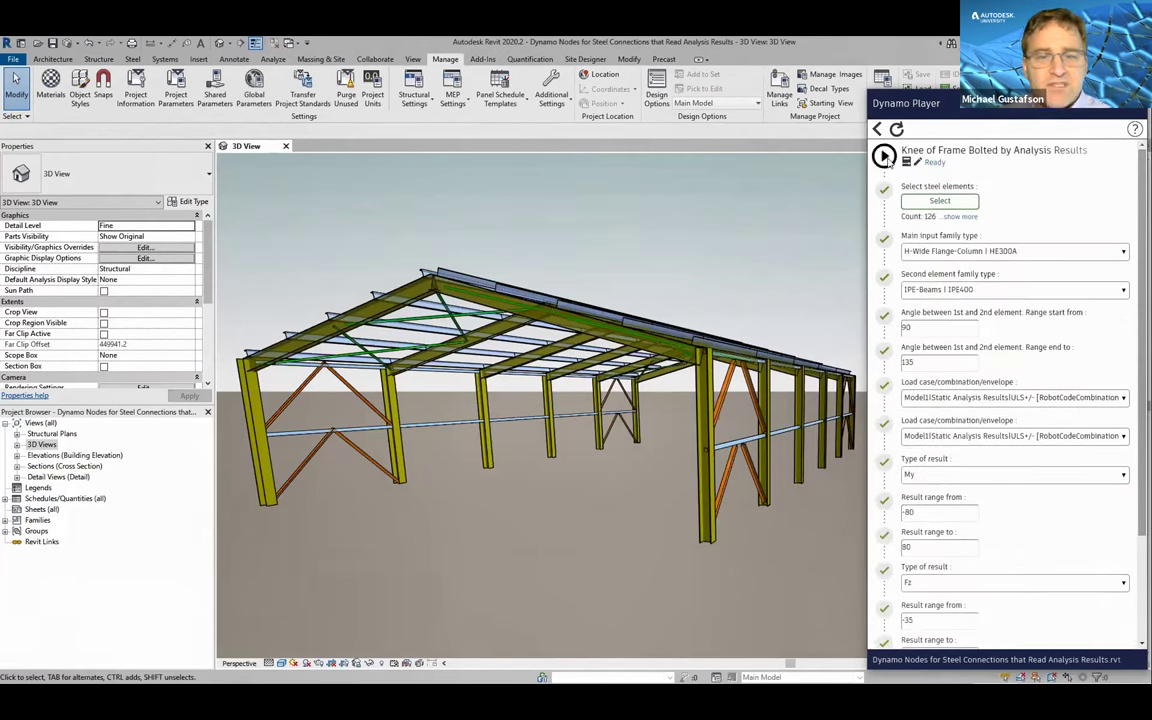
pyautogui.click(884, 156)
pyautogui.scroll(8, 613, 516)
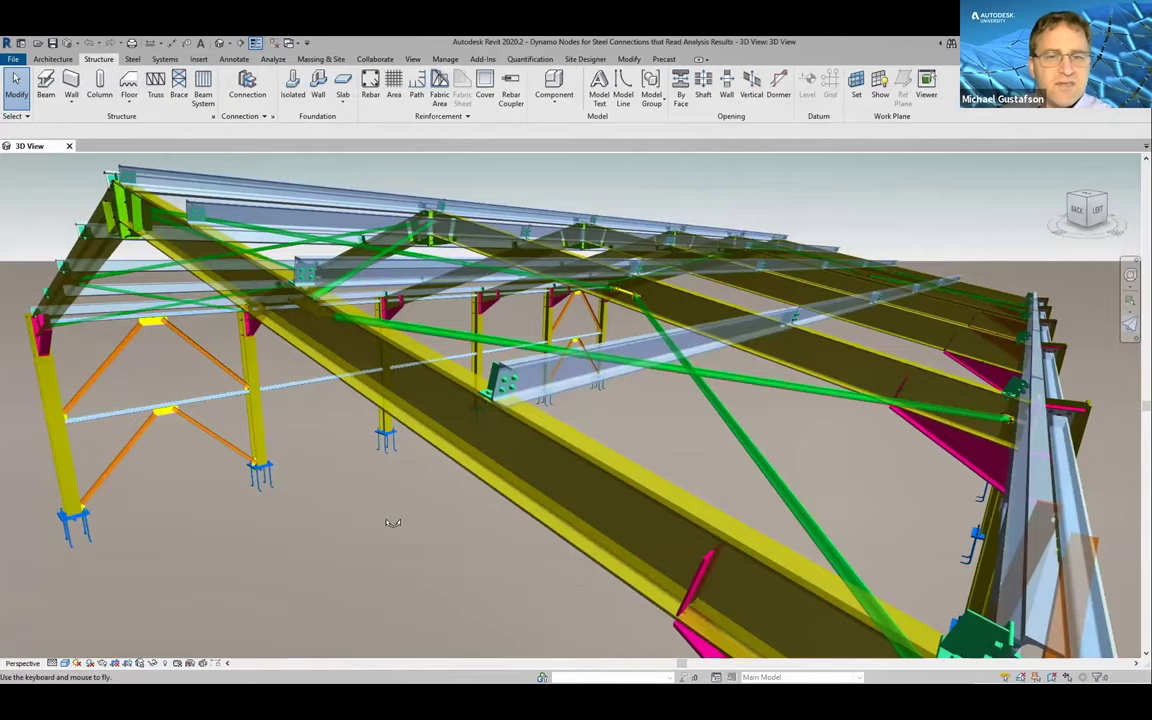
# Fly the Revit 3D camera forward into the steel frame toward the column.
pyautogui.press('Up')
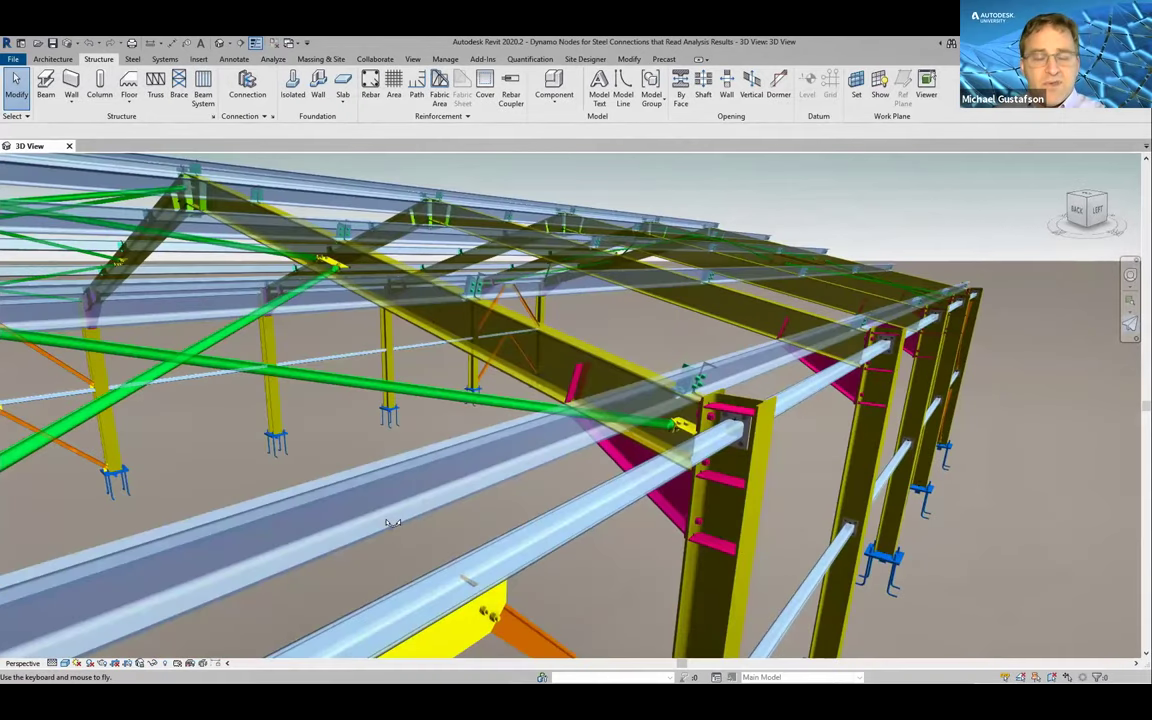
pyautogui.press('Up')
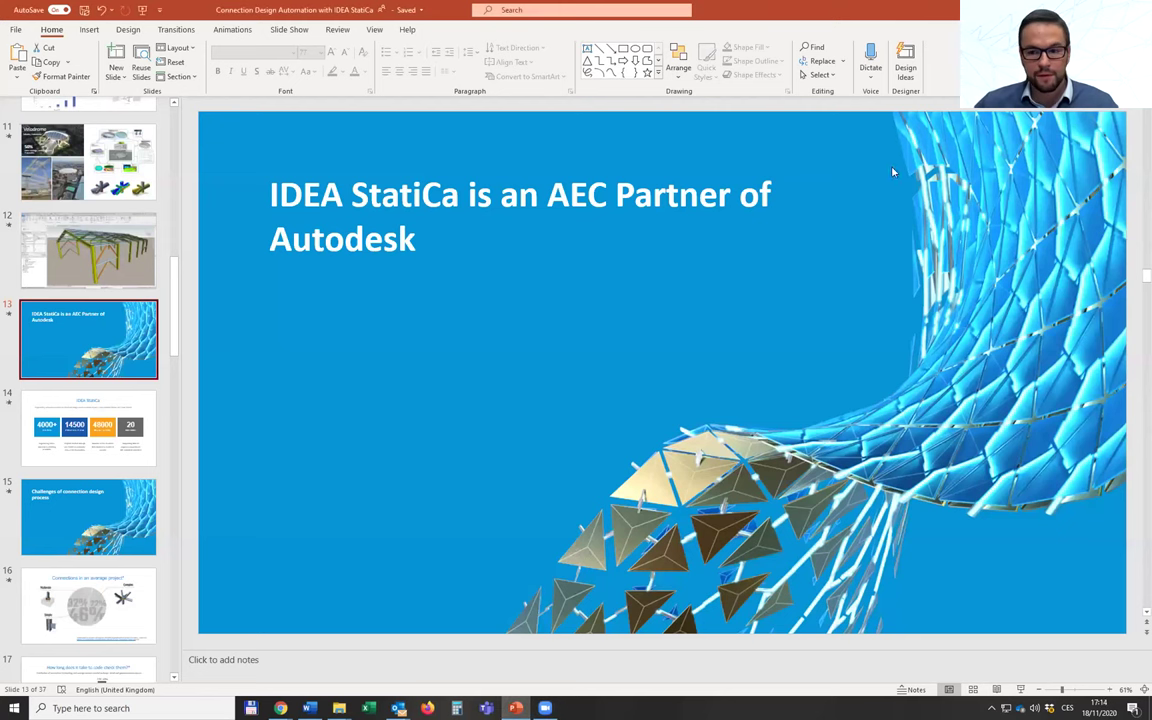
# Start the PowerPoint slideshow full screen from slide 13.
pyautogui.click(757, 184)
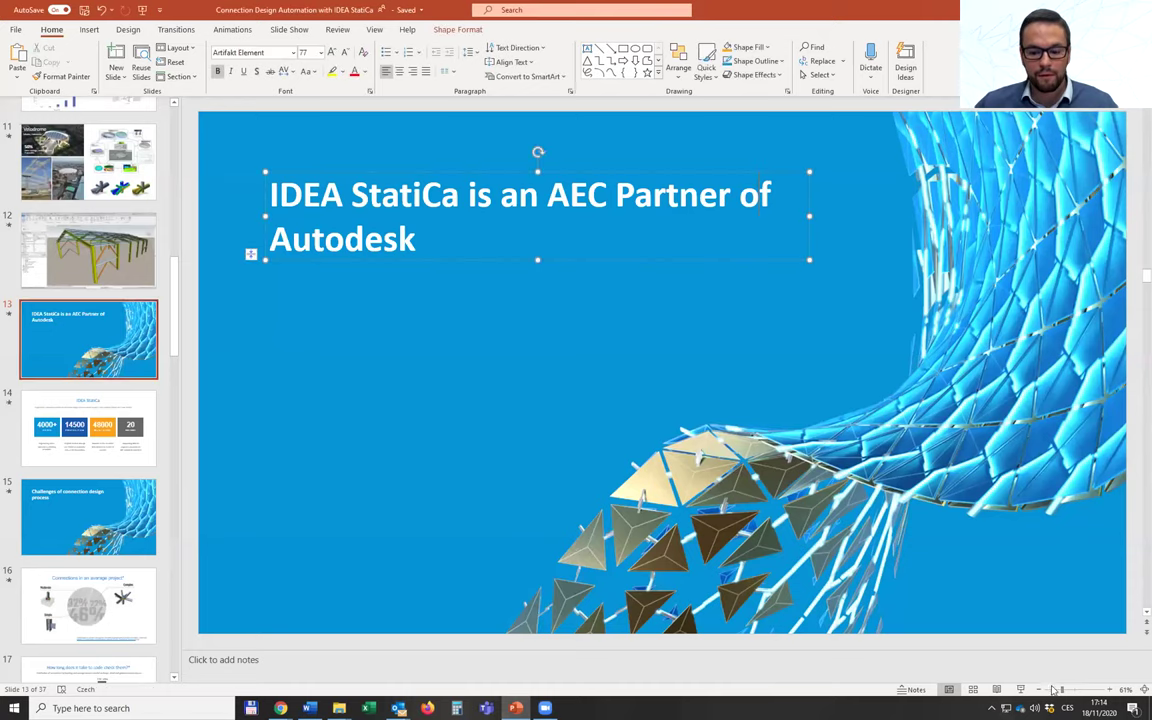
pyautogui.click(1021, 689)
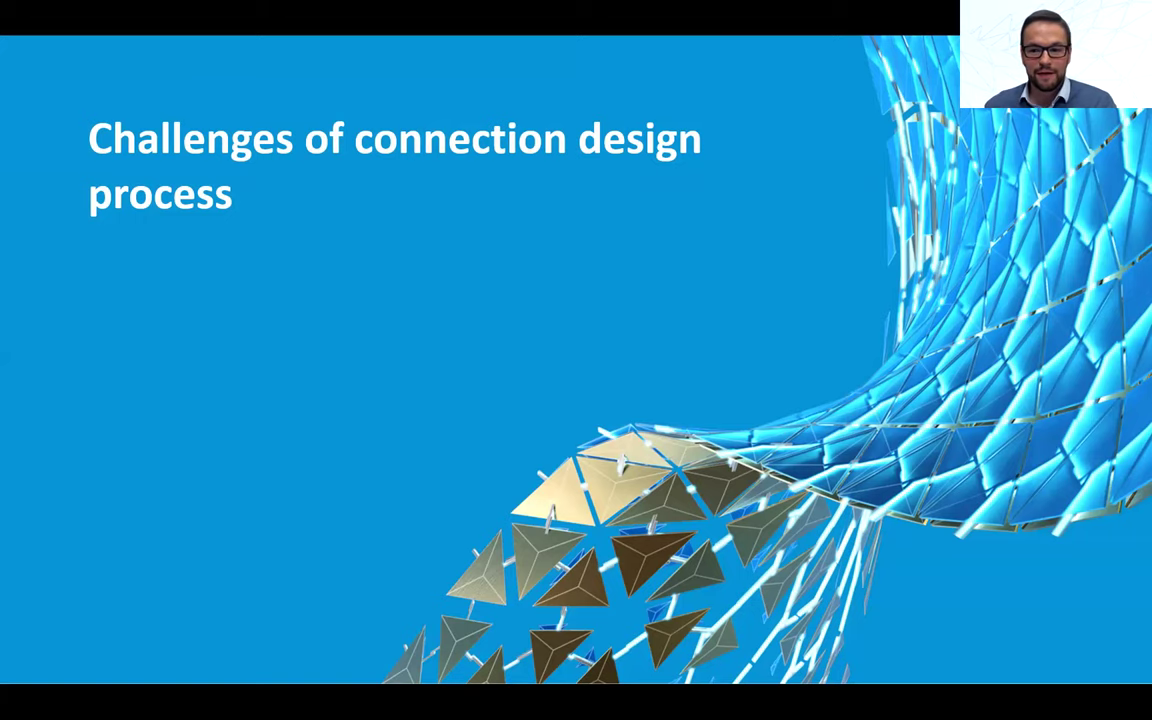
# Advance the slideshow to the 'Connections in an average project' slide.
pyautogui.press('Right')
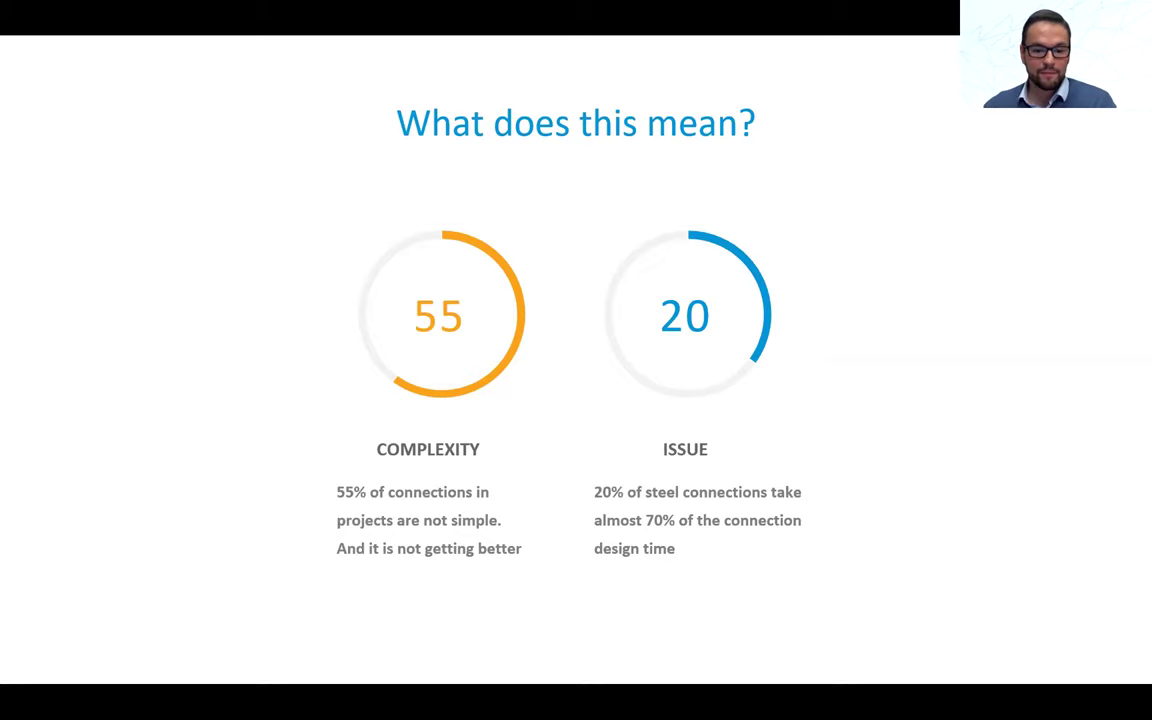
# Advance to the '250+ connections in 3 clicks' slide.
pyautogui.press('Right')
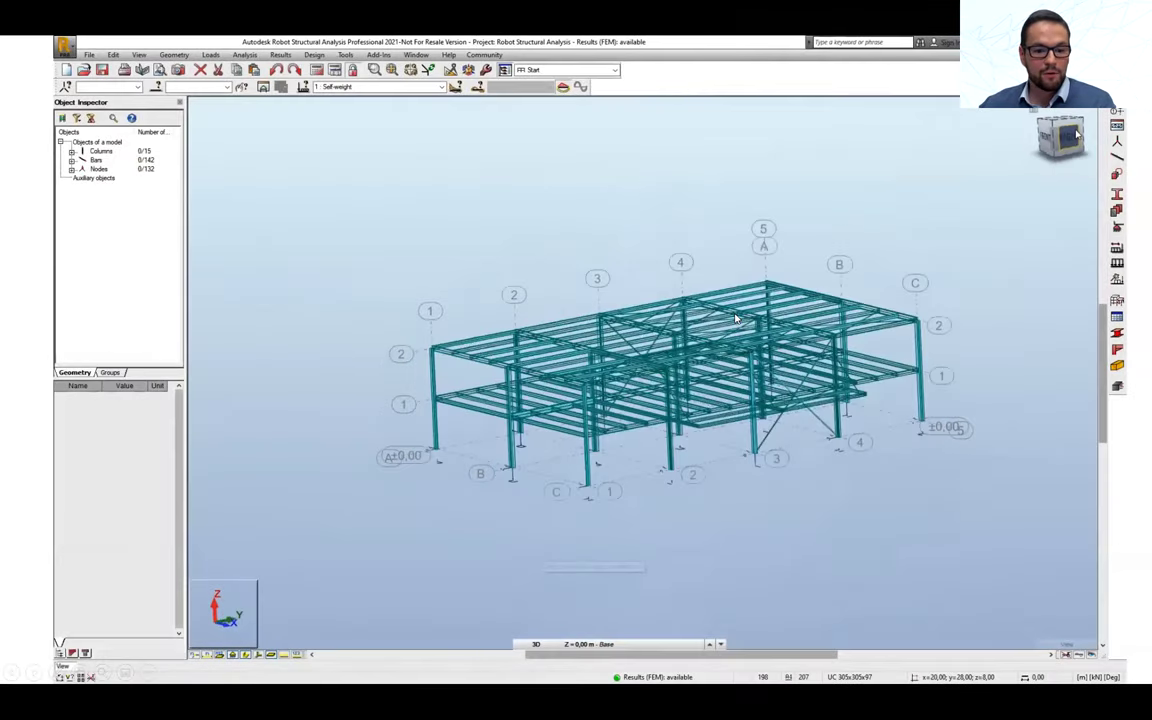
# Select the column and beams on grid line 1 and launch the IDEA StatiCa code-check manager.
pyautogui.moveTo(447, 305); pyautogui.dragTo(533, 463)
pyautogui.keyDown('shift'); pyautogui.moveTo(537, 459); pyautogui.dragTo(560, 433, button='middle'); pyautogui.keyUp('shift')
pyautogui.click(379, 54)
pyautogui.moveTo(435, 147)
pyautogui.click(497, 145)
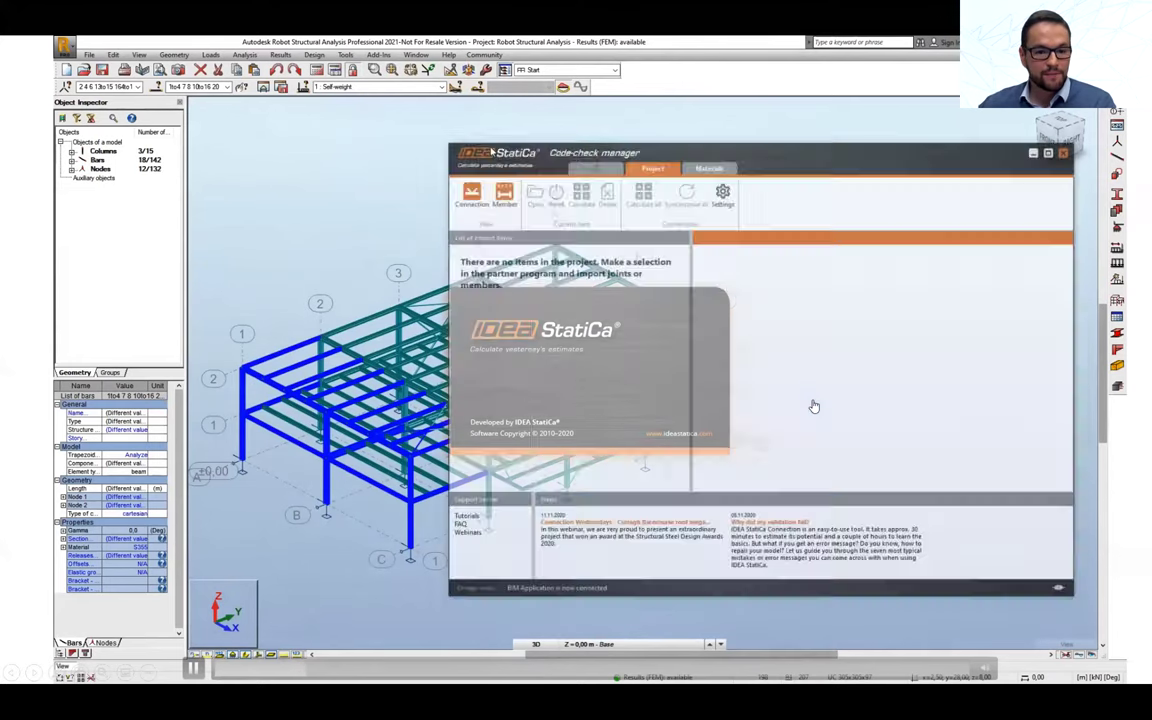
# Create a new checking project, import the connections, and open CON-14 in IDEA StatiCa Connection.
pyautogui.press('Return')
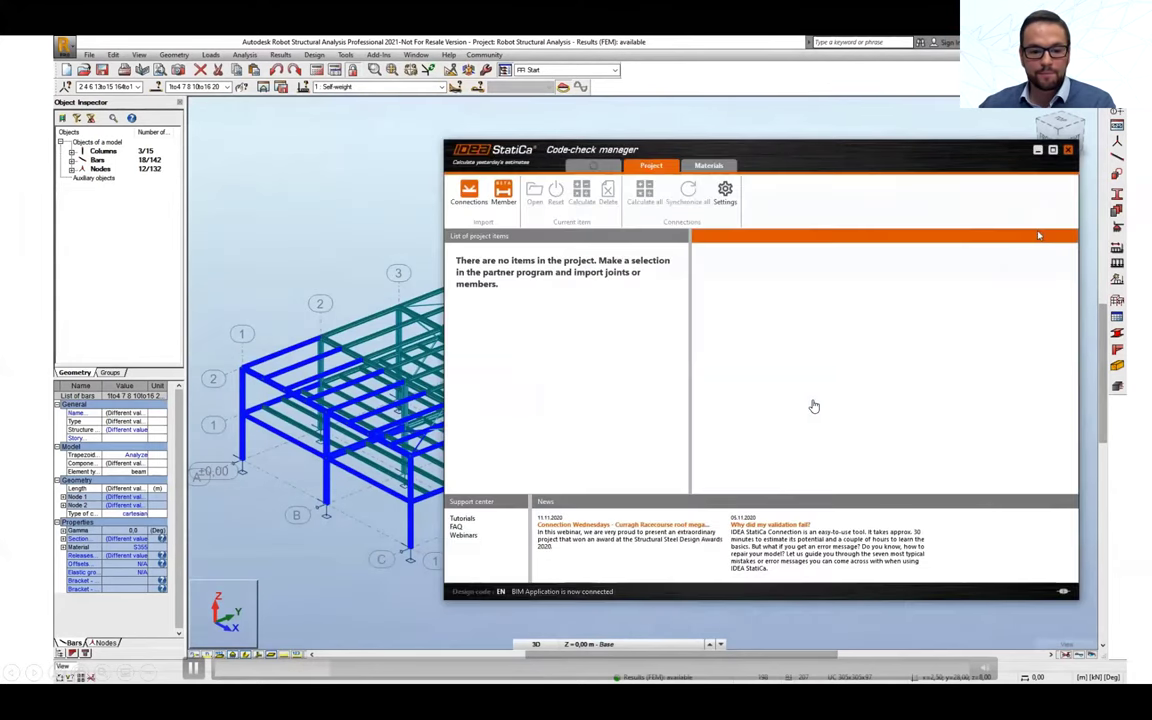
pyautogui.click(470, 196)
pyautogui.click(505, 328)
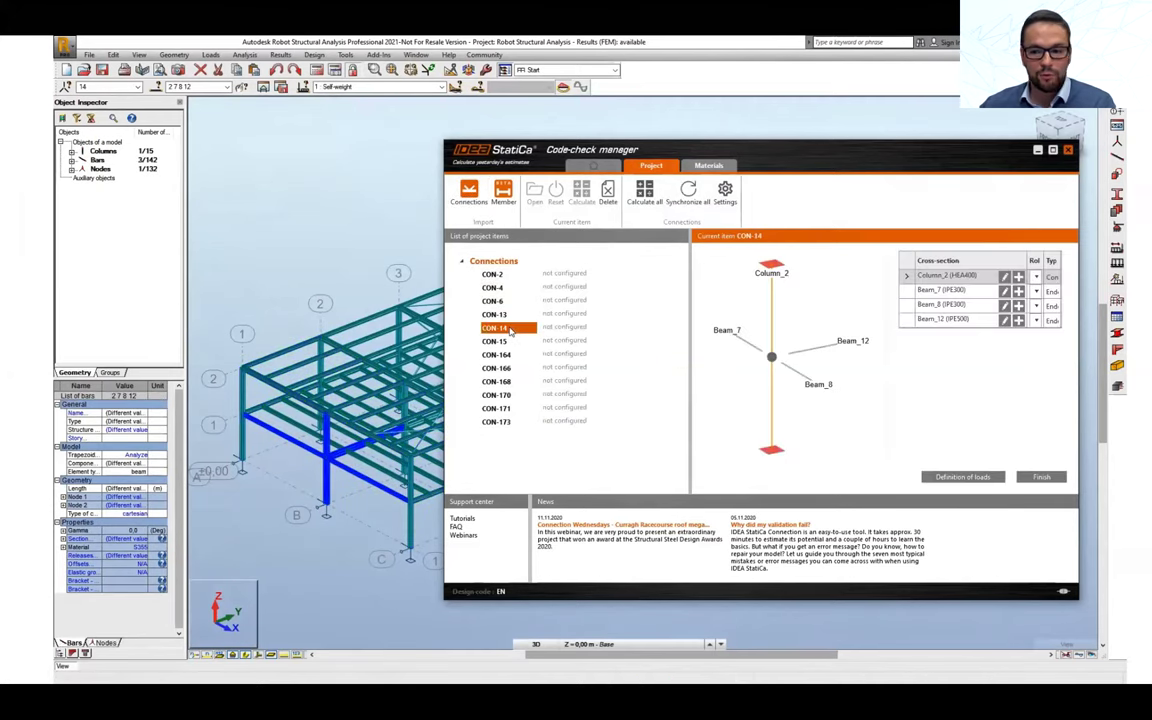
pyautogui.click(1048, 480)
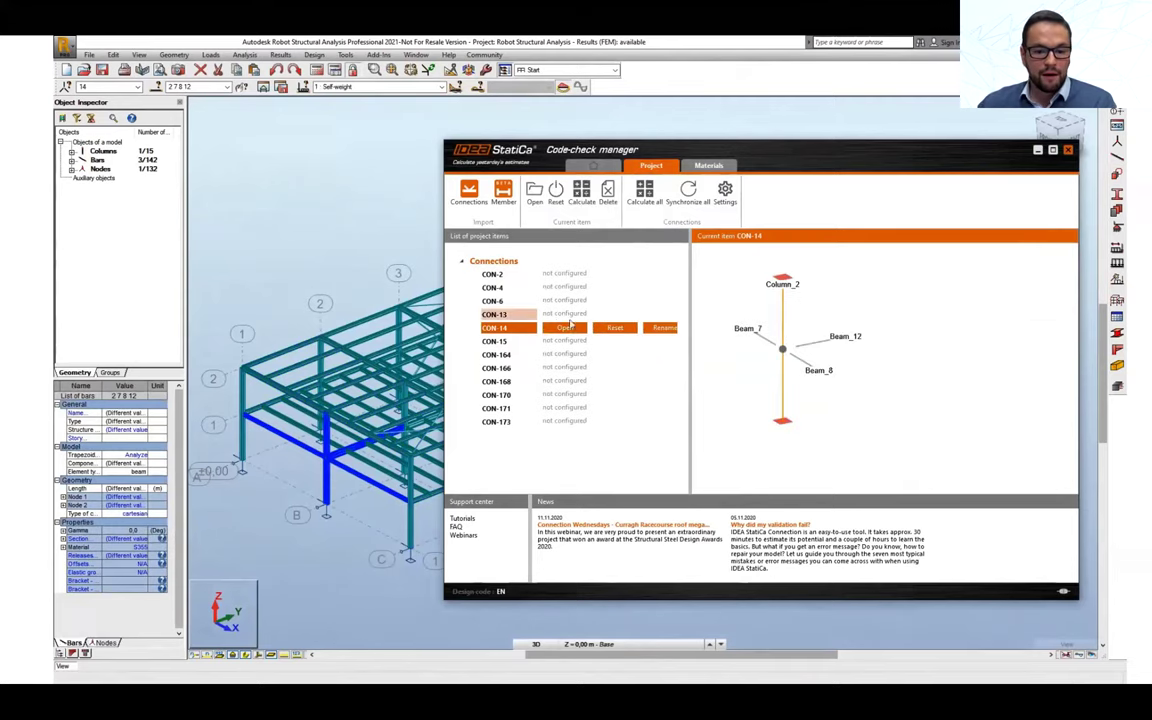
pyautogui.click(561, 328)
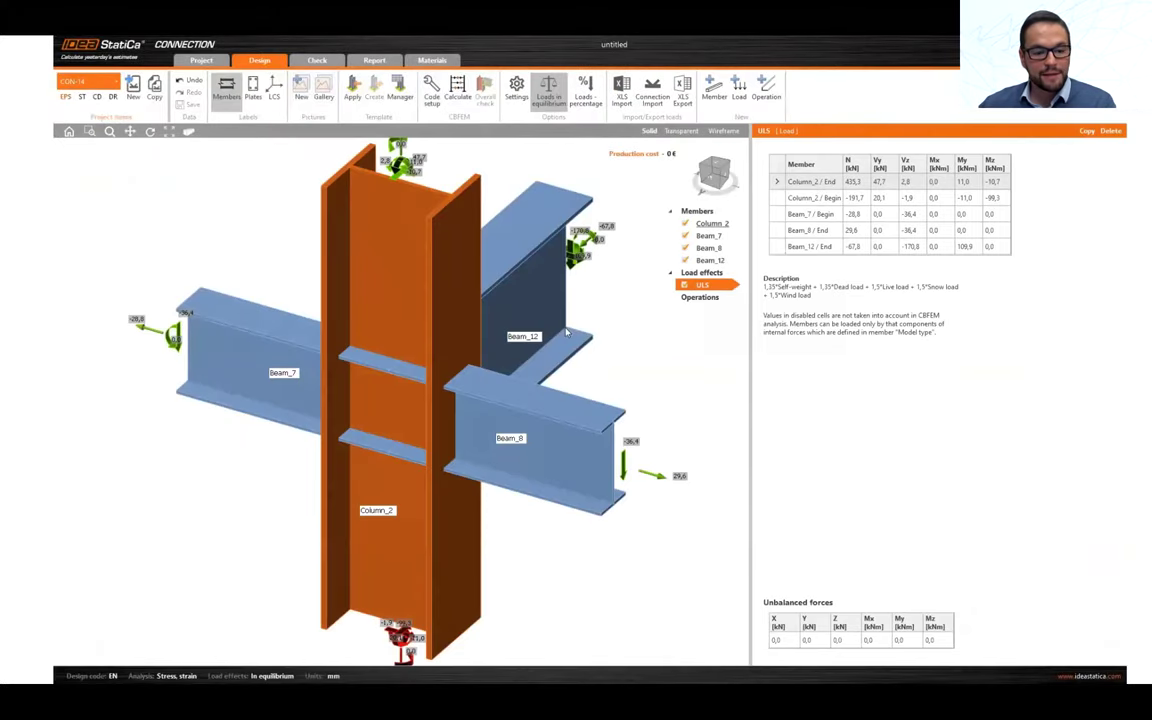
# Connect Beam_8 to Column_2 as its supporting member.
pyautogui.click(660, 166)
pyautogui.click(700, 197)
pyautogui.click(700, 197)
pyautogui.rightClick(249, 413)
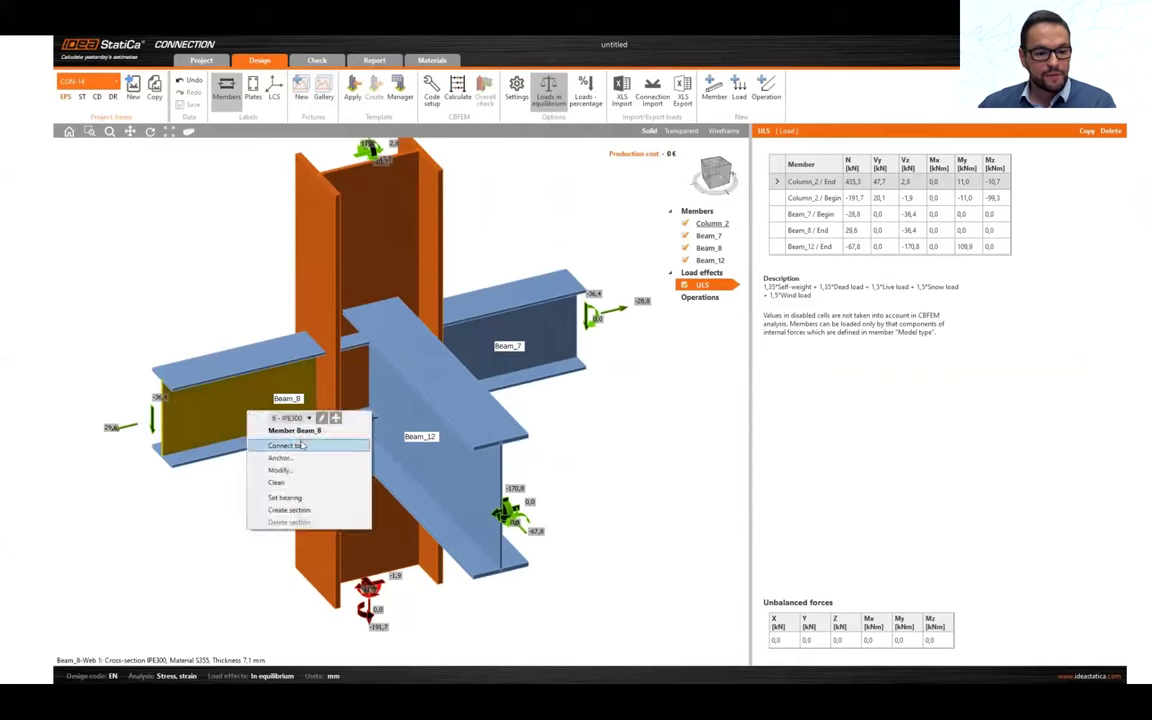
pyautogui.click(285, 445)
pyautogui.click(330, 318)
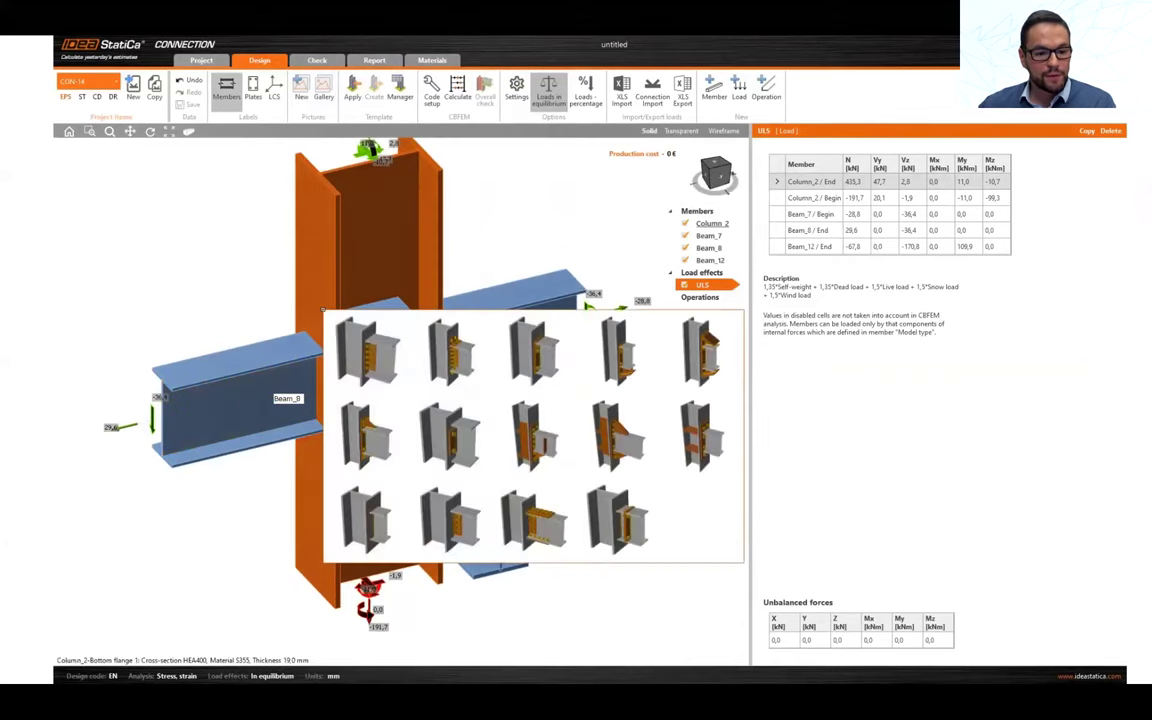
# Apply the bolted end-plate template with M24 8.8 bolts.
pyautogui.click(521, 344)
pyautogui.click(714, 291)
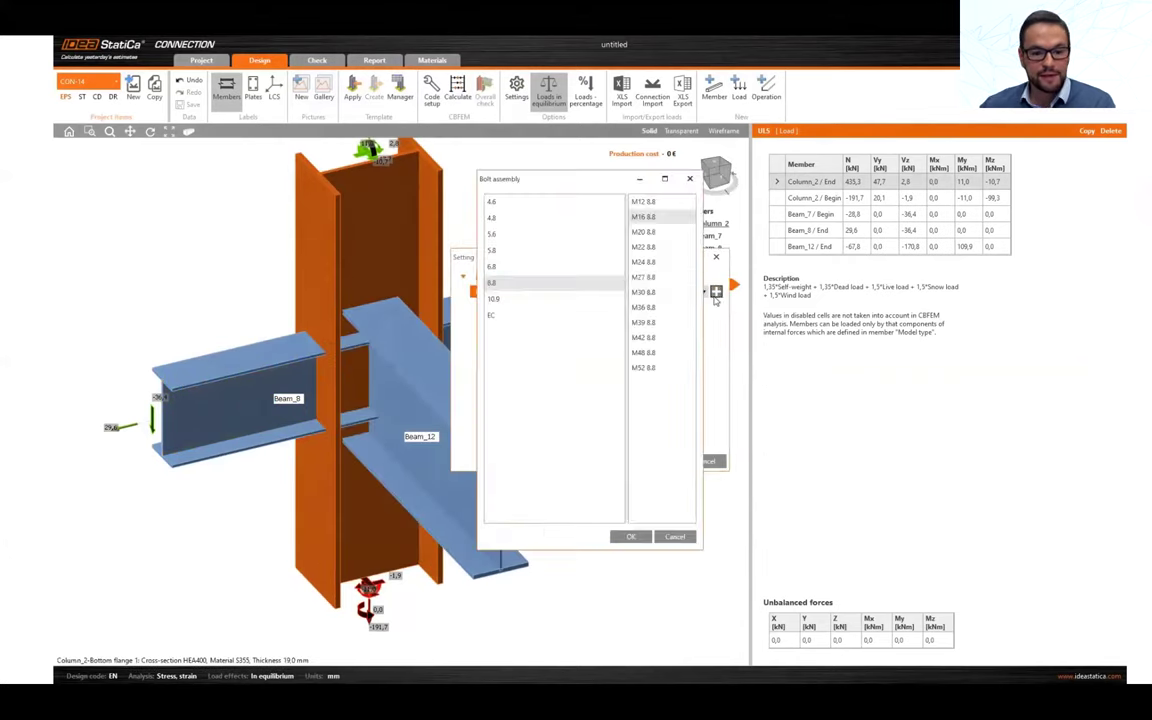
pyautogui.click(643, 262)
pyautogui.click(631, 536)
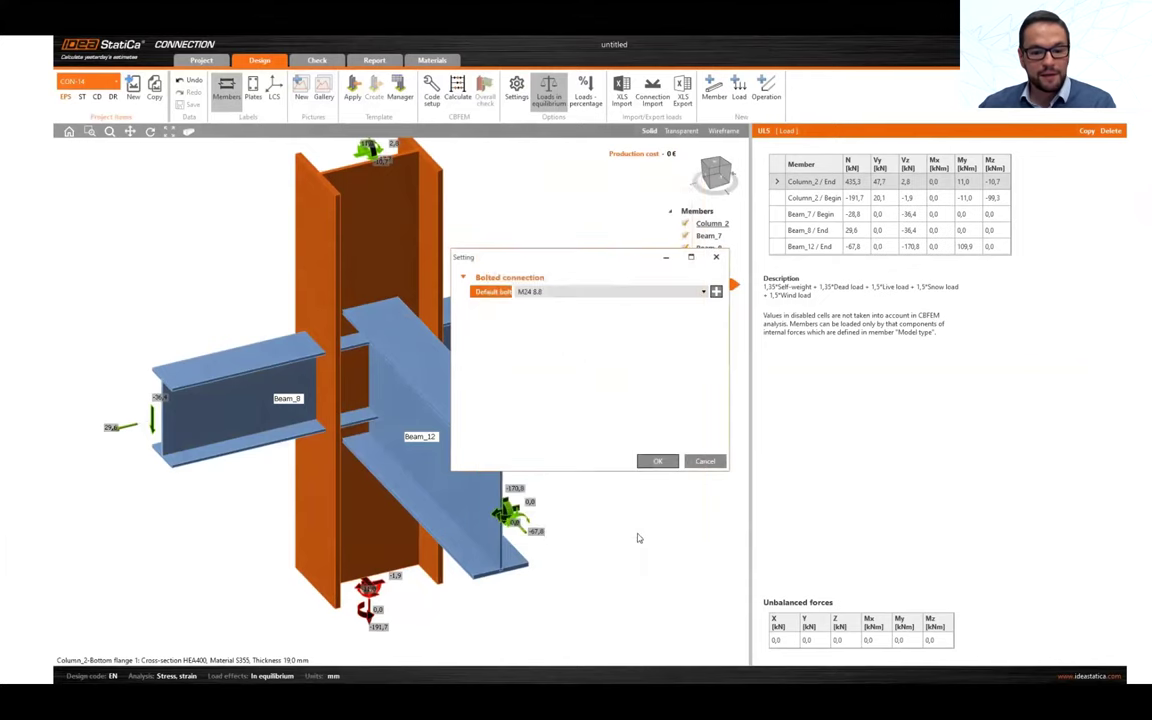
pyautogui.click(657, 461)
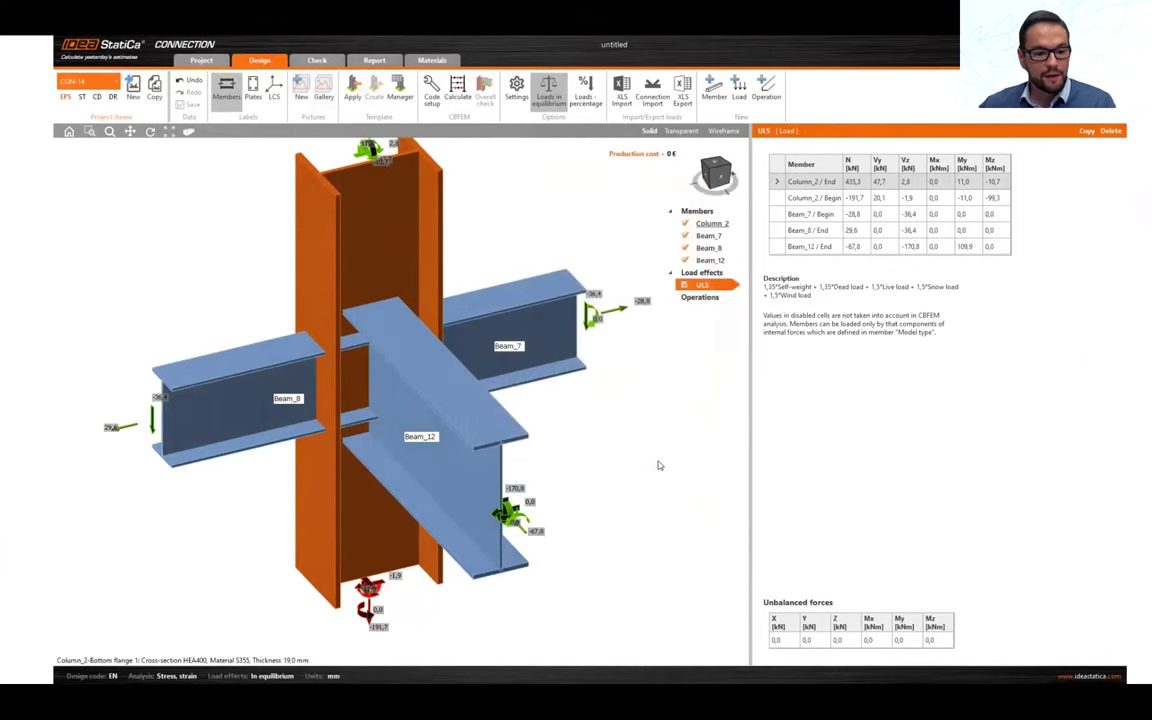
pyautogui.moveTo(651, 468); pyautogui.dragTo(482, 480, button='right')
# Add Beam_7 as the end plate's second member and apply another end-plate template with the default bolt.
pyautogui.click(900, 179)
pyautogui.click(875, 199)
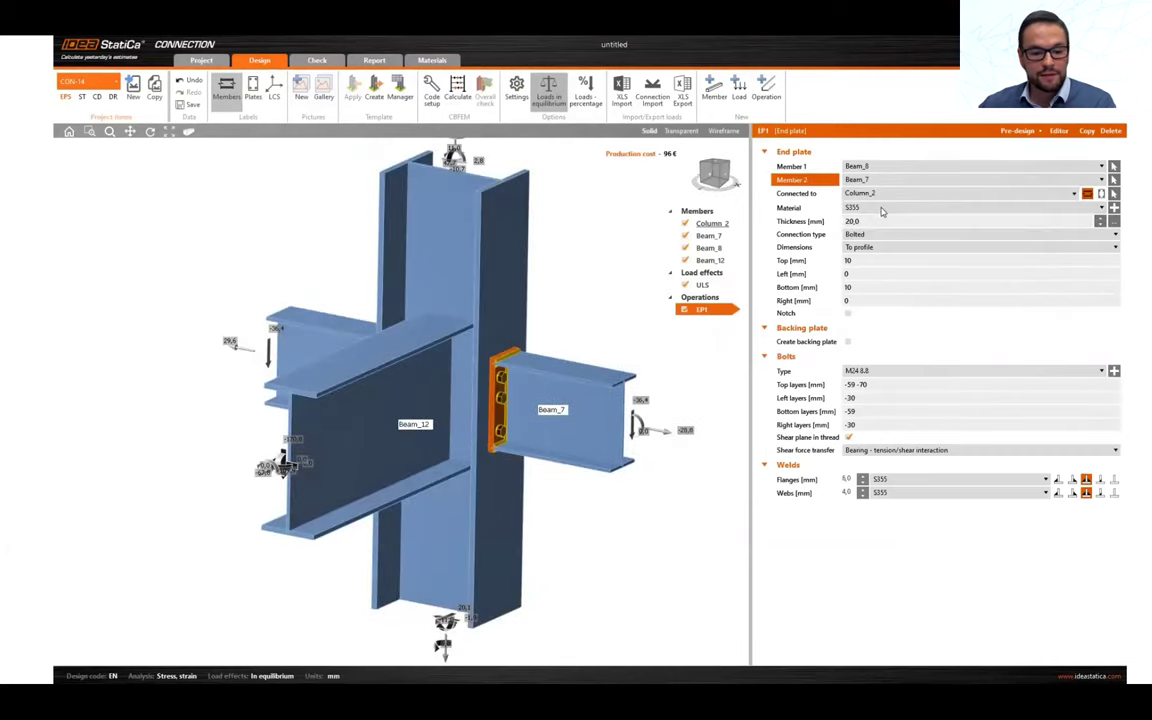
pyautogui.moveTo(129, 465); pyautogui.dragTo(285, 473, button='right')
pyautogui.rightClick(386, 466)
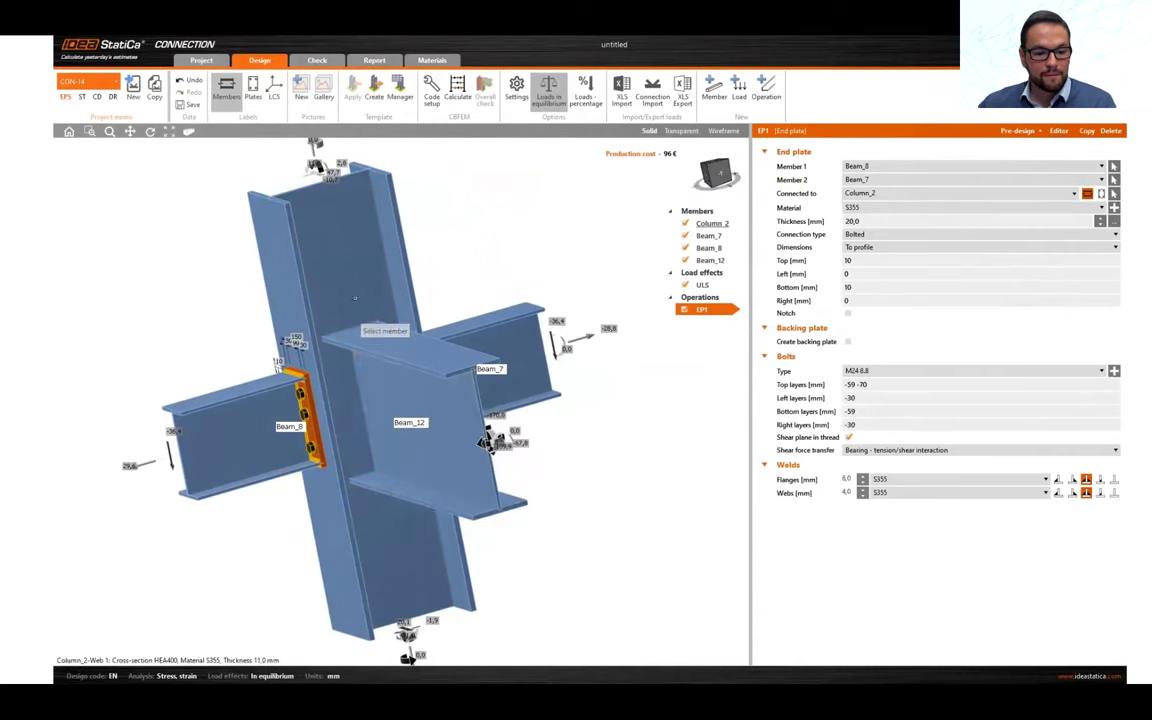
pyautogui.click(722, 337)
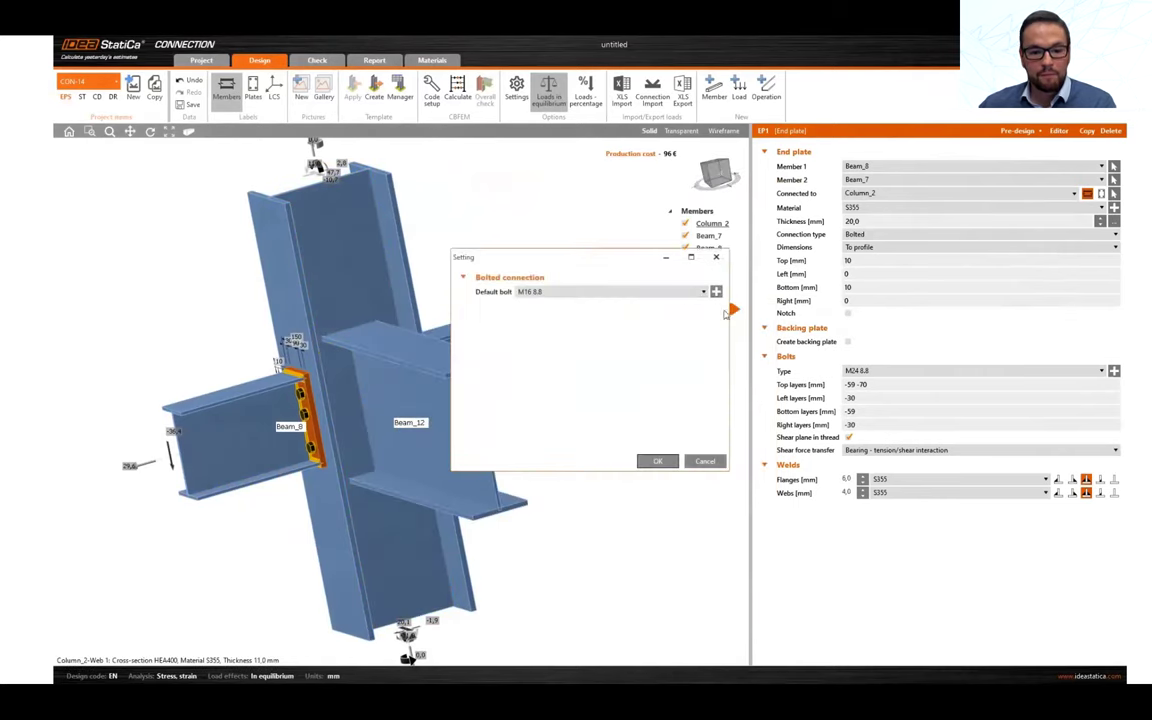
pyautogui.click(700, 291)
pyautogui.click(610, 306)
pyautogui.click(657, 461)
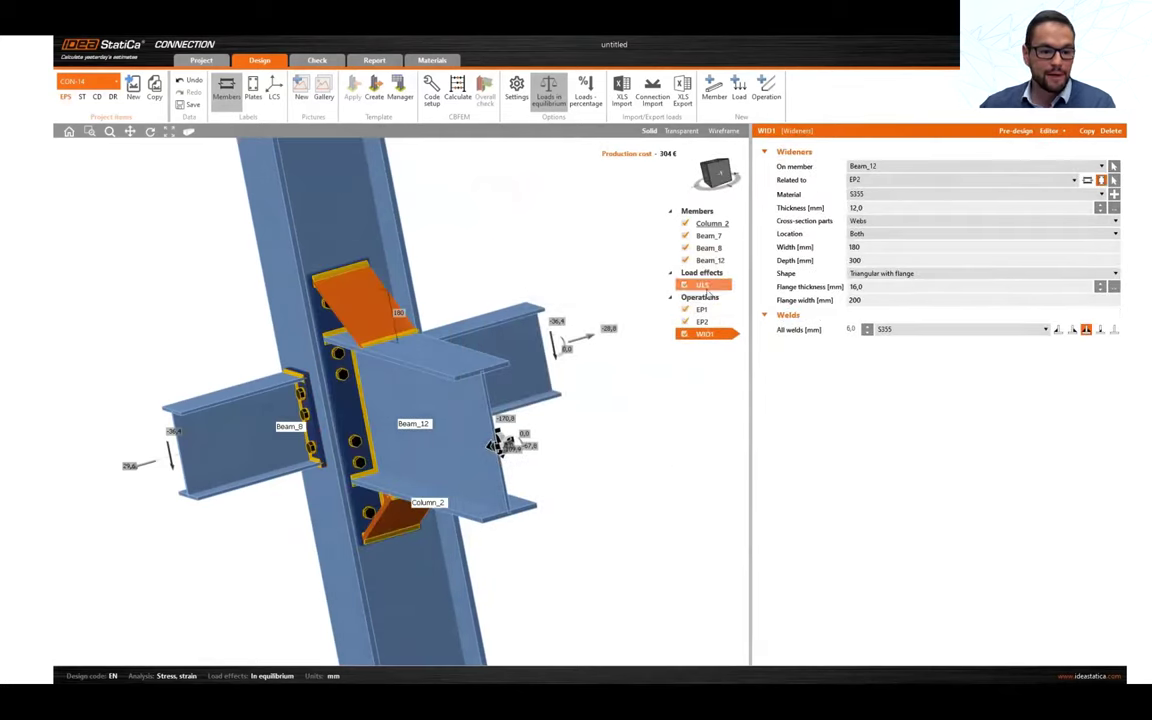
# Calculate the connection under ULS load effects and view the check results.
pyautogui.click(702, 285)
pyautogui.click(458, 92)
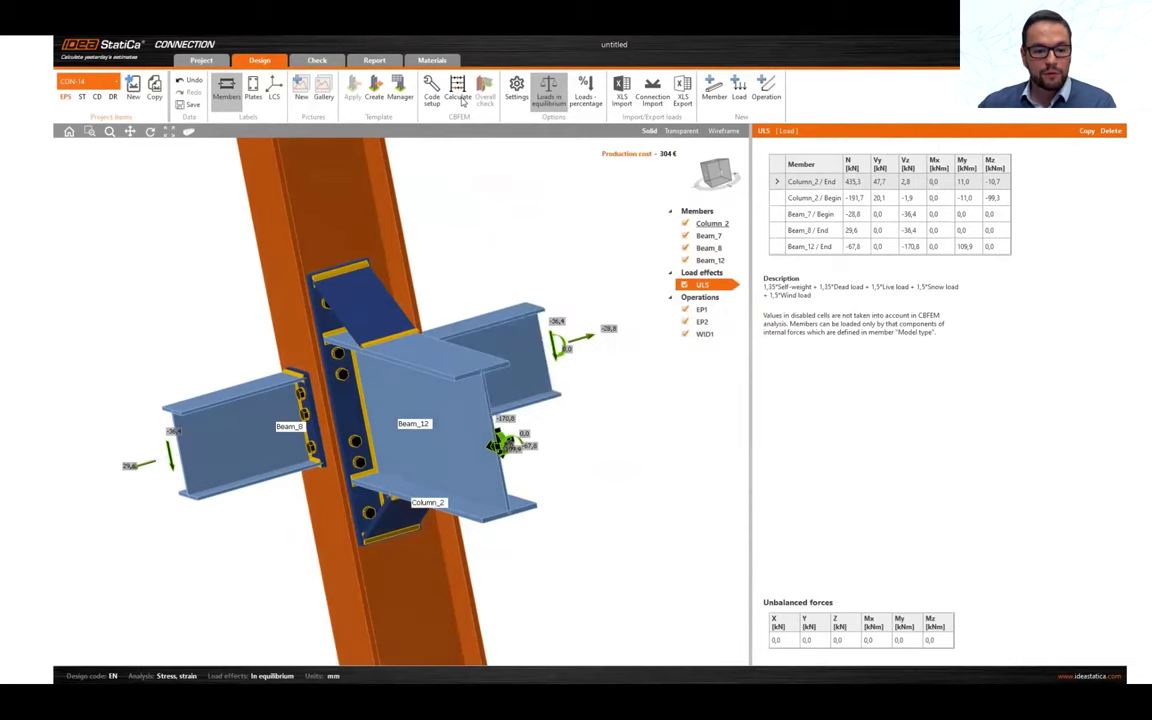
pyautogui.moveTo(476, 211); pyautogui.dragTo(470, 242, button='right')
pyautogui.click(319, 61)
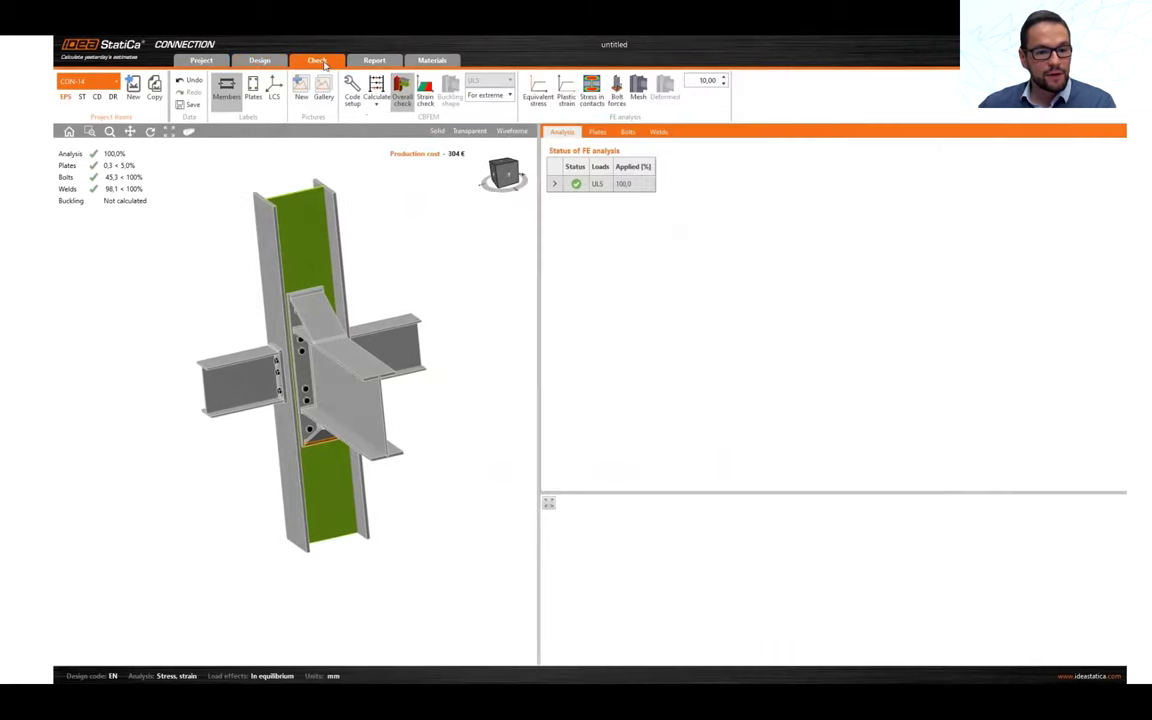
# Show equivalent stress contours and expand the first weld's check details.
pyautogui.click(540, 91)
pyautogui.click(658, 132)
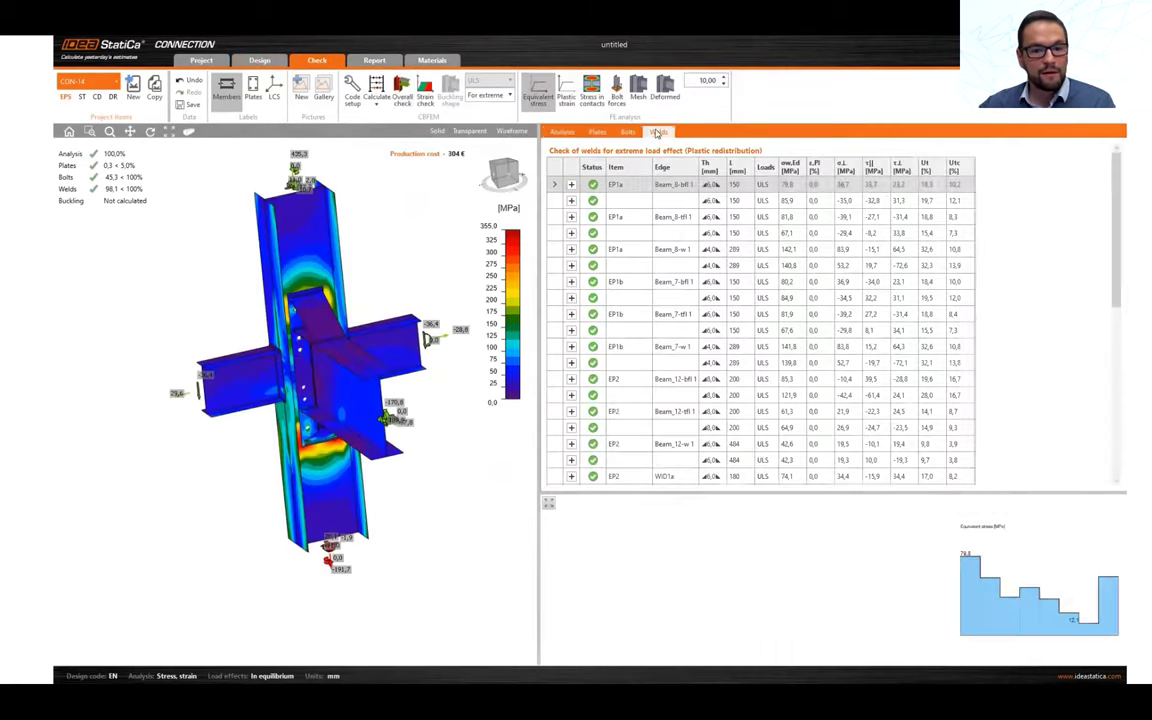
pyautogui.click(571, 185)
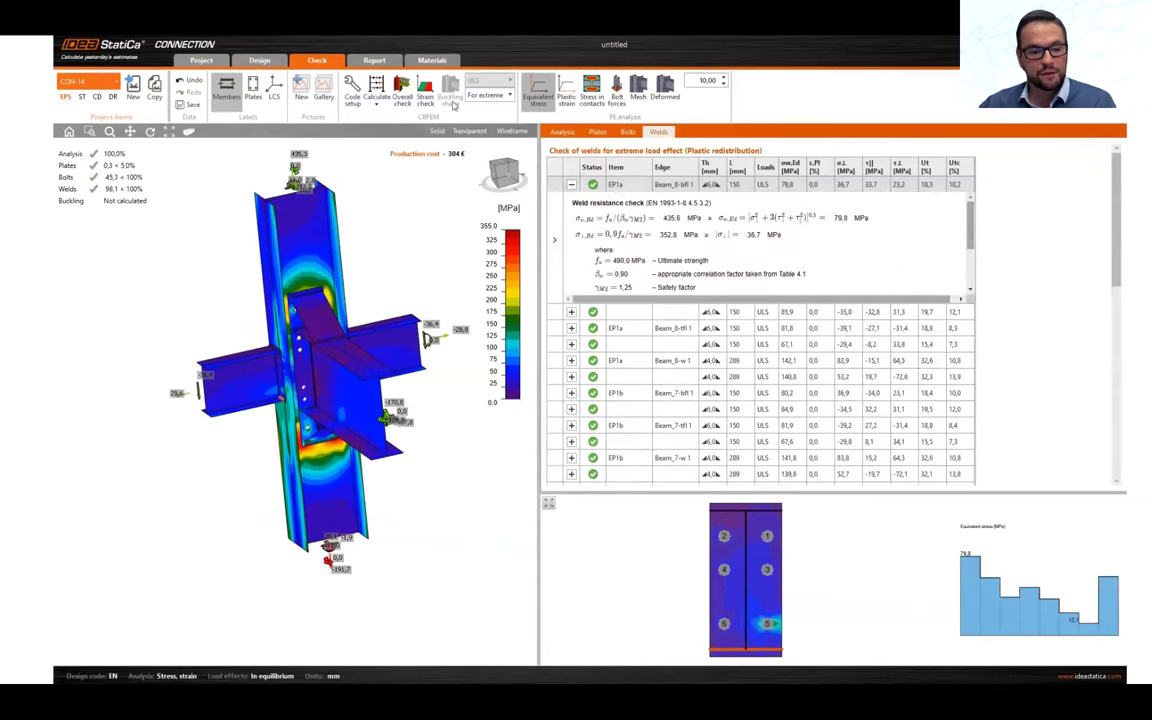
# Scroll through the connection report, then close the connection and answer the save prompt.
pyautogui.click(389, 61)
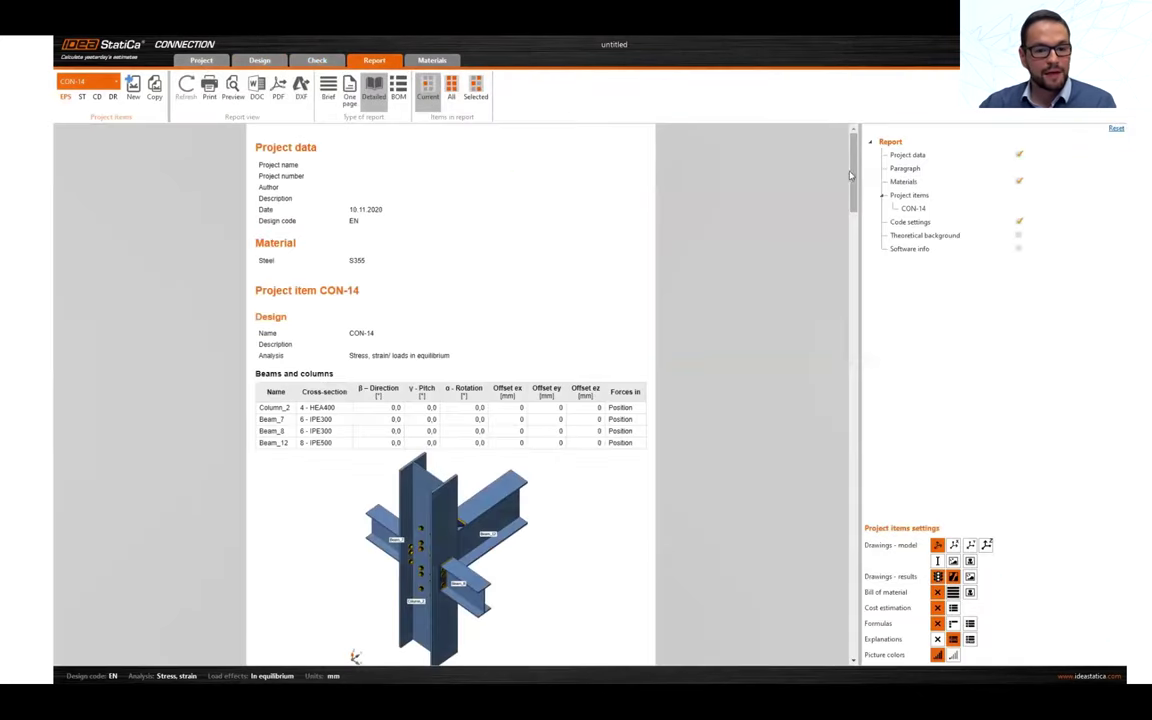
pyautogui.moveTo(855, 165); pyautogui.dragTo(850, 585)
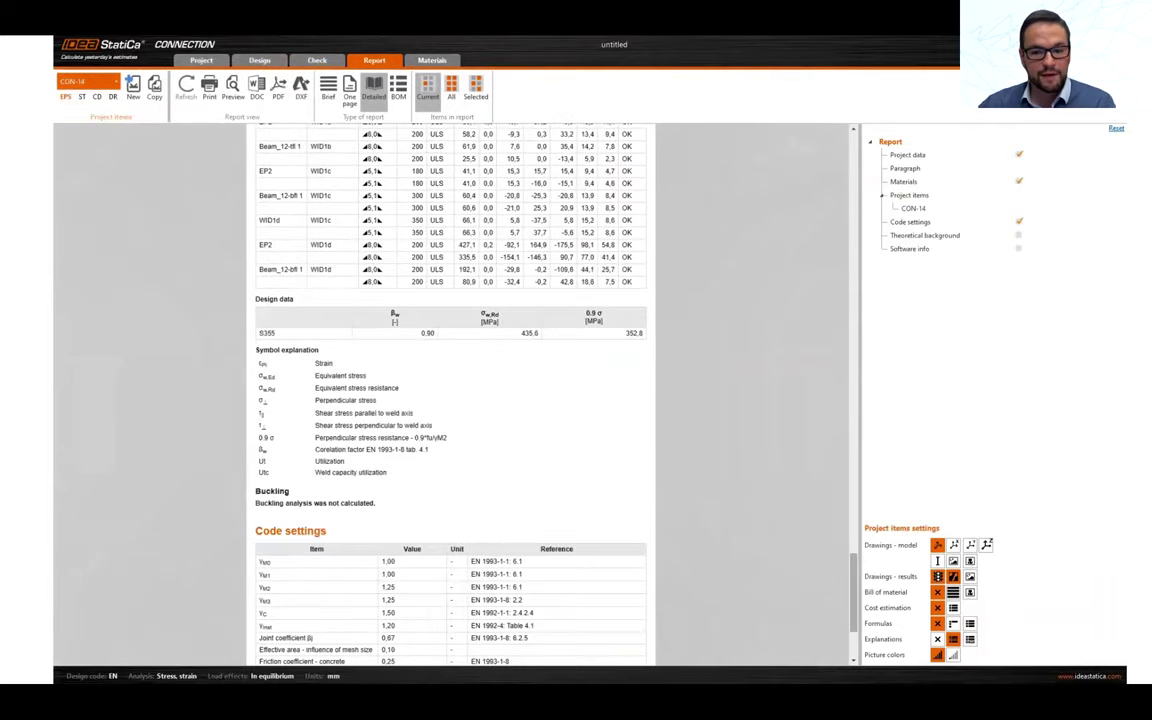
pyautogui.hotkey('alt', 'F4')
pyautogui.click(508, 356)
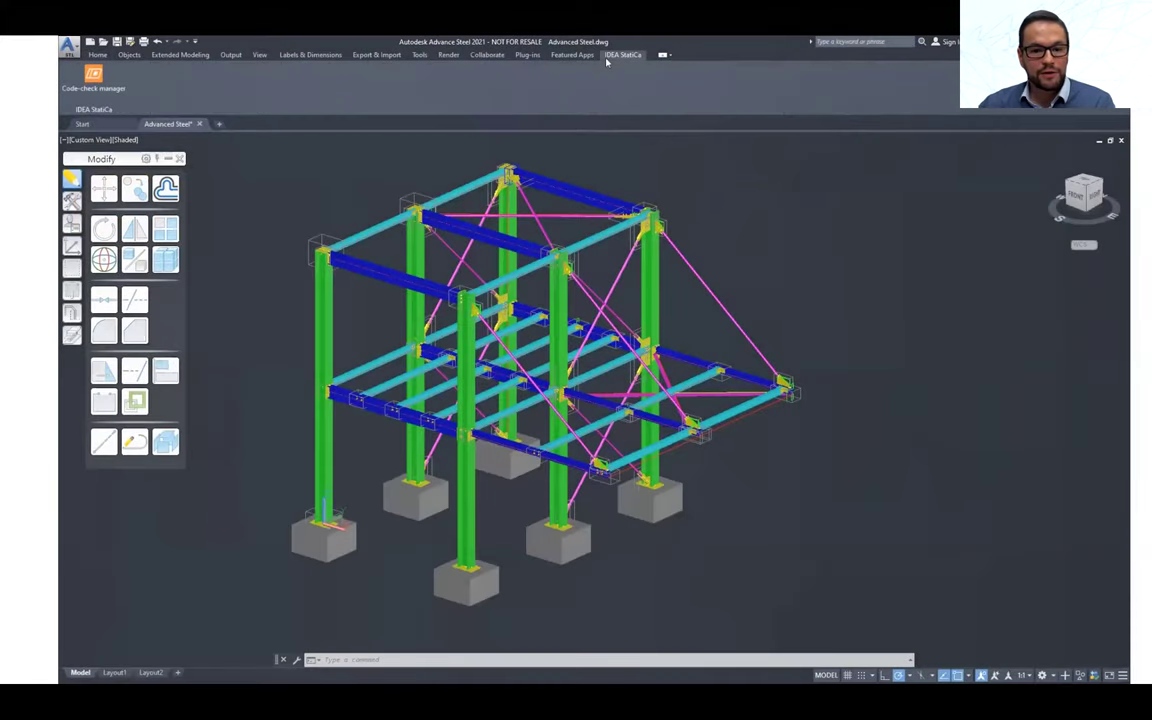
# Create a Checkbot project and bulk-import every connection in the model, skipping recommended welds.
pyautogui.click(100, 82)
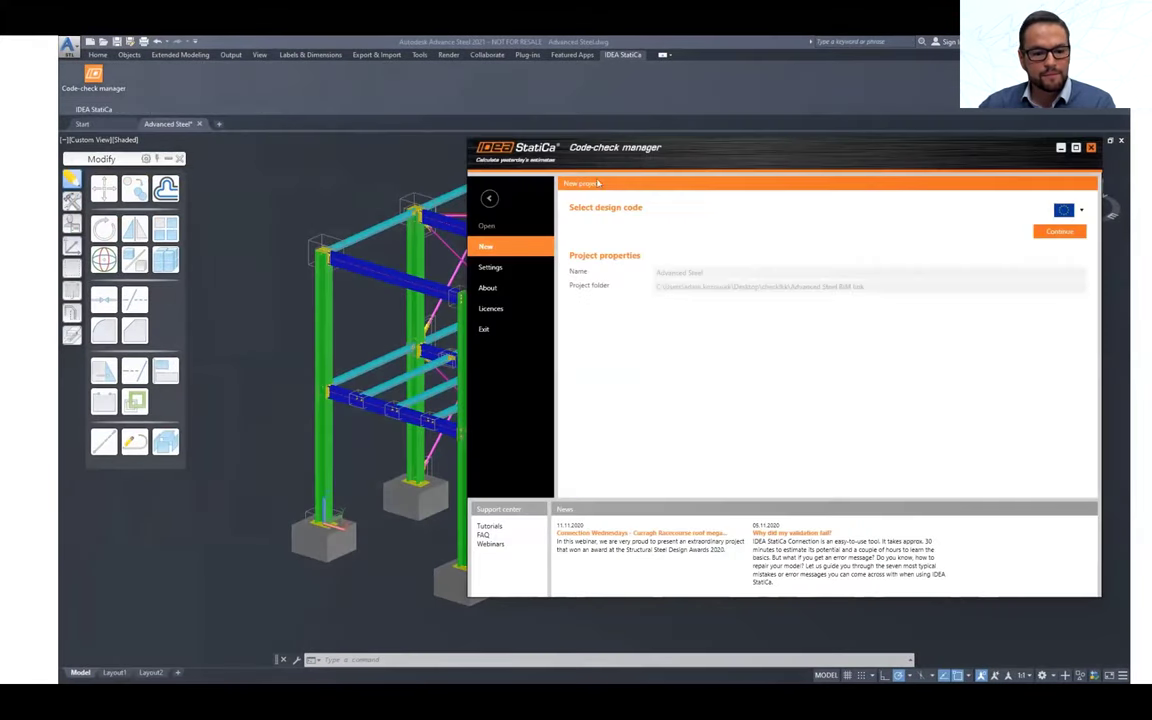
pyautogui.click(1062, 231)
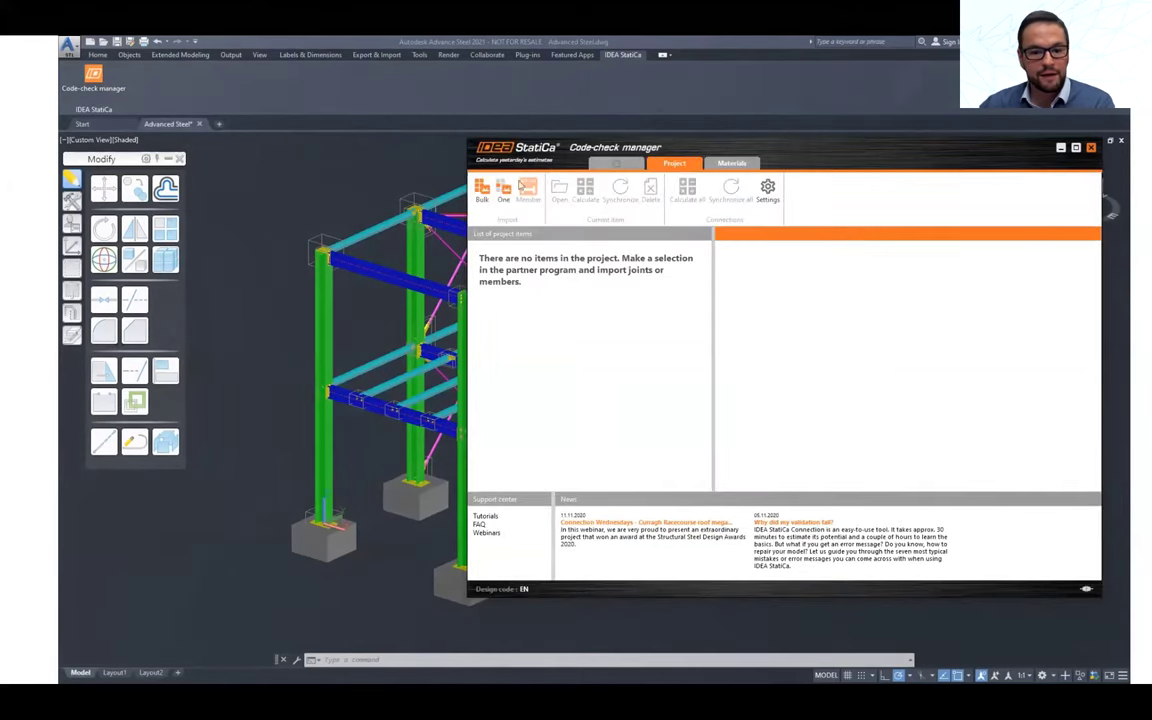
pyautogui.click(484, 188)
pyautogui.click(802, 140)
pyautogui.click(265, 628)
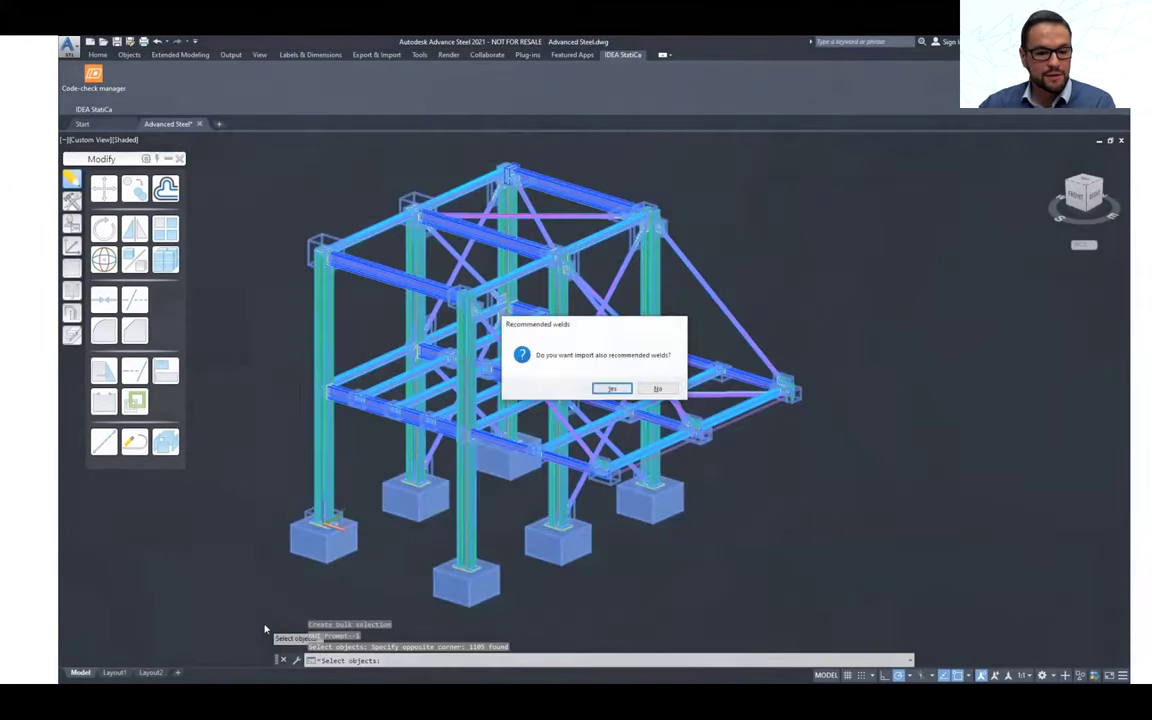
pyautogui.click(657, 388)
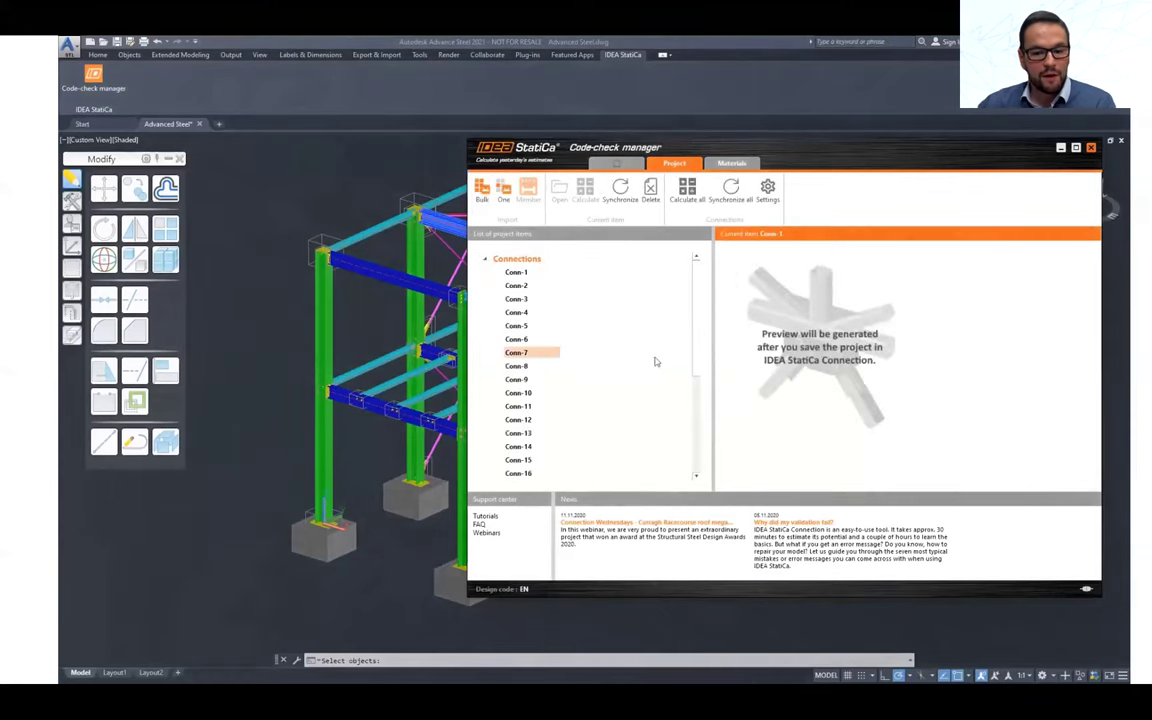
# Open Conn-28 in IDEA StatiCa Connection.
pyautogui.scroll(-5, 648, 360)
pyautogui.click(571, 423)
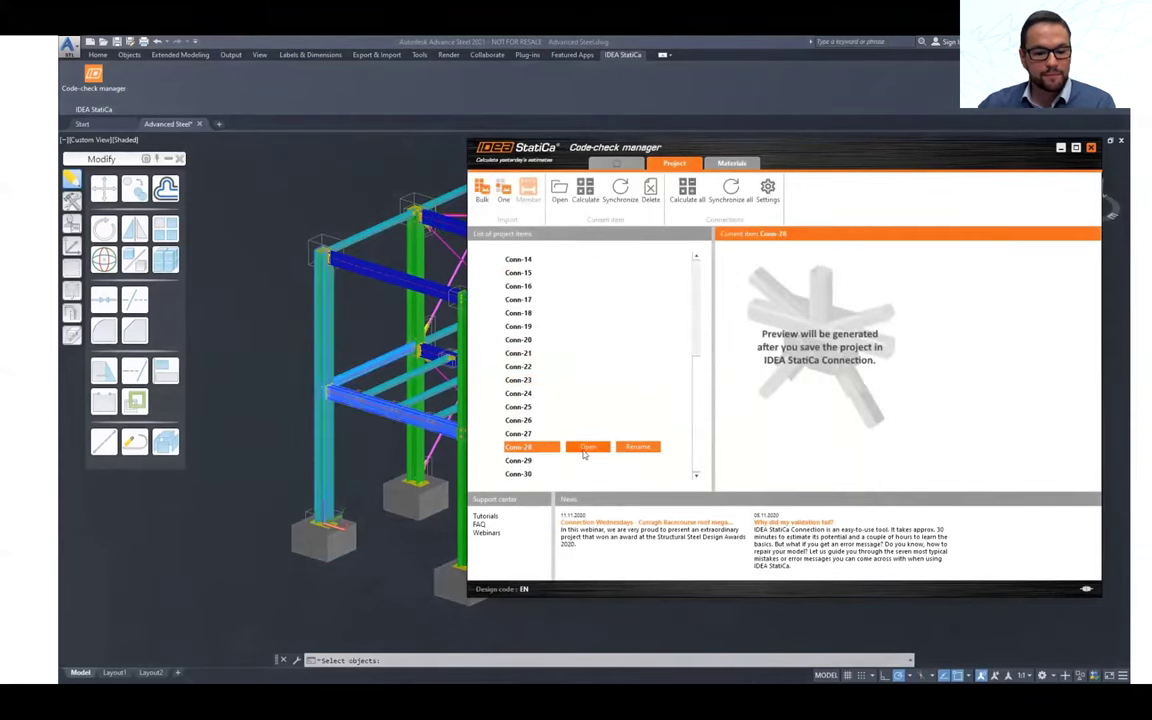
pyautogui.click(588, 450)
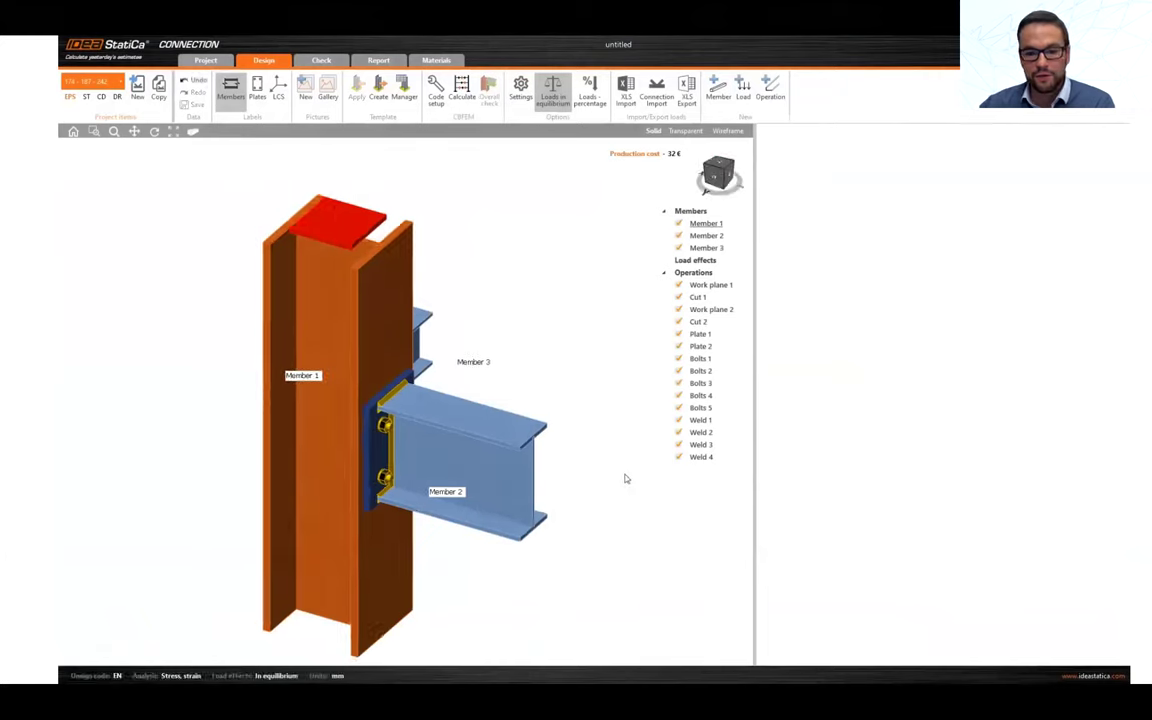
# Start an XLS load import and copy the internal forces A2:F5 from Internal forces.xlsx.
pyautogui.moveTo(625, 478); pyautogui.dragTo(416, 483, button='right')
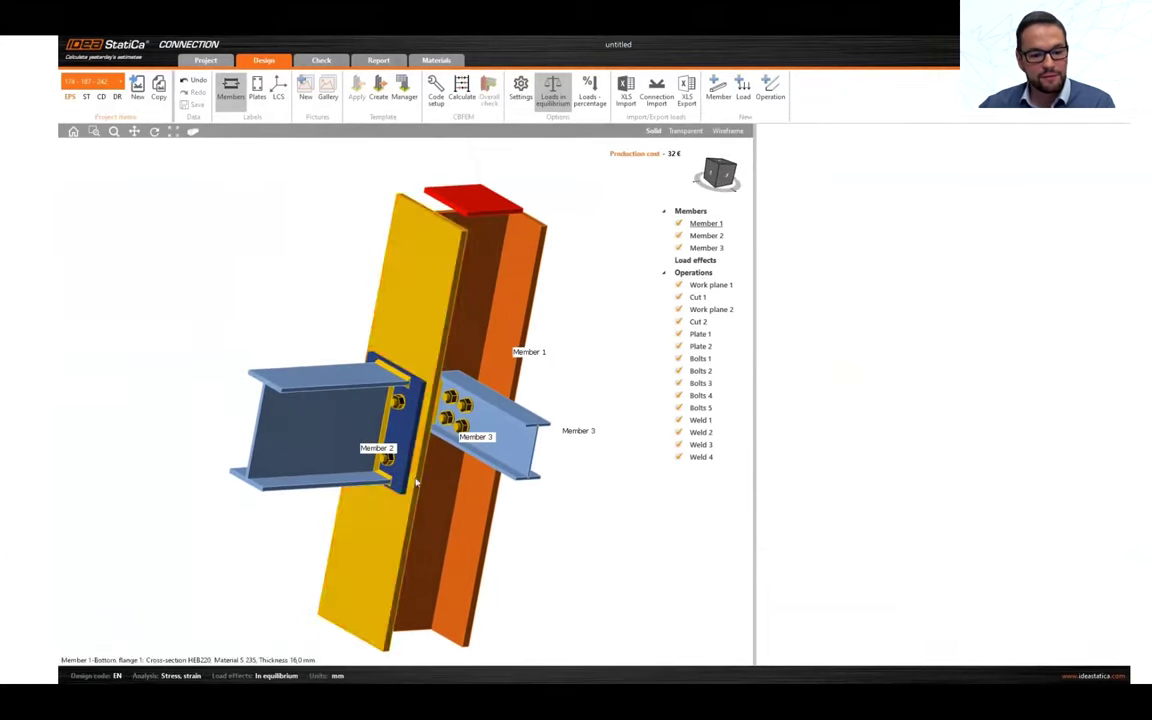
pyautogui.click(626, 97)
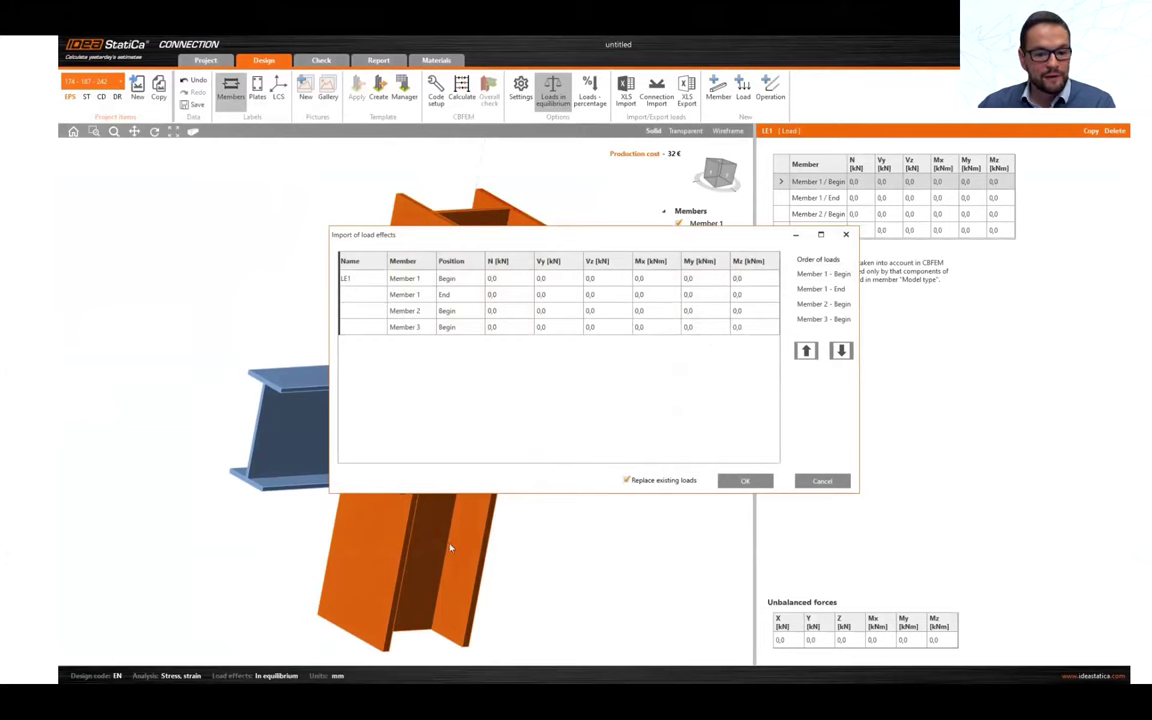
pyautogui.hotkey('alt', 'Tab')
pyautogui.moveTo(309, 338); pyautogui.dragTo(489, 372)
pyautogui.hotkey('ctrl', 'c')
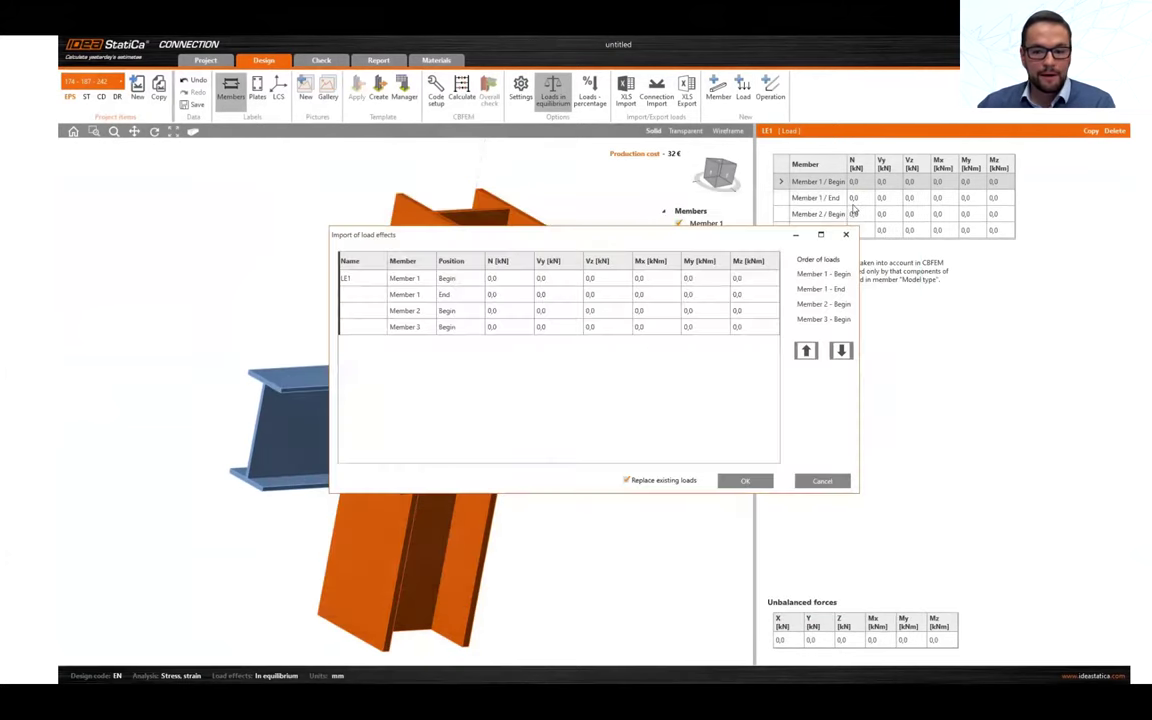
# Paste the forces into LE1 and calculate the joint: bolts 62.4%, welds 98.1%, plates 0.1%.
pyautogui.hotkey('alt', 'Tab')
pyautogui.click(505, 281)
pyautogui.hotkey('ctrl', 'v')
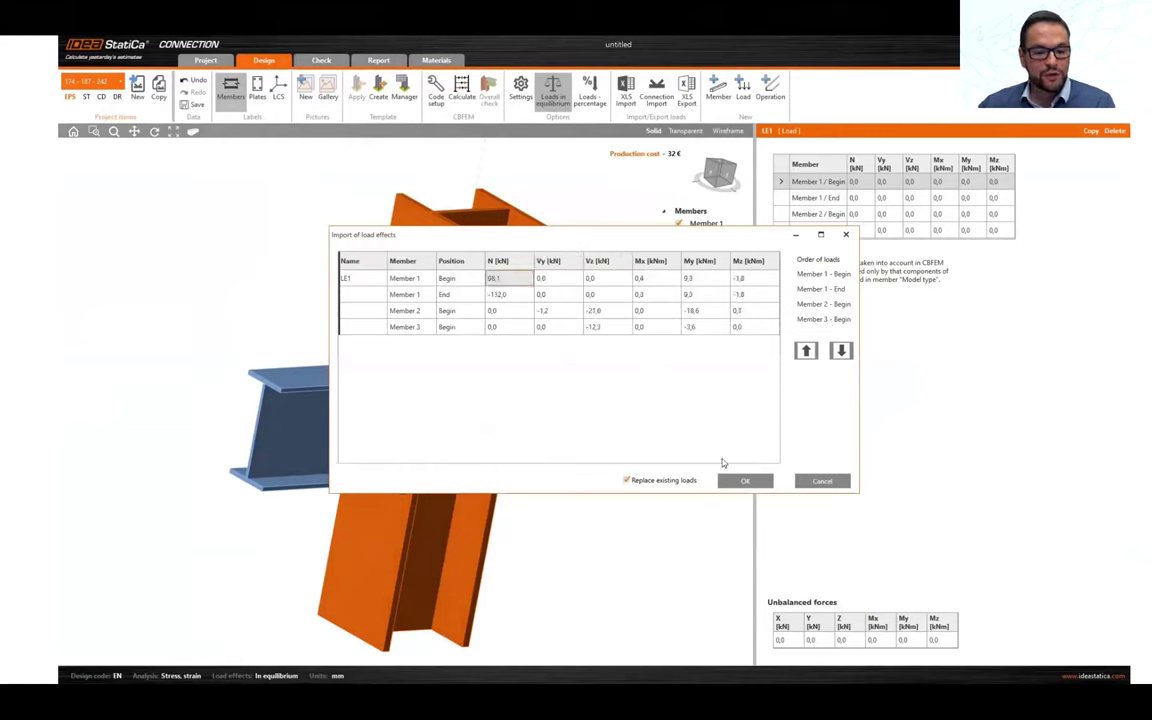
pyautogui.click(743, 481)
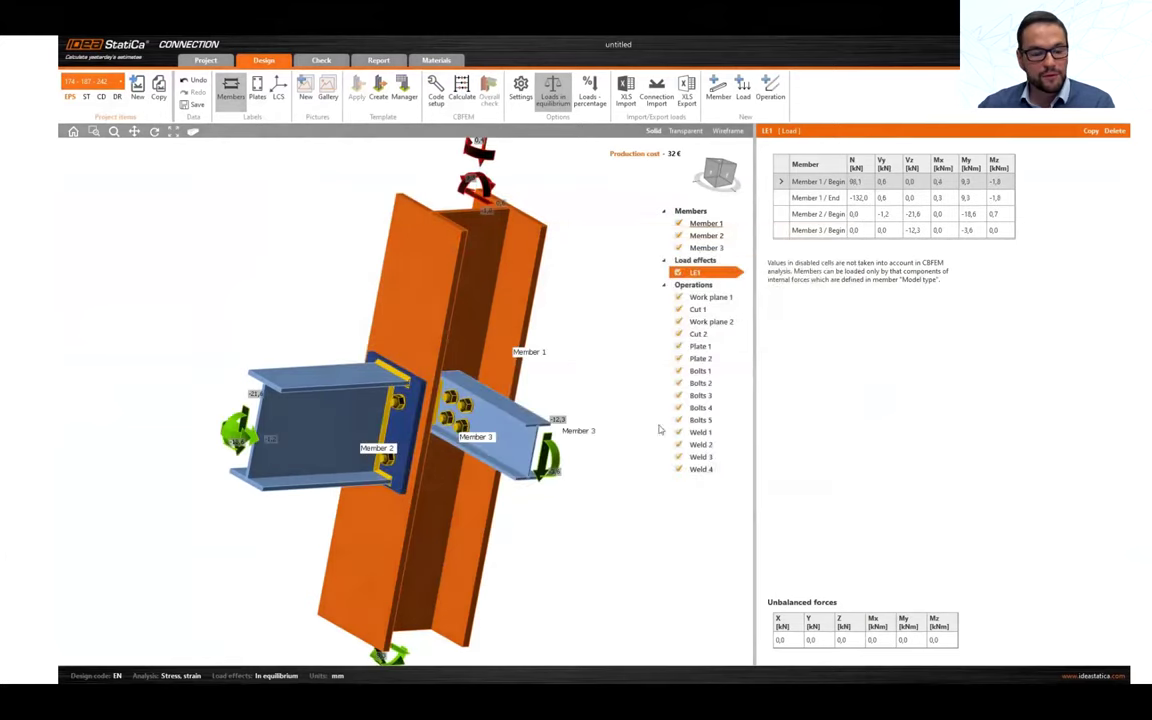
pyautogui.click(461, 90)
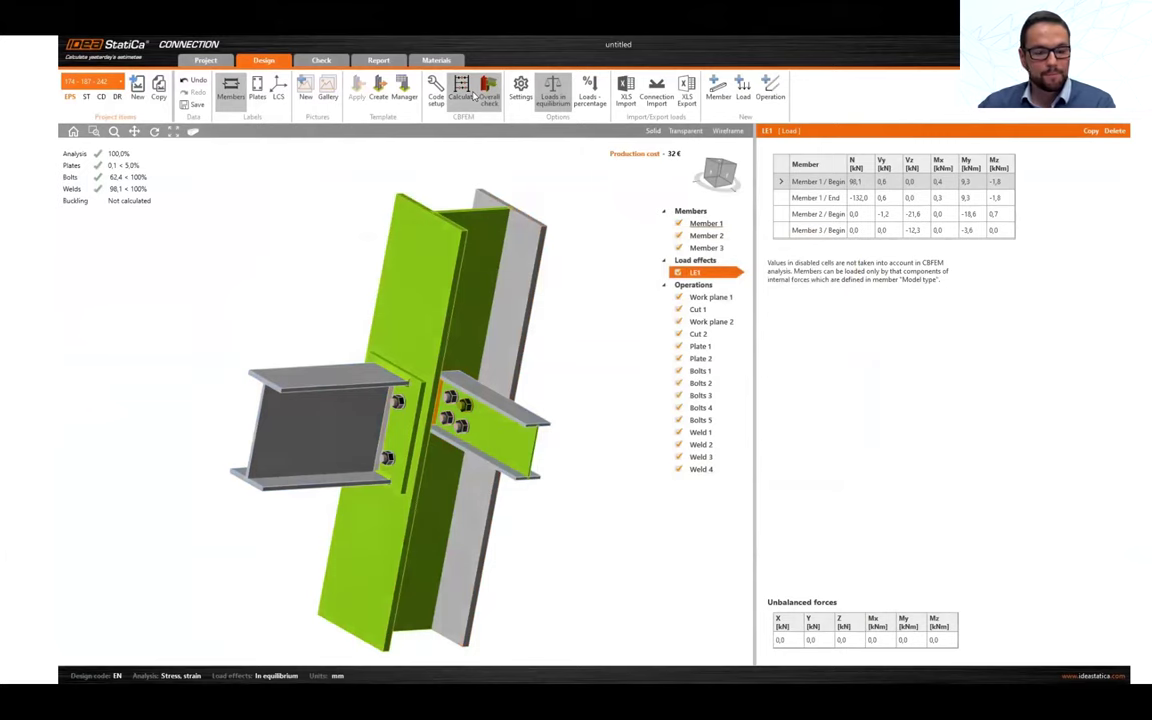
# Display the plastic strain on the joint and expand bolt B2's check details.
pyautogui.click(321, 60)
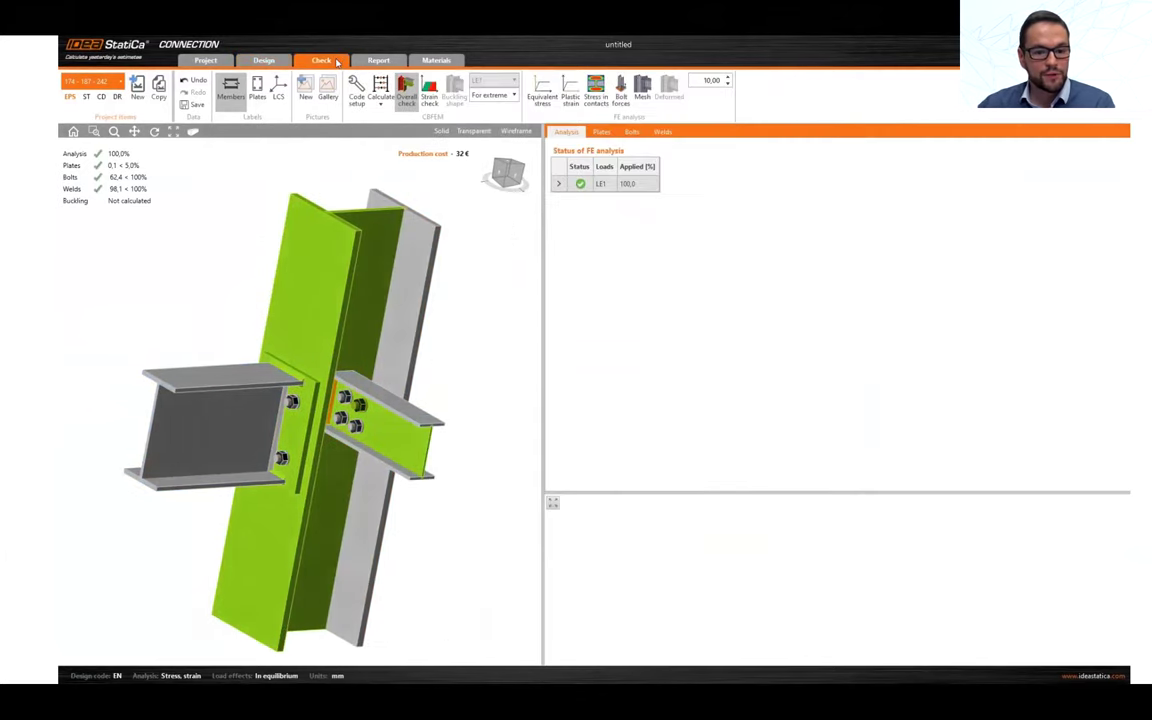
pyautogui.click(568, 90)
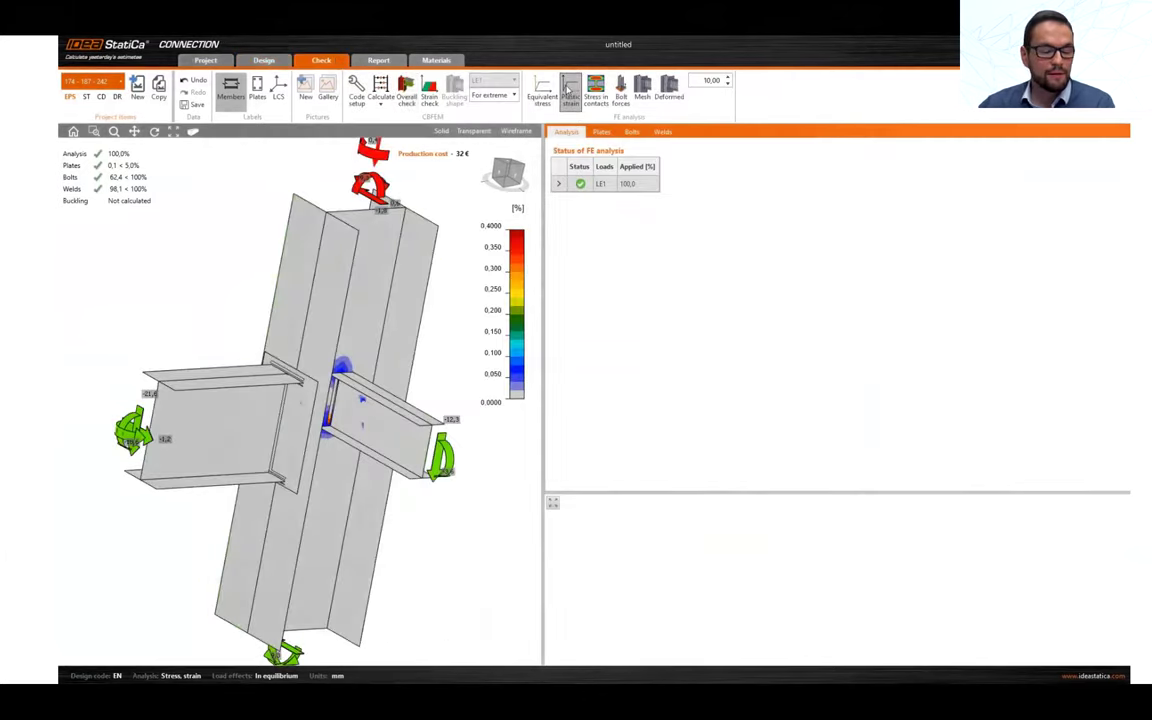
pyautogui.click(632, 131)
pyautogui.click(577, 184)
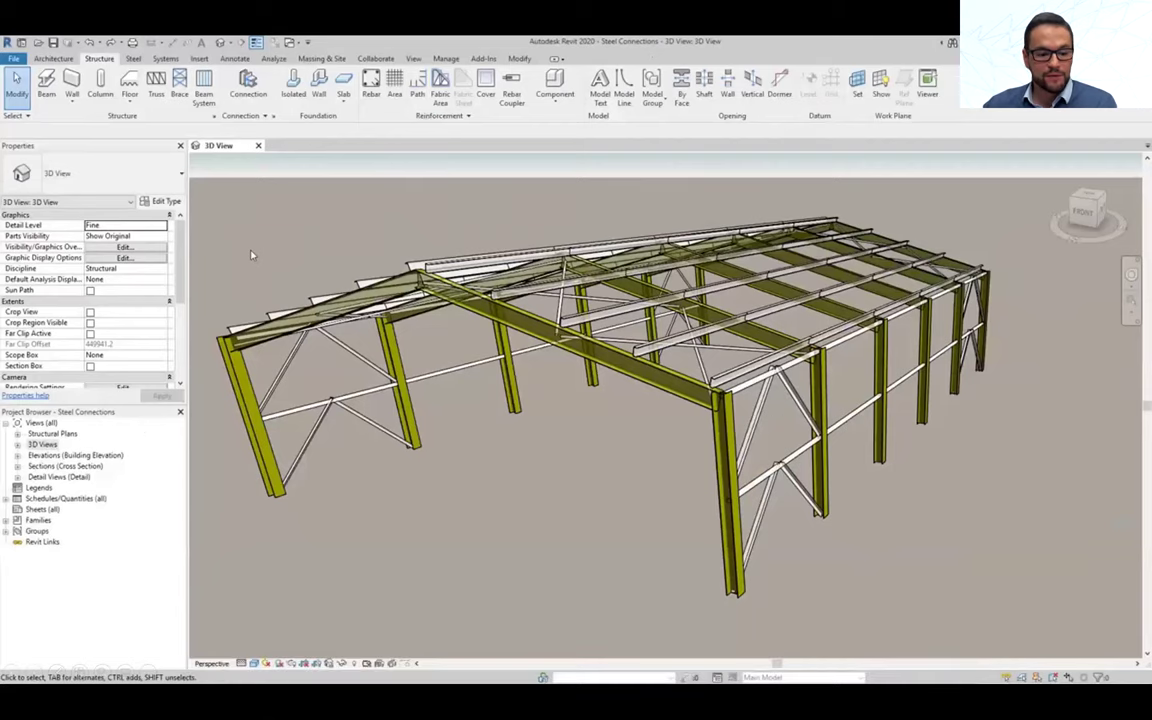
# Play the Revit 2020 demo of Dynamo Player running the Base plate and Apex Haunch scripts.
pyautogui.click(195, 668)
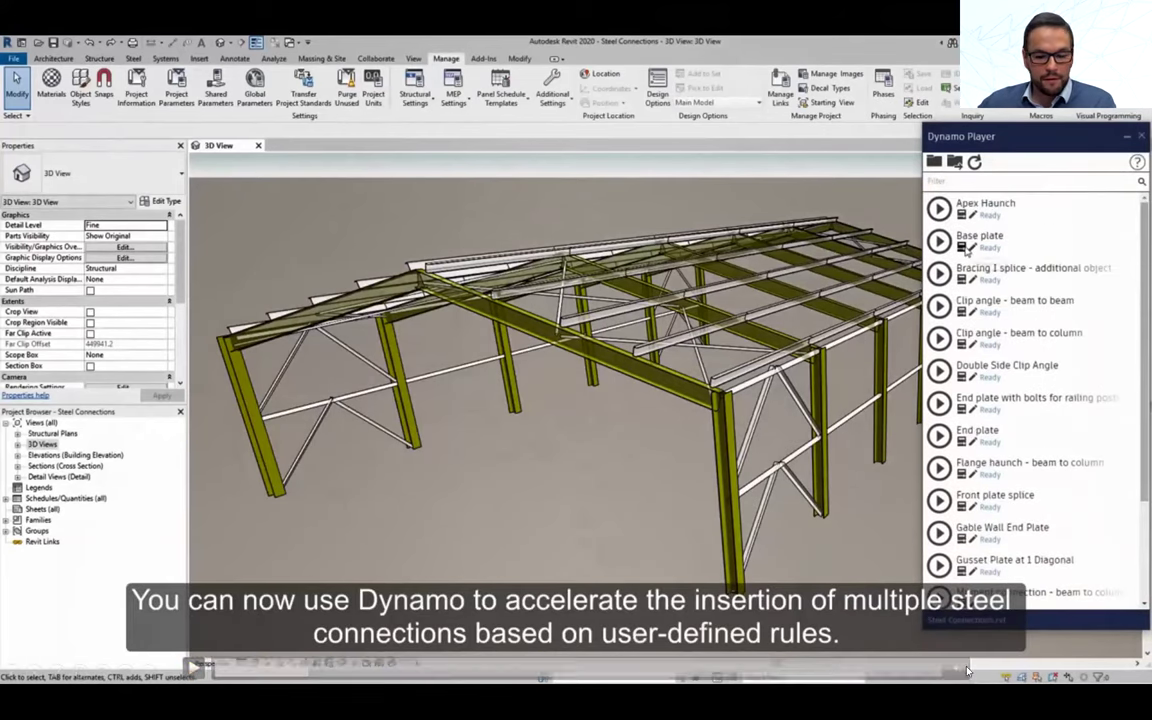
pyautogui.moveTo(957, 640)
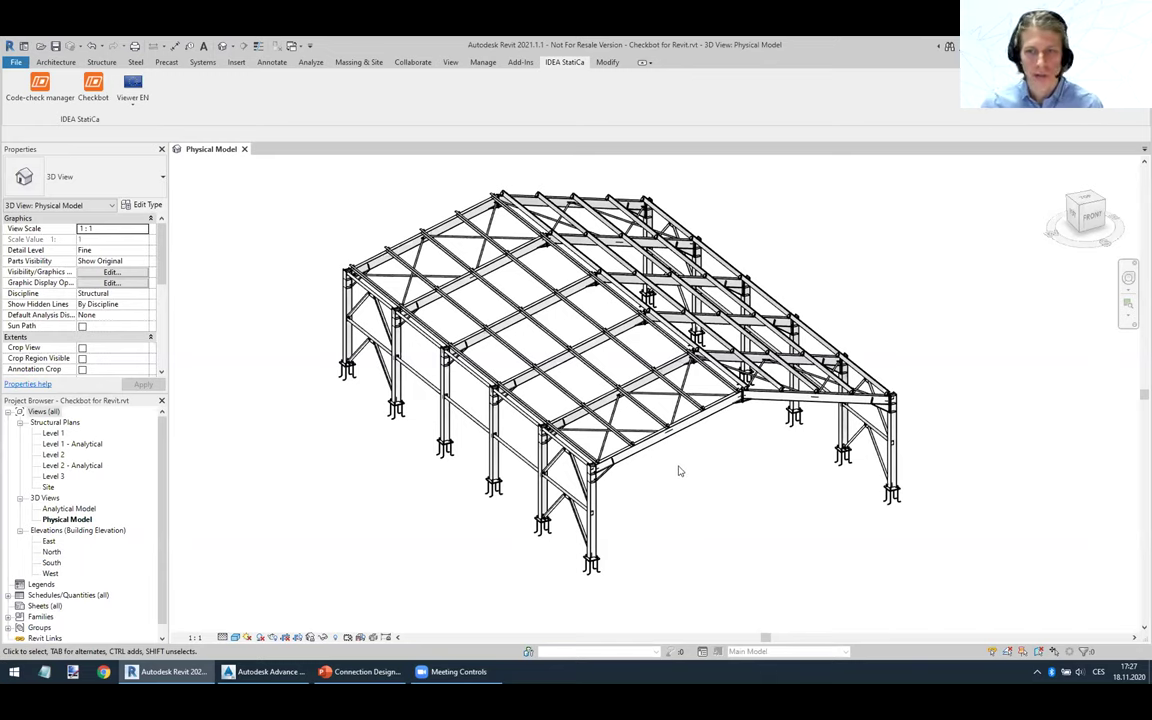
# Pan the steel frame slightly, then orbit until the view cube shows LEFT.
pyautogui.moveTo(709, 475); pyautogui.dragTo(686, 470, button='middle')
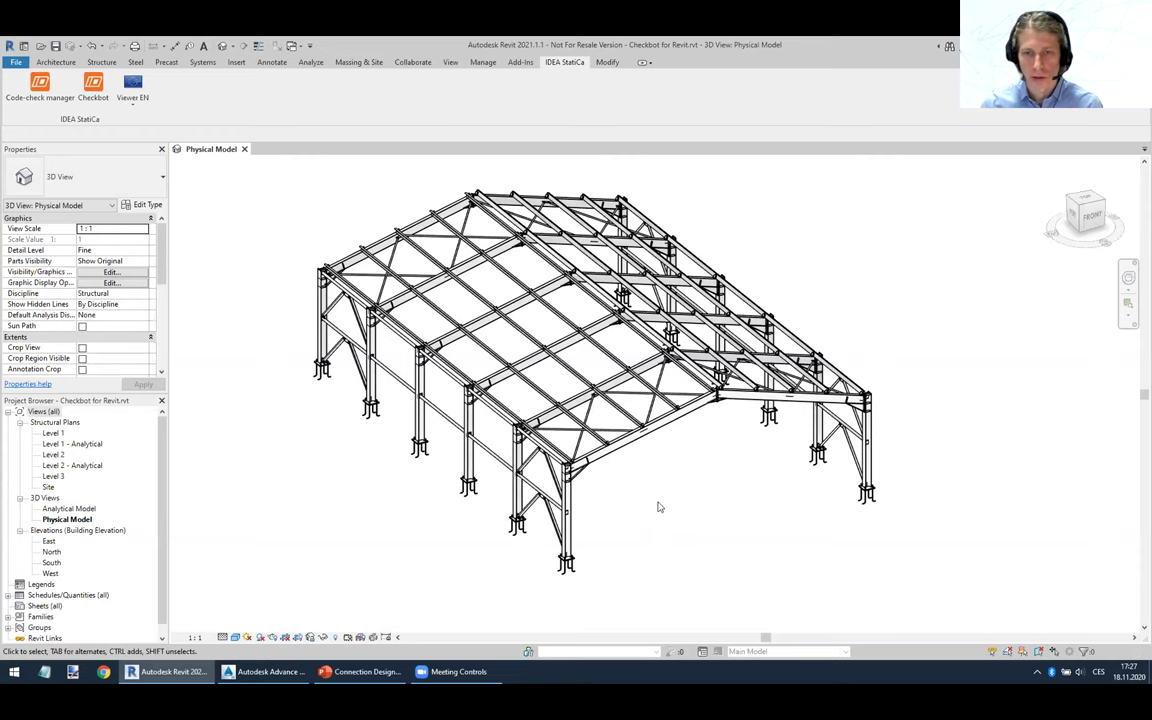
pyautogui.keyDown('shift'); pyautogui.moveTo(674, 499); pyautogui.dragTo(200, 155, button='middle'); pyautogui.keyUp('shift')
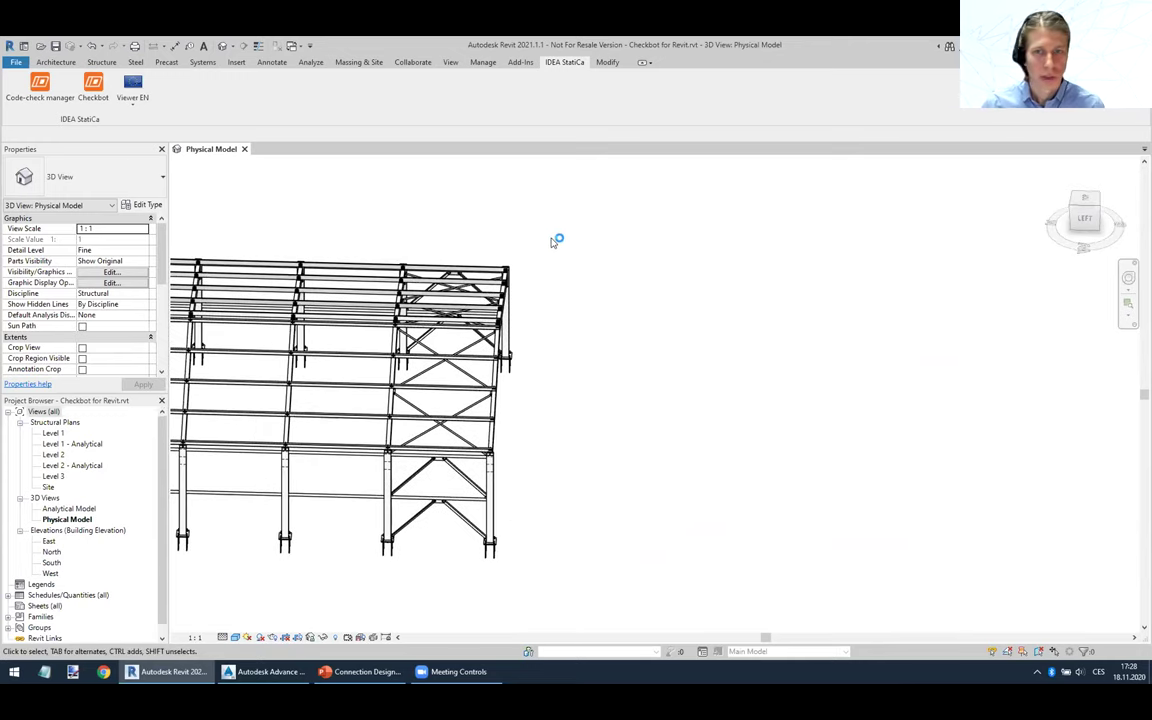
# Launch Checkbot for the Revit project and move its window aside.
pyautogui.click(93, 86)
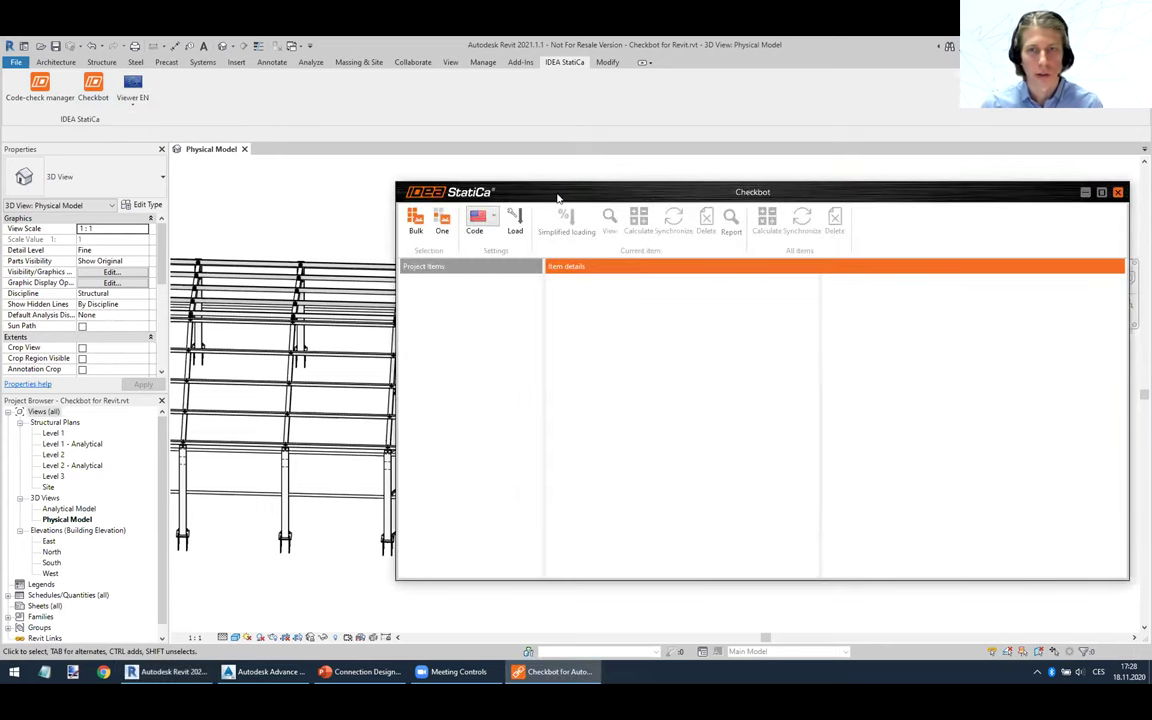
pyautogui.moveTo(562, 197); pyautogui.dragTo(590, 202)
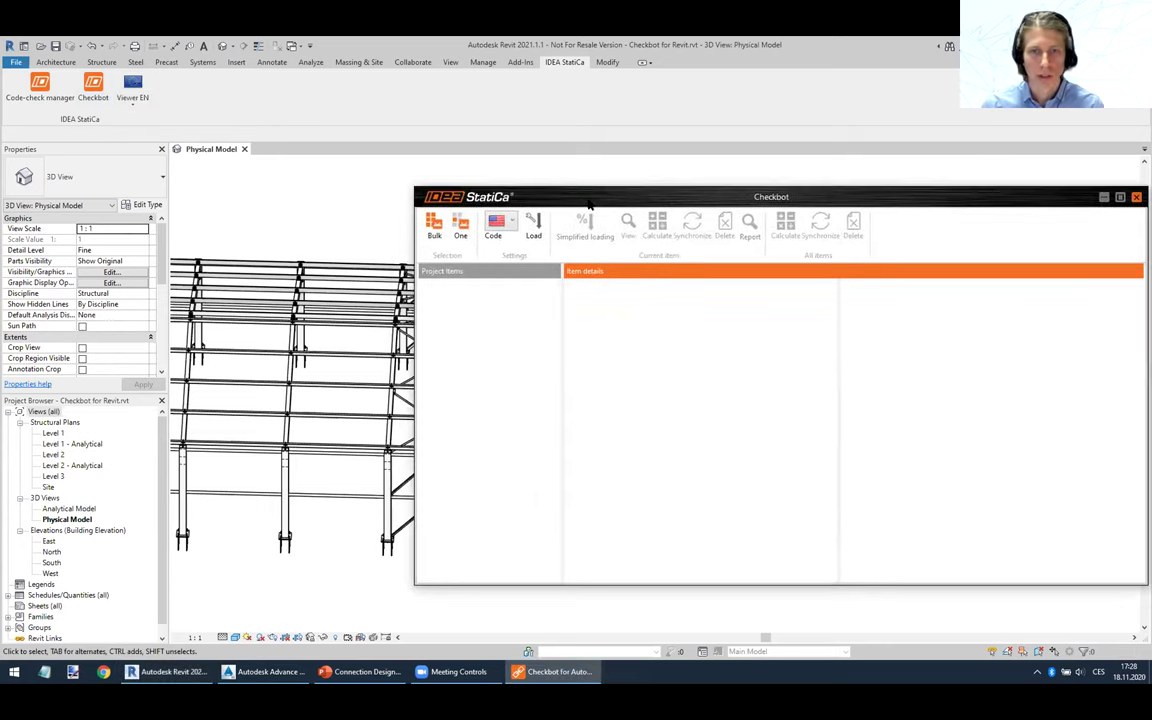
pyautogui.click(365, 210)
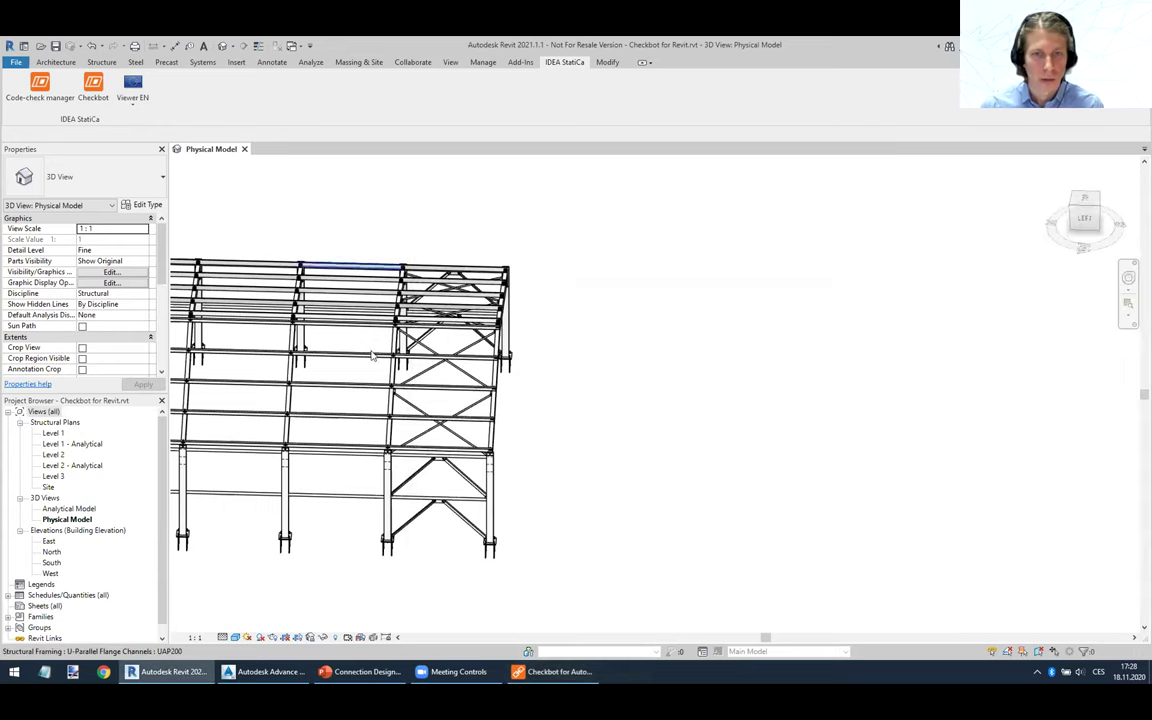
# Zoom the Revit view onto the frame's right-hand bays and place Checkbot beside them.
pyautogui.scroll(2, 352, 382)
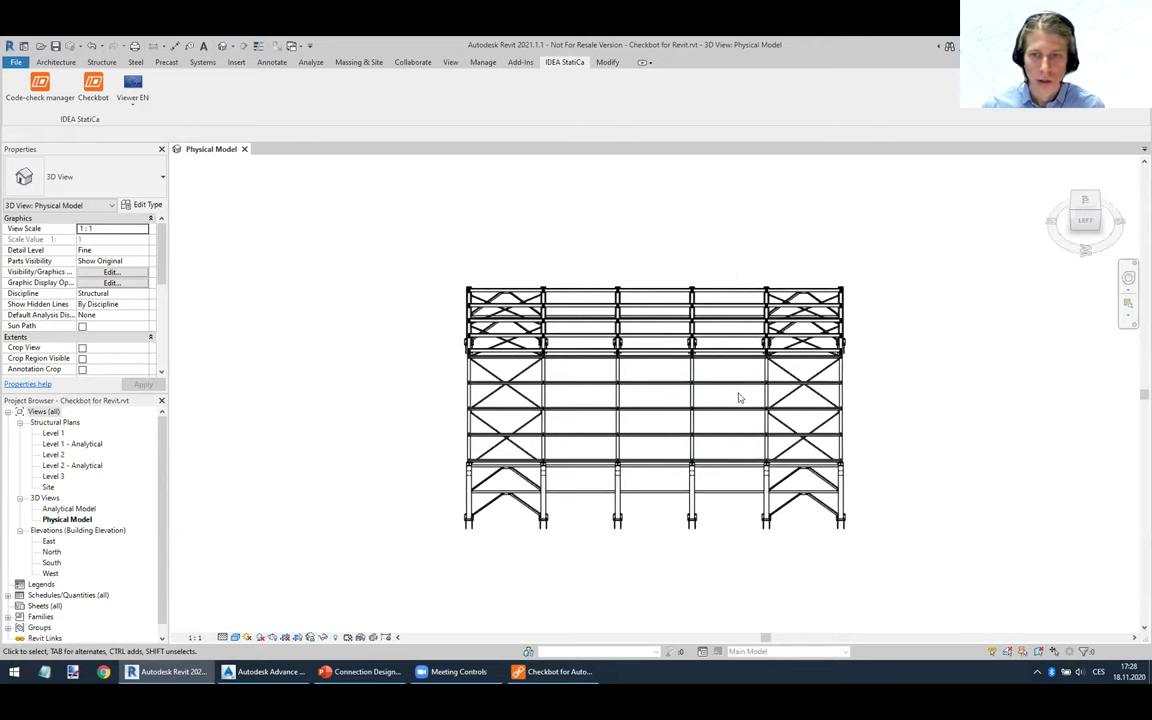
pyautogui.scroll(2, 750, 406)
pyautogui.moveTo(750, 406); pyautogui.dragTo(378, 339, button='middle')
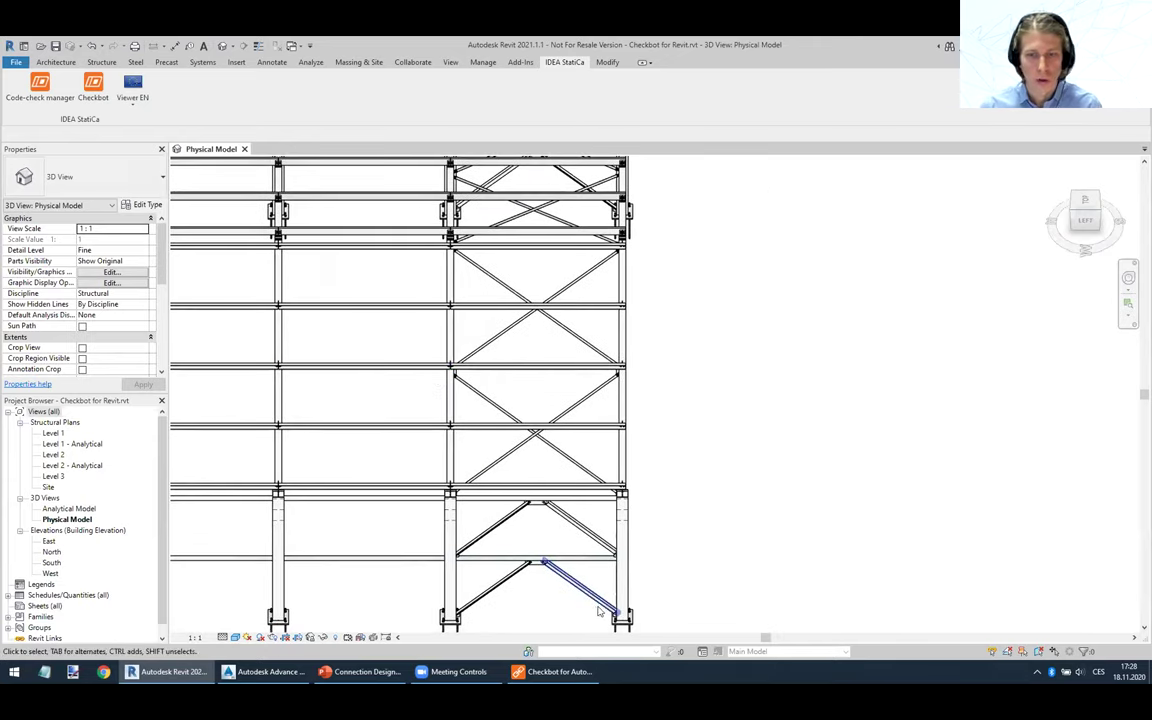
pyautogui.click(568, 672)
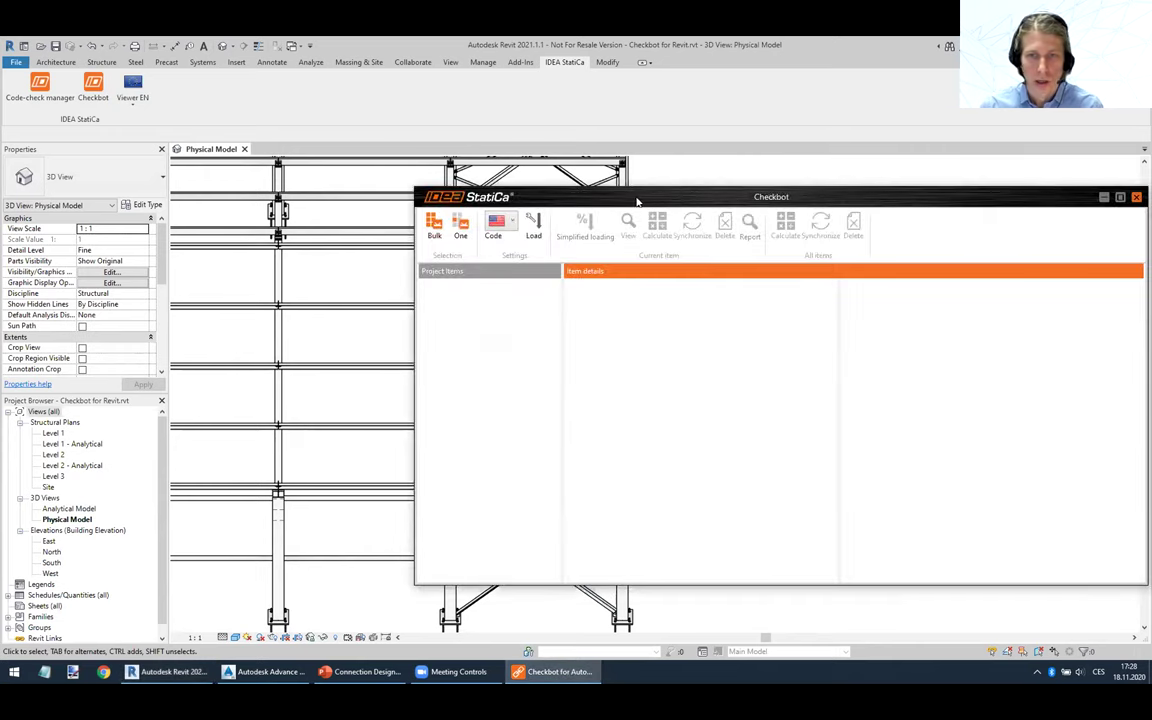
pyautogui.moveTo(642, 202); pyautogui.dragTo(729, 205)
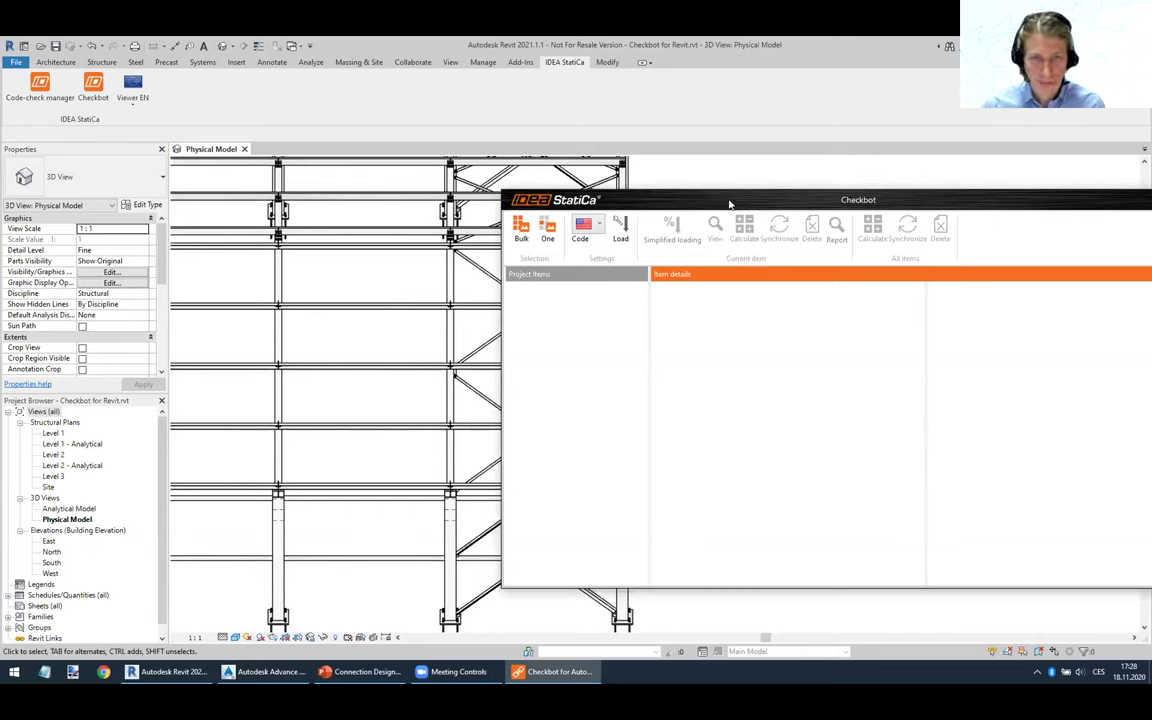
pyautogui.moveTo(730, 204); pyautogui.dragTo(703, 207)
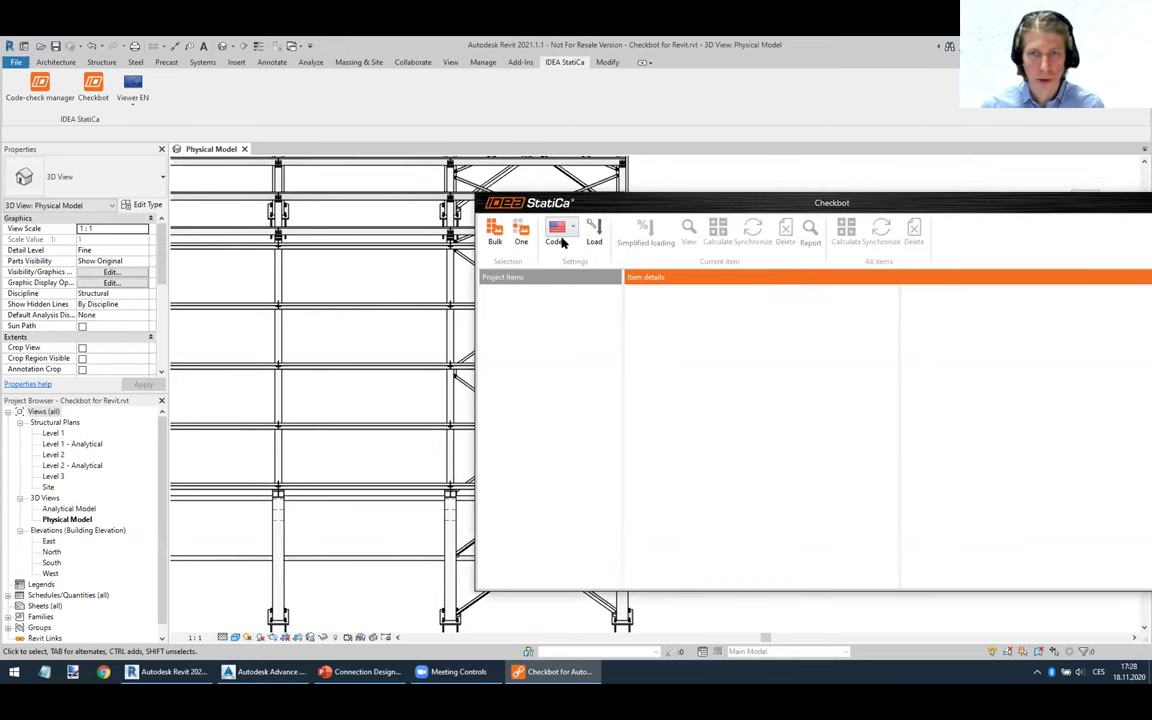
# Open the Code dropdown and leave the US design code selected.
pyautogui.click(562, 238)
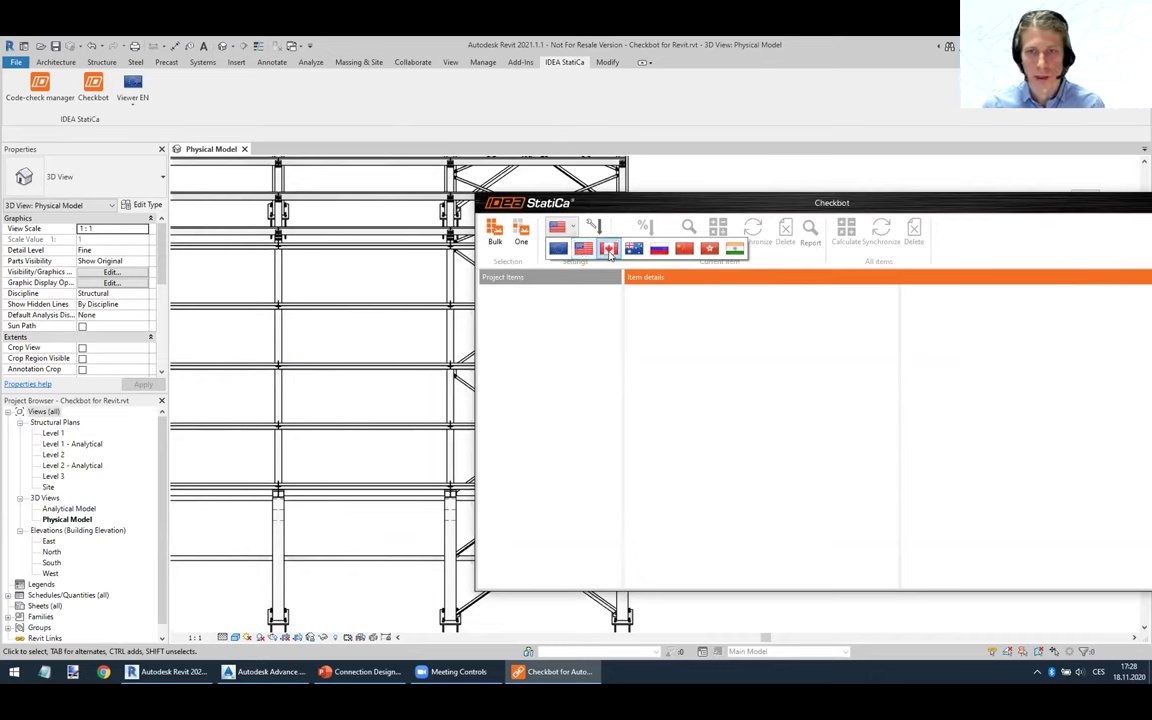
pyautogui.click(502, 277)
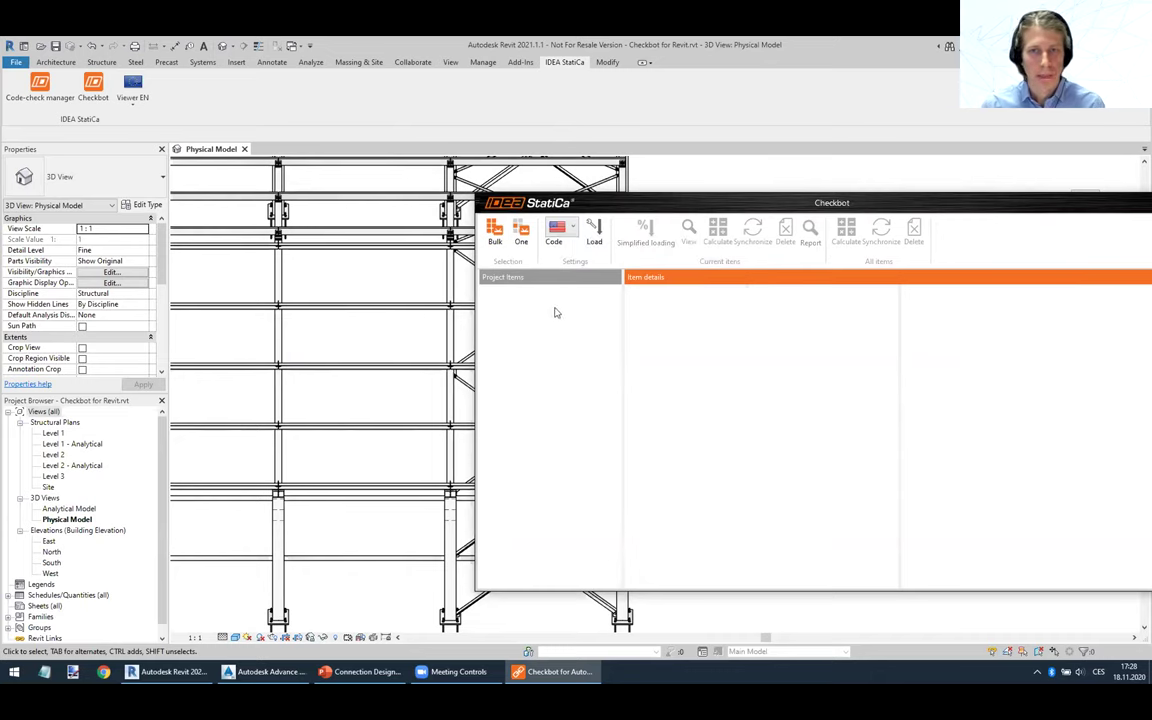
# Bulk-select the end bay members with a crossing window and import them without recommended welds.
pyautogui.click(499, 230)
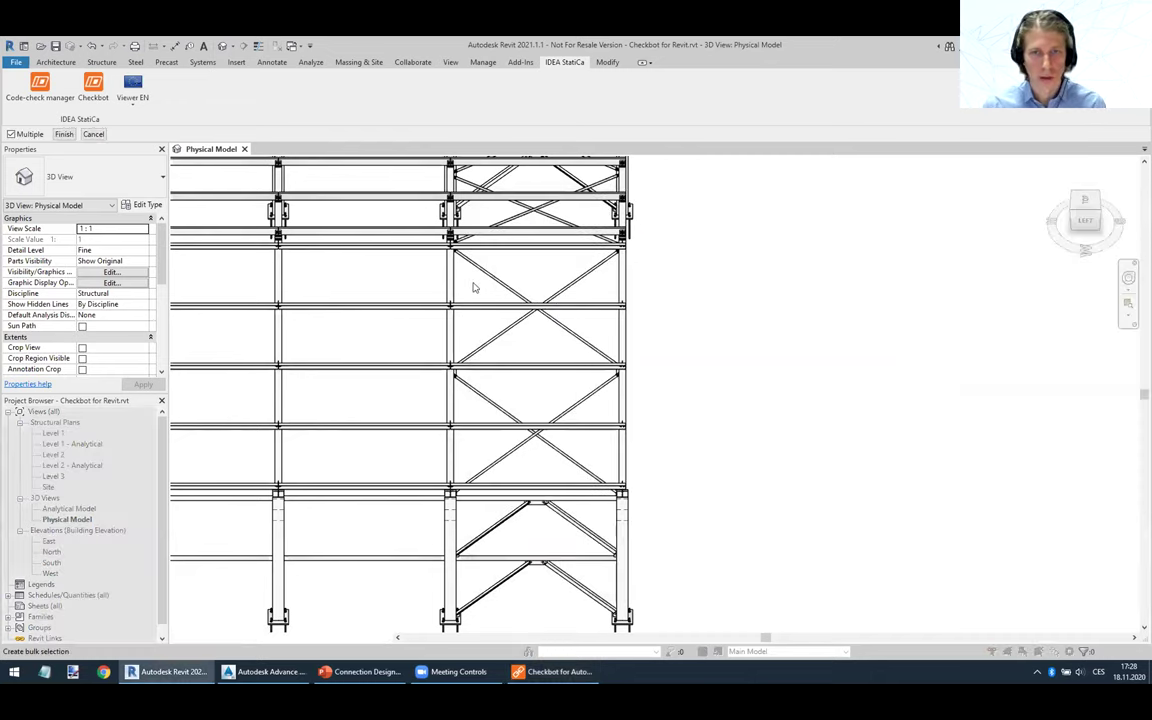
pyautogui.moveTo(473, 282); pyautogui.dragTo(252, 584)
pyautogui.click(64, 134)
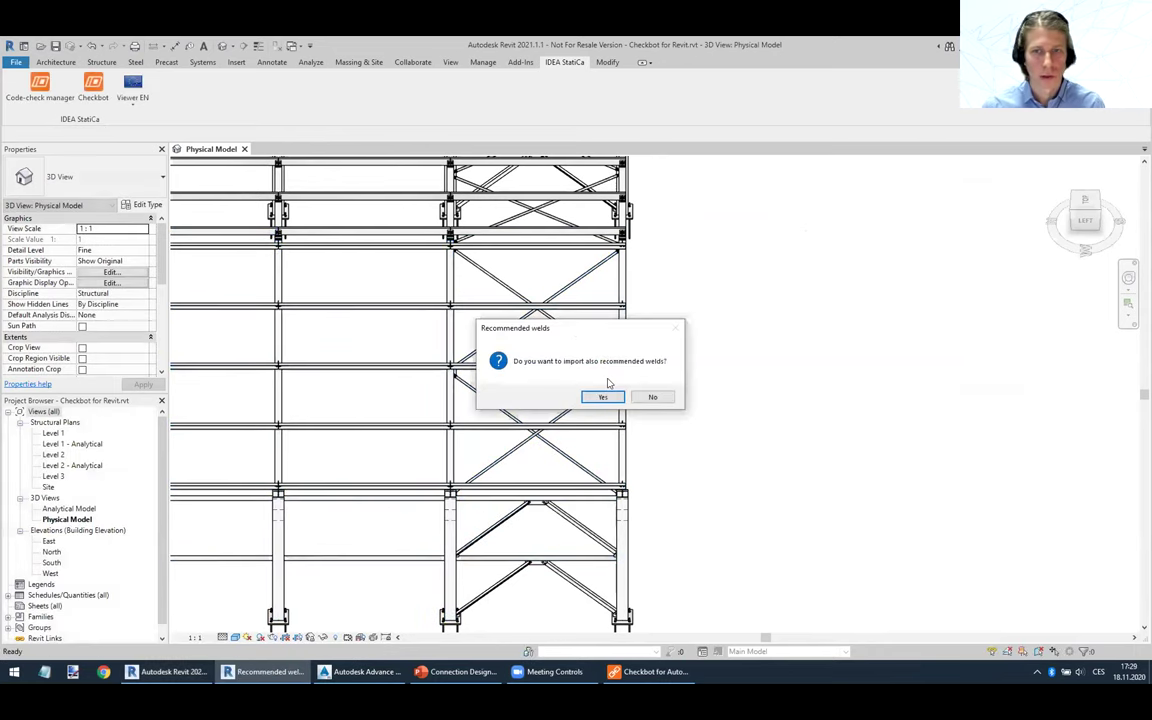
pyautogui.click(653, 397)
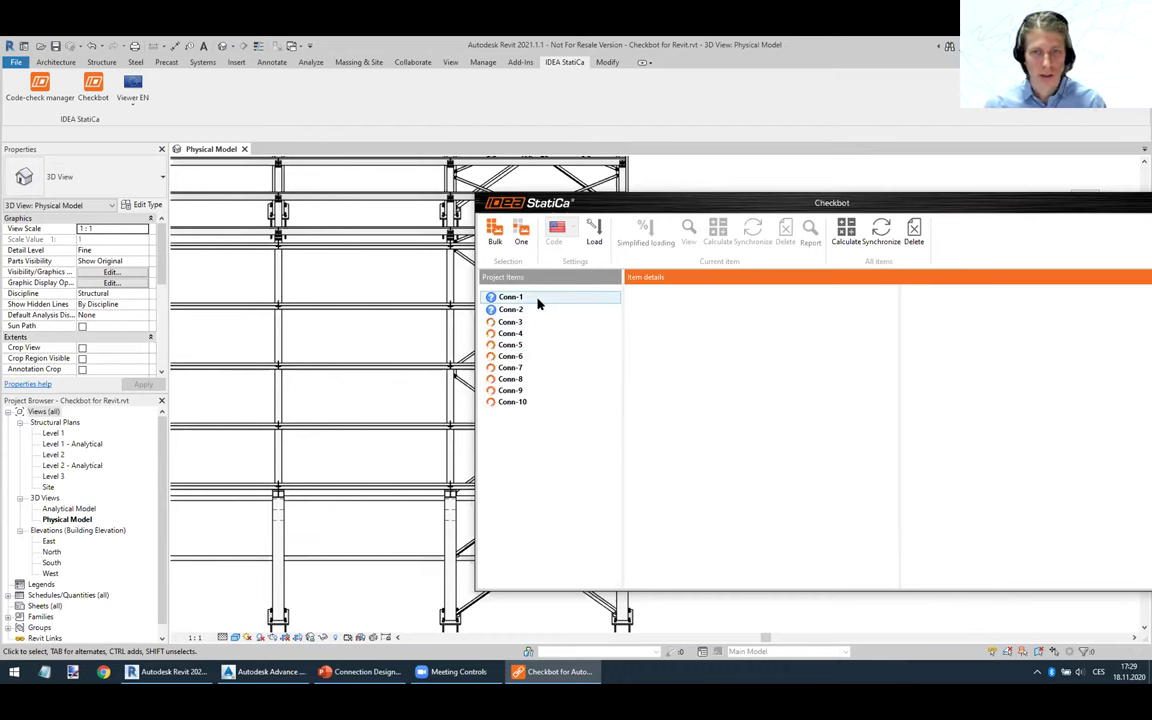
# Open Conn-1 and zoom and rotate its 3D joint of Members 1–7 in Item details.
pyautogui.click(538, 299)
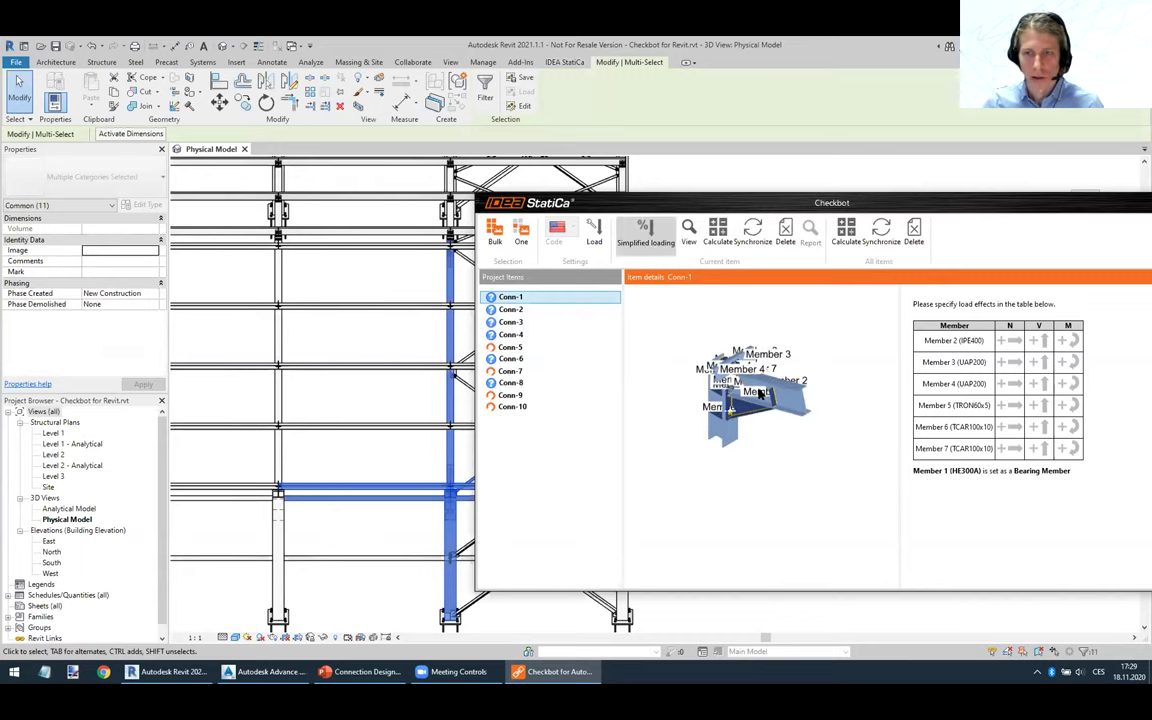
pyautogui.scroll(3, 764, 398)
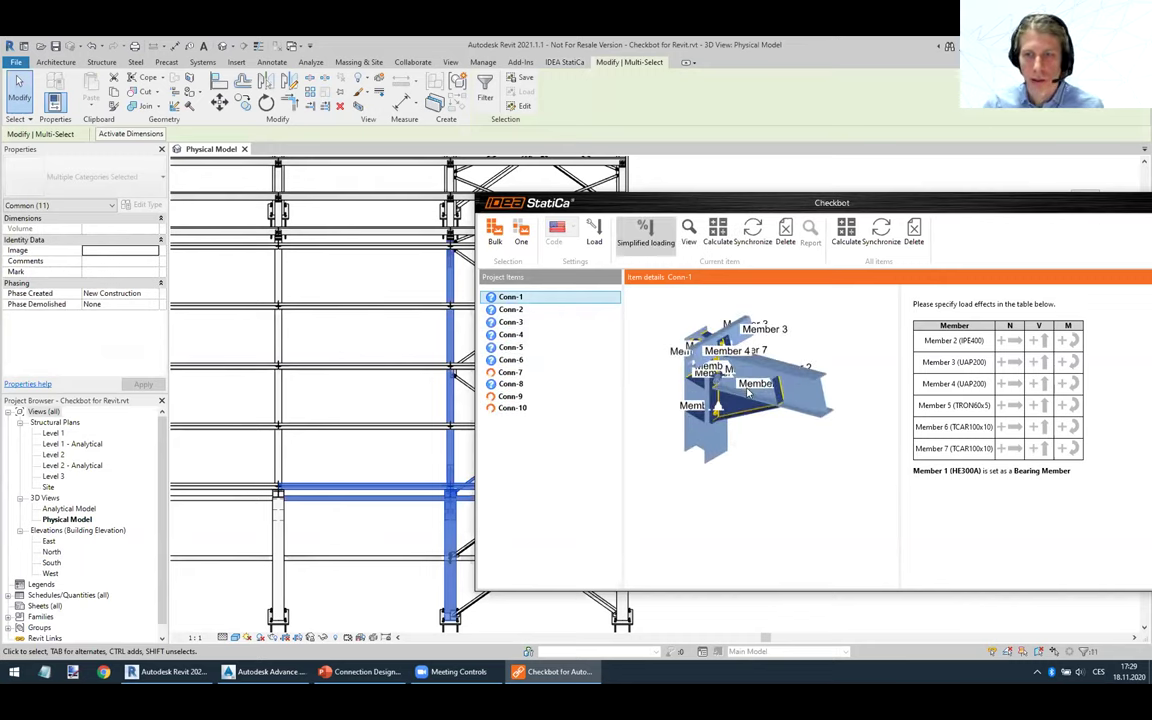
pyautogui.moveTo(752, 392); pyautogui.dragTo(798, 428, button='right')
pyautogui.scroll(3, 751, 405)
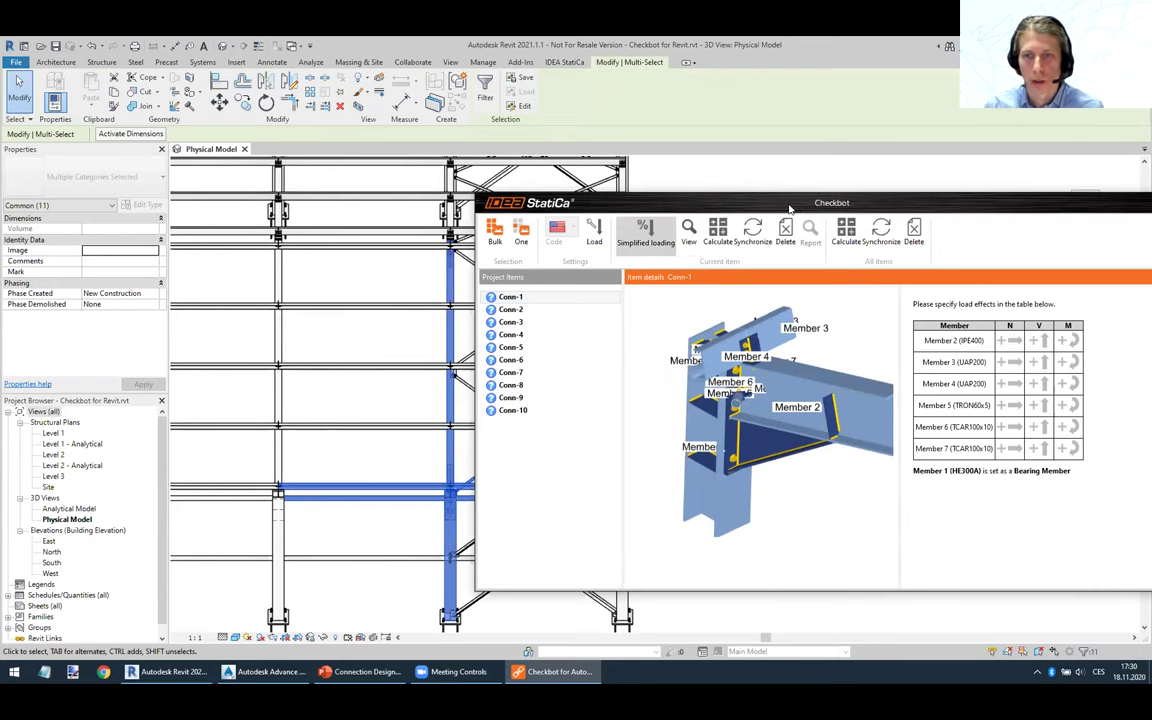
pyautogui.moveTo(789, 208); pyautogui.dragTo(778, 209)
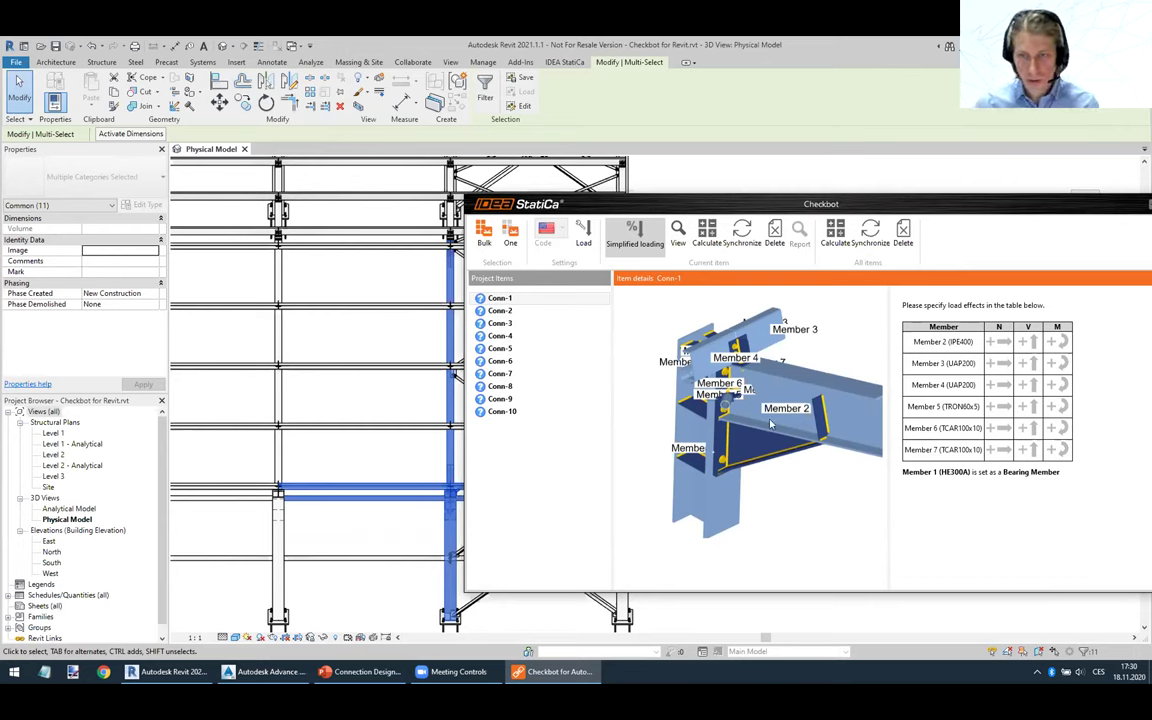
pyautogui.moveTo(764, 431); pyautogui.dragTo(756, 383, button='right')
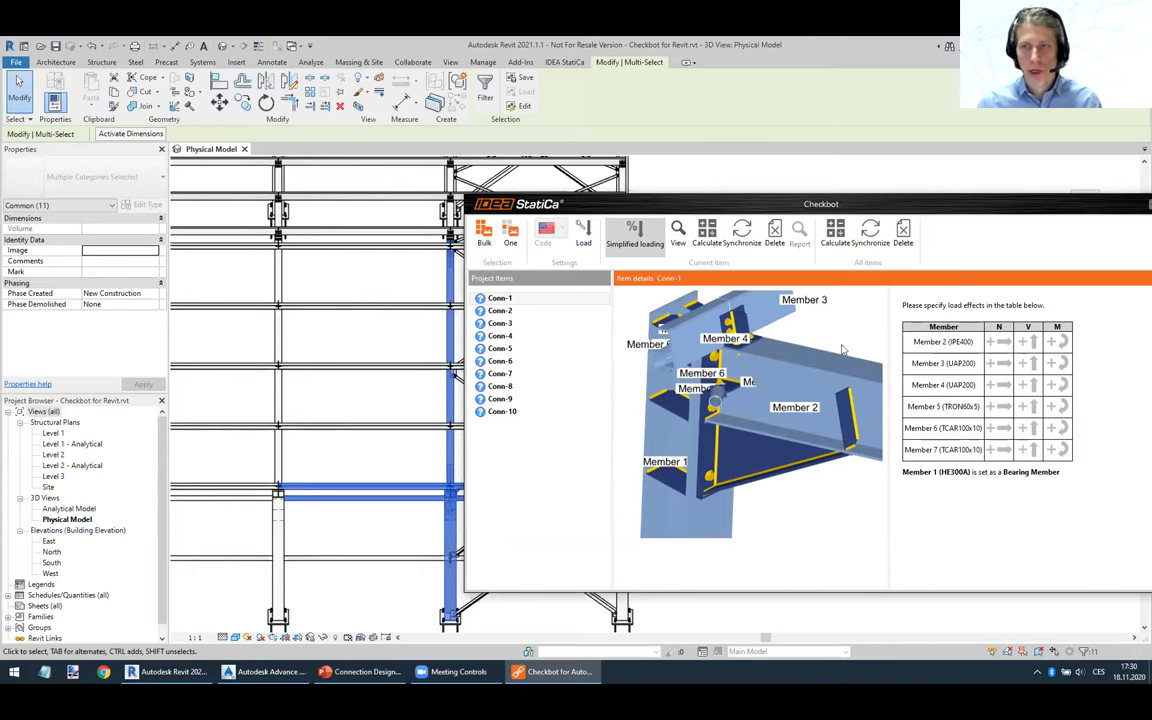
# Give Conn-1's Member 2 a simplified bending moment, leave Member 3 unloaded, then select Conn-2.
pyautogui.click(641, 238)
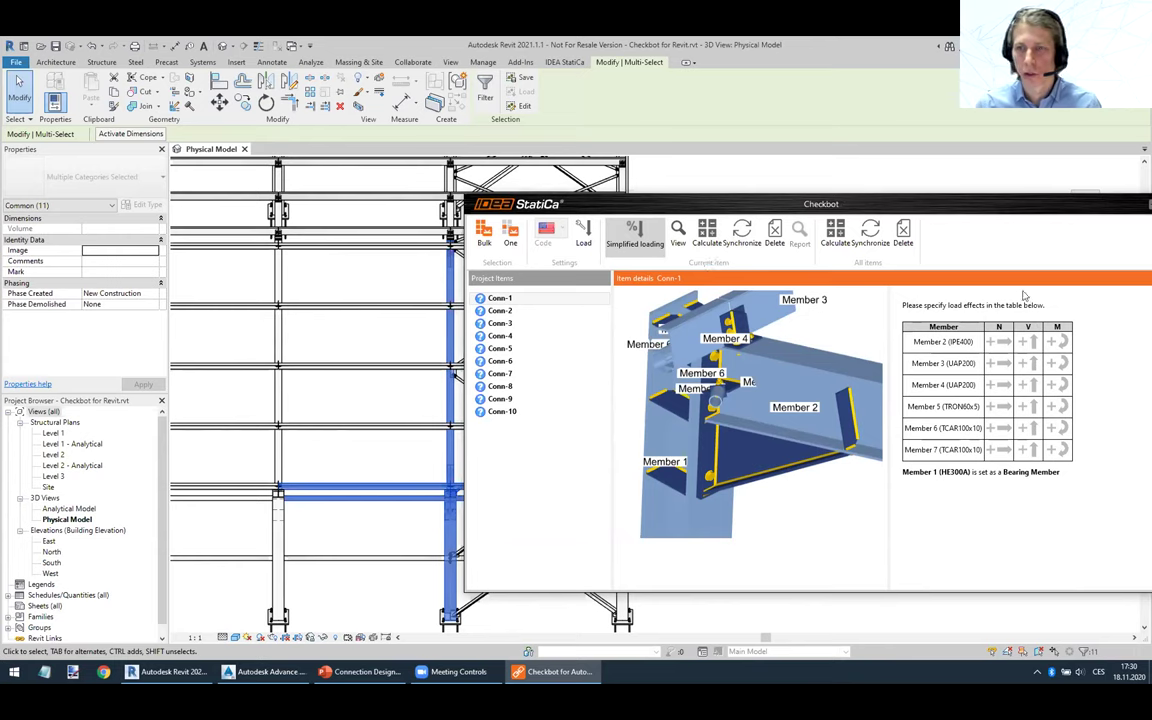
pyautogui.click(1064, 343)
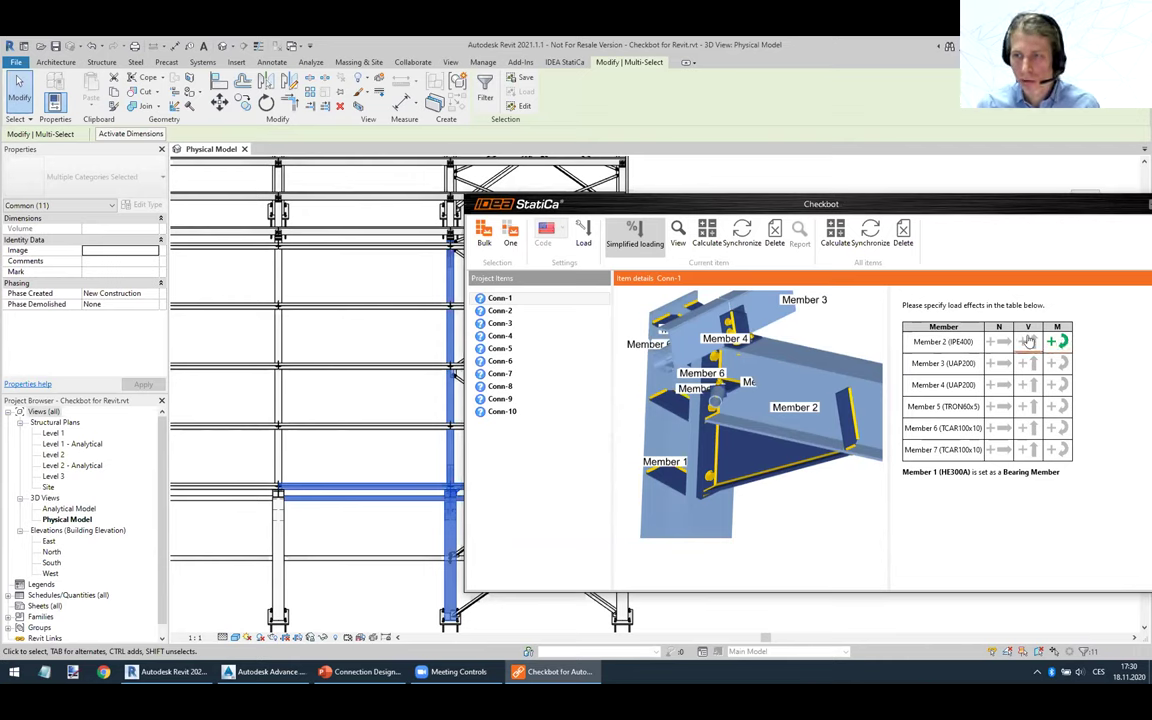
pyautogui.click(1028, 363)
pyautogui.click(1032, 366)
pyautogui.click(520, 311)
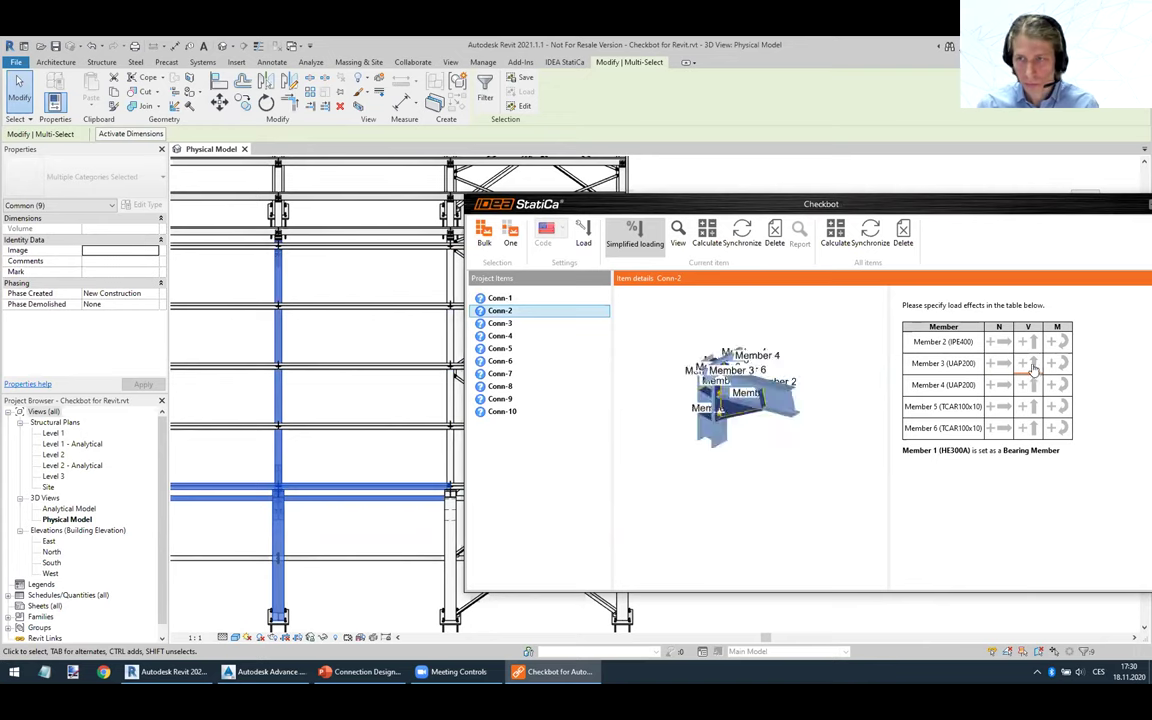
# Apply a bending moment to Conn-2's Member 2, then step through Conn-4 to Conn-7.
pyautogui.click(1061, 345)
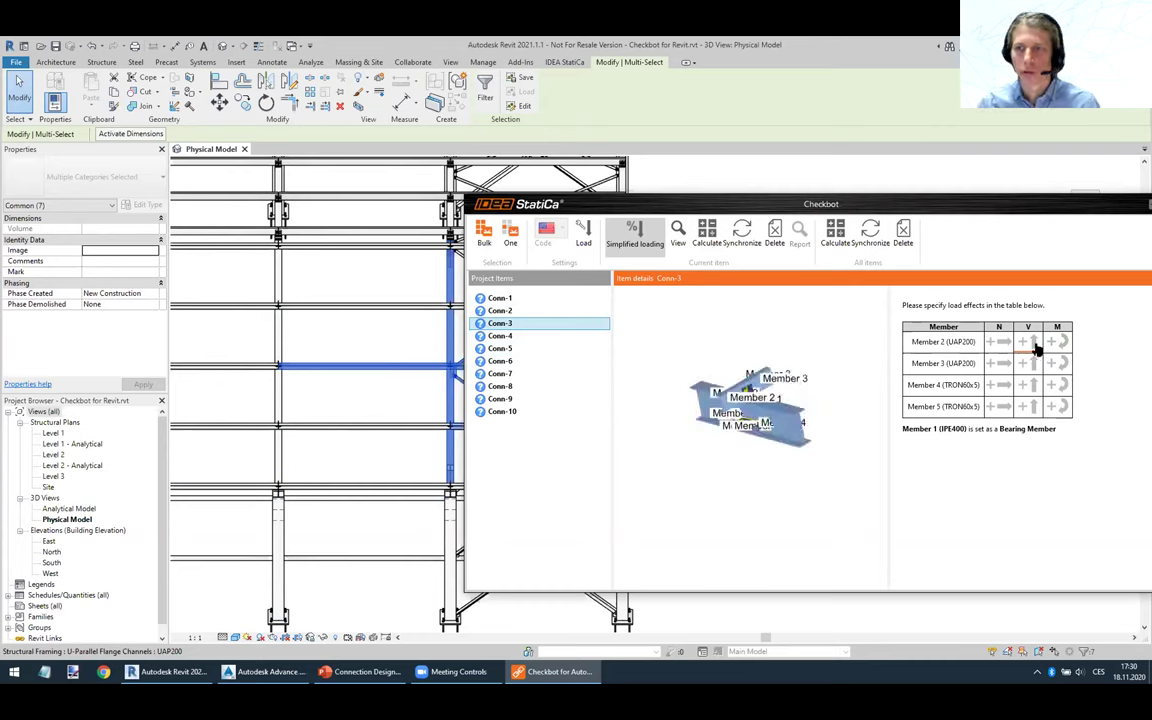
pyautogui.press('Down')
pyautogui.click(540, 349)
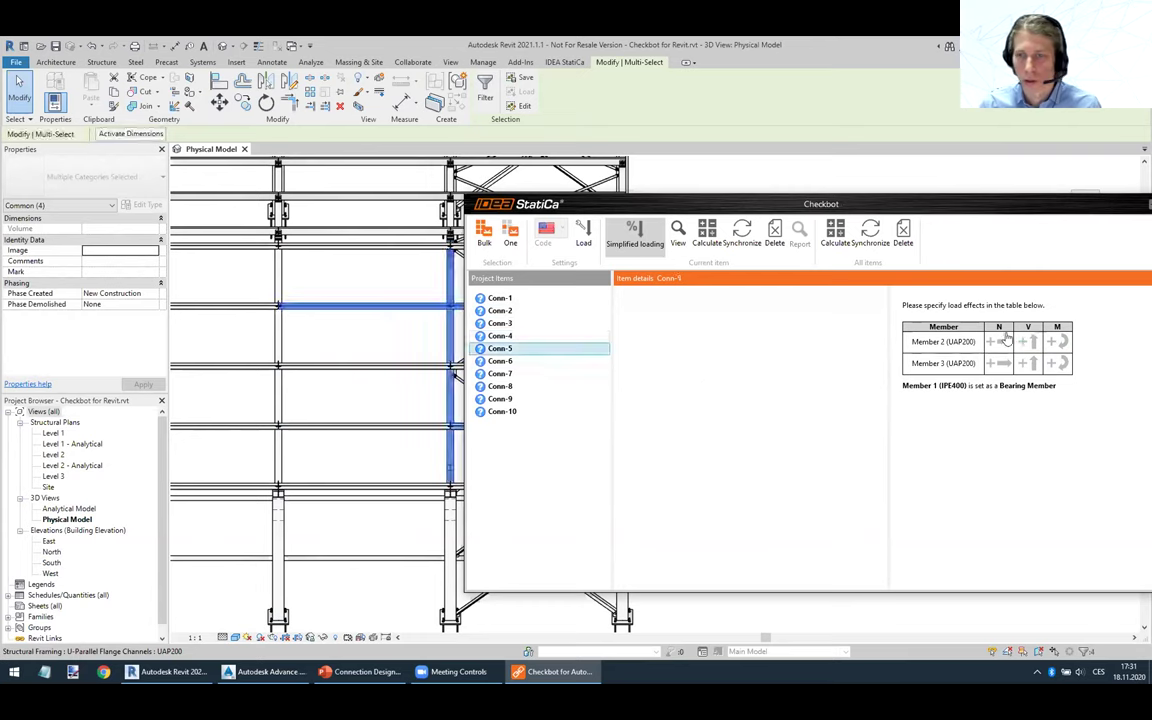
pyautogui.click(527, 360)
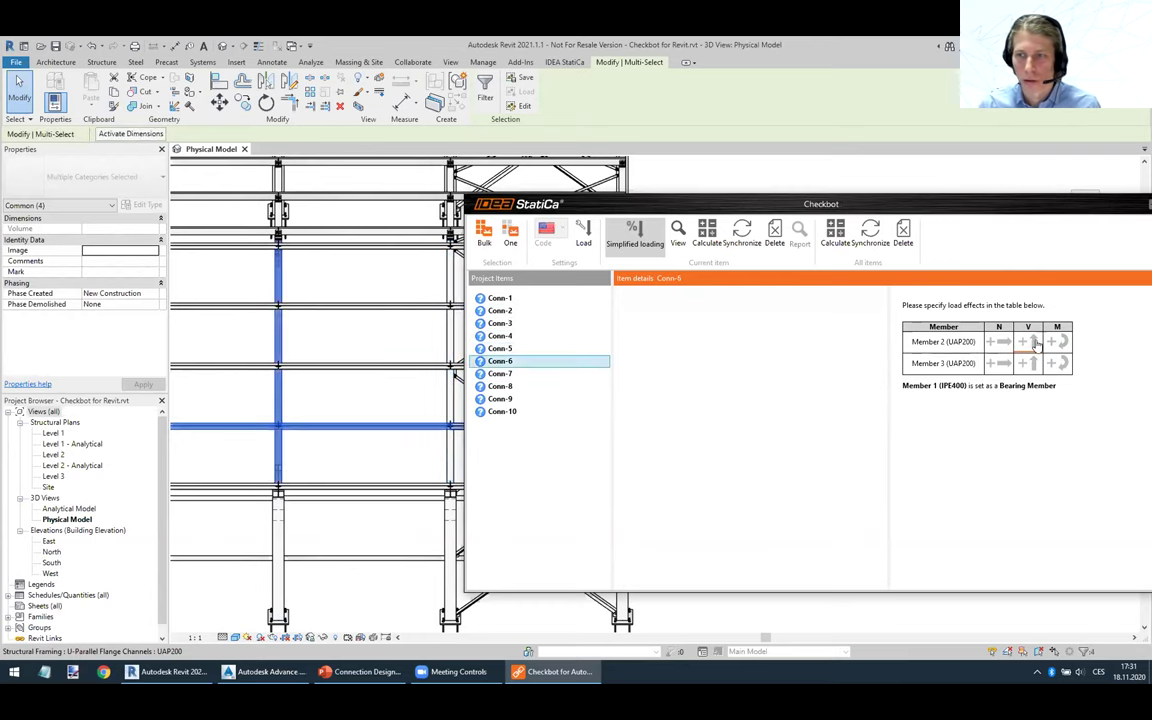
pyautogui.click(540, 373)
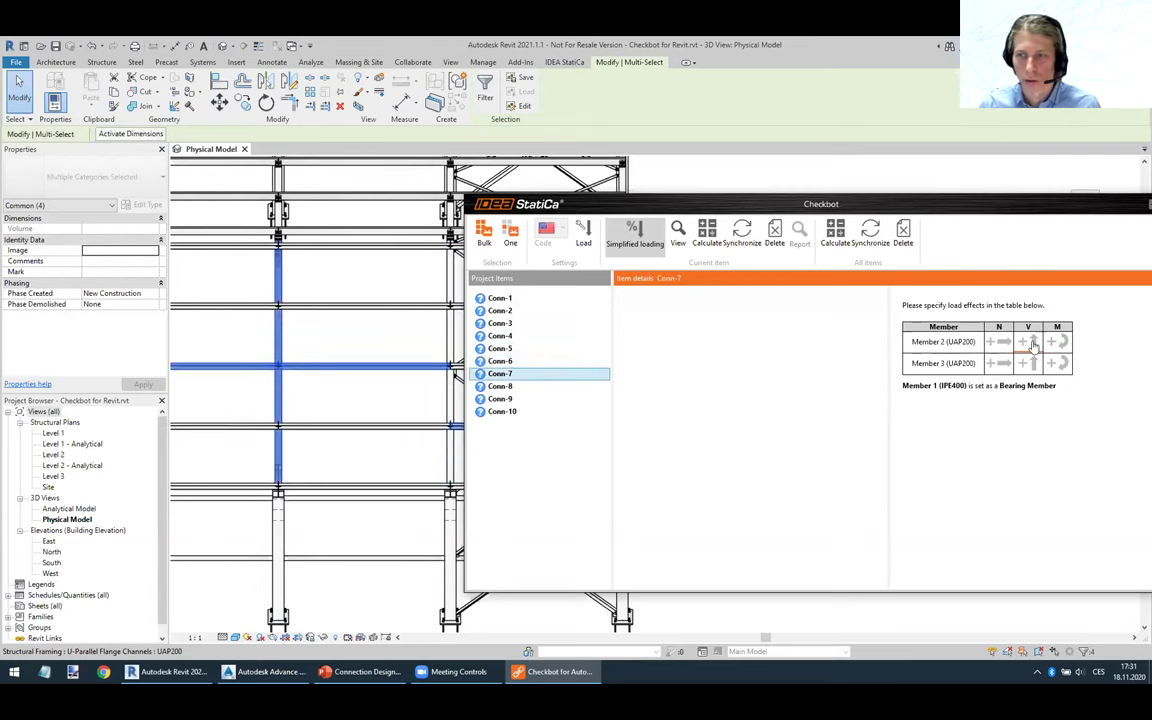
# Review Conn-8 and Conn-9, then give Conn-10's Member 2 a negative shear load.
pyautogui.click(528, 387)
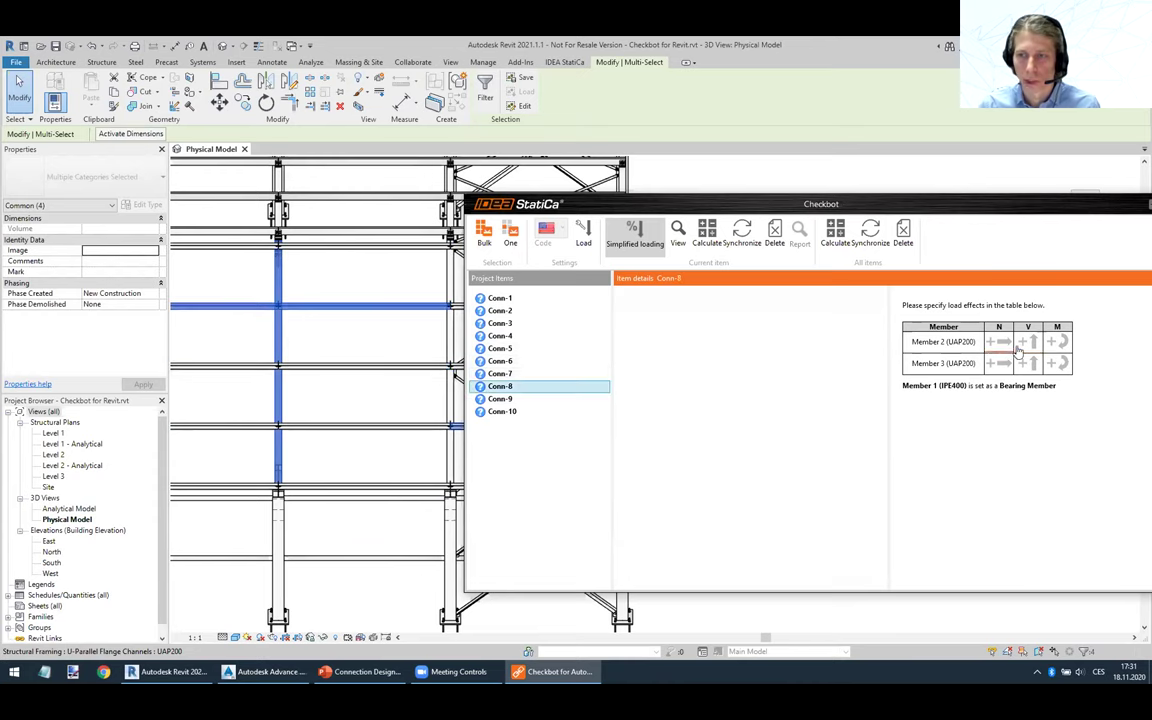
pyautogui.click(522, 400)
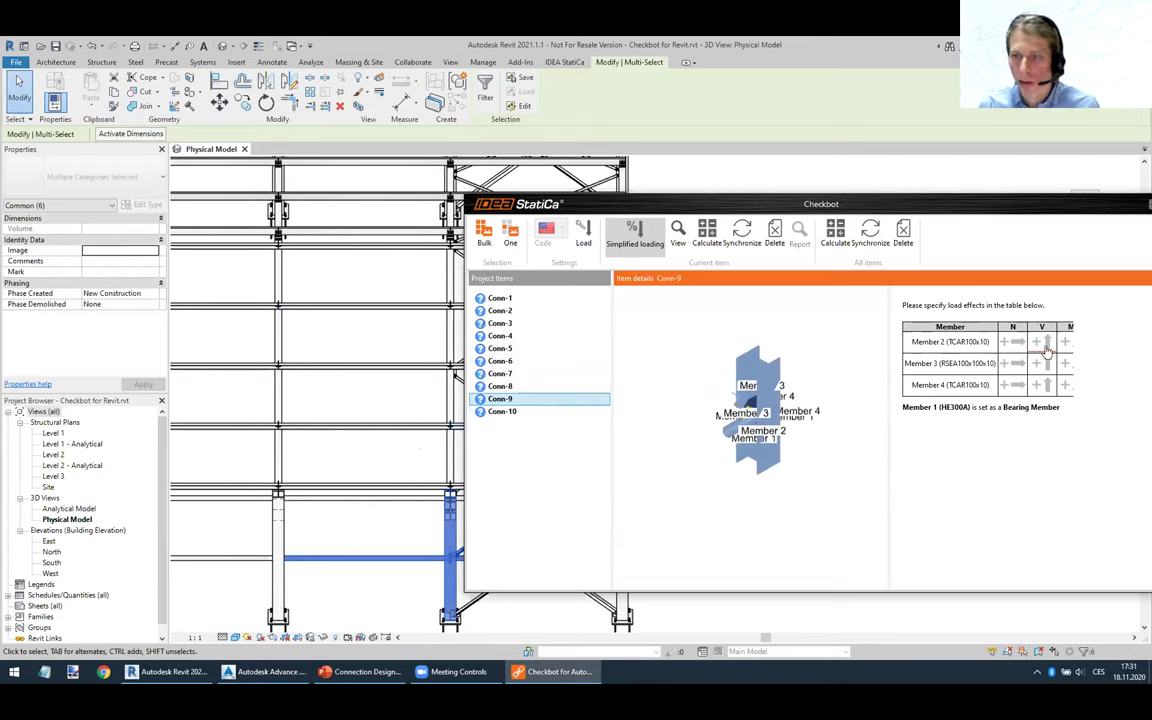
pyautogui.scroll(3, 765, 425)
pyautogui.moveTo(768, 445); pyautogui.dragTo(690, 400, button='right')
pyautogui.click(523, 413)
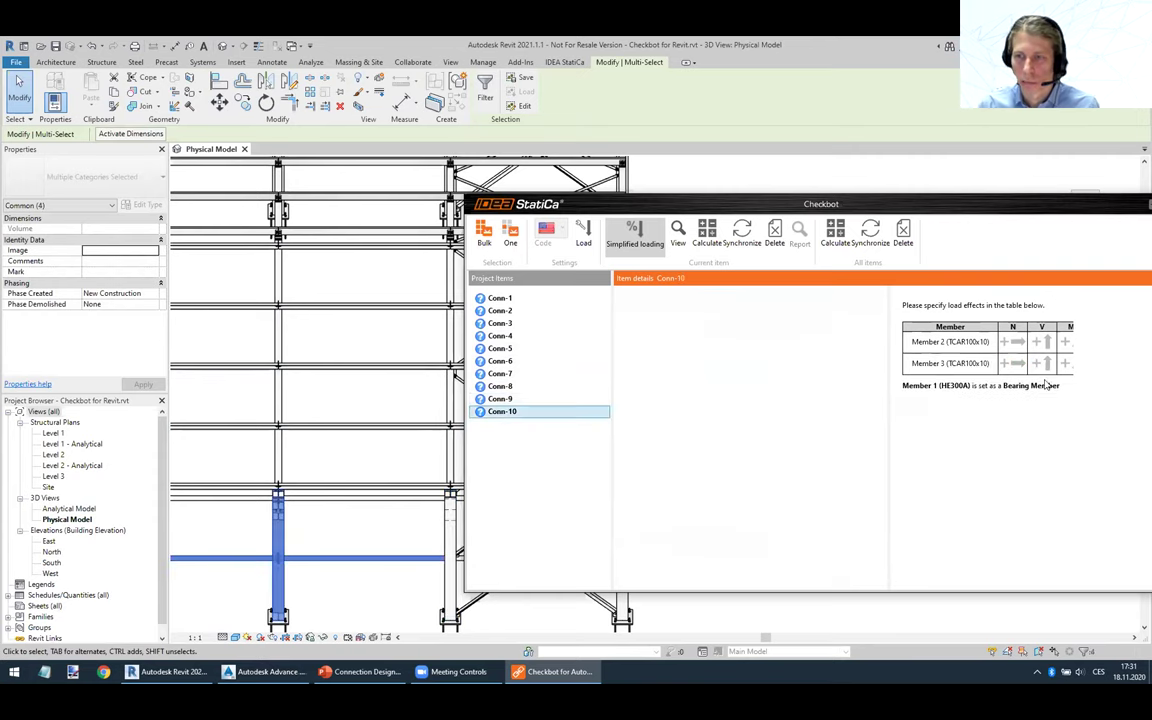
pyautogui.click(1046, 342)
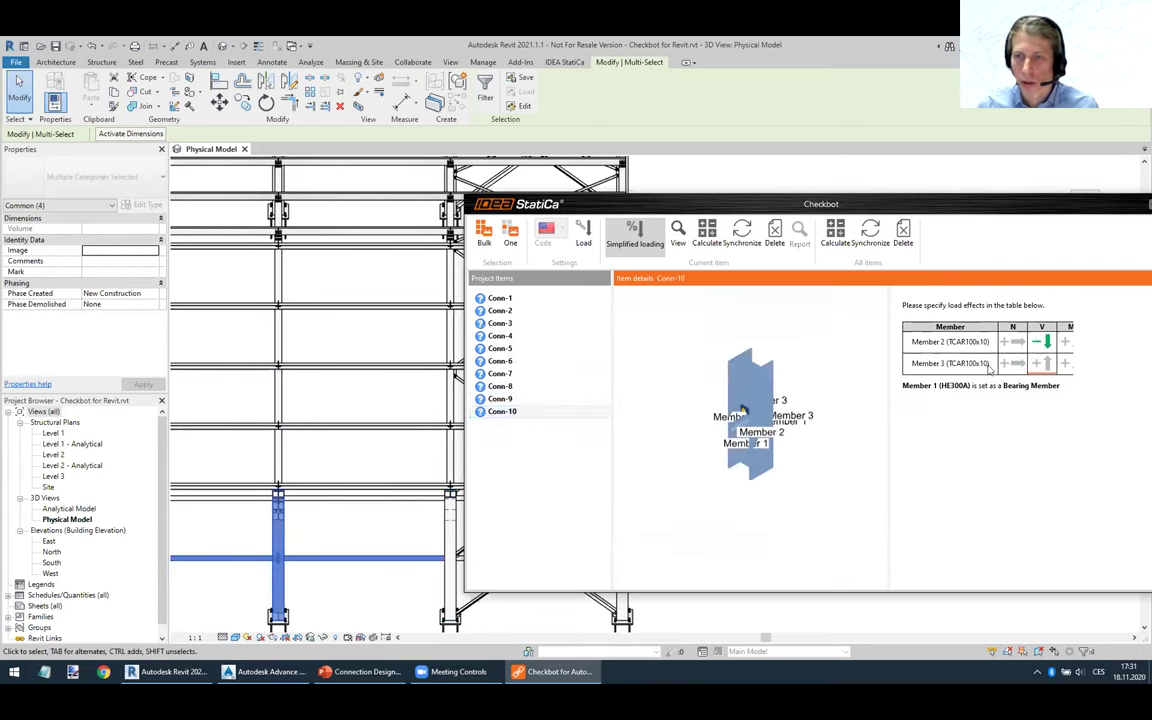
# Start calculating all connections and bring up the Simplified load presets showing 10% values.
pyautogui.click(834, 238)
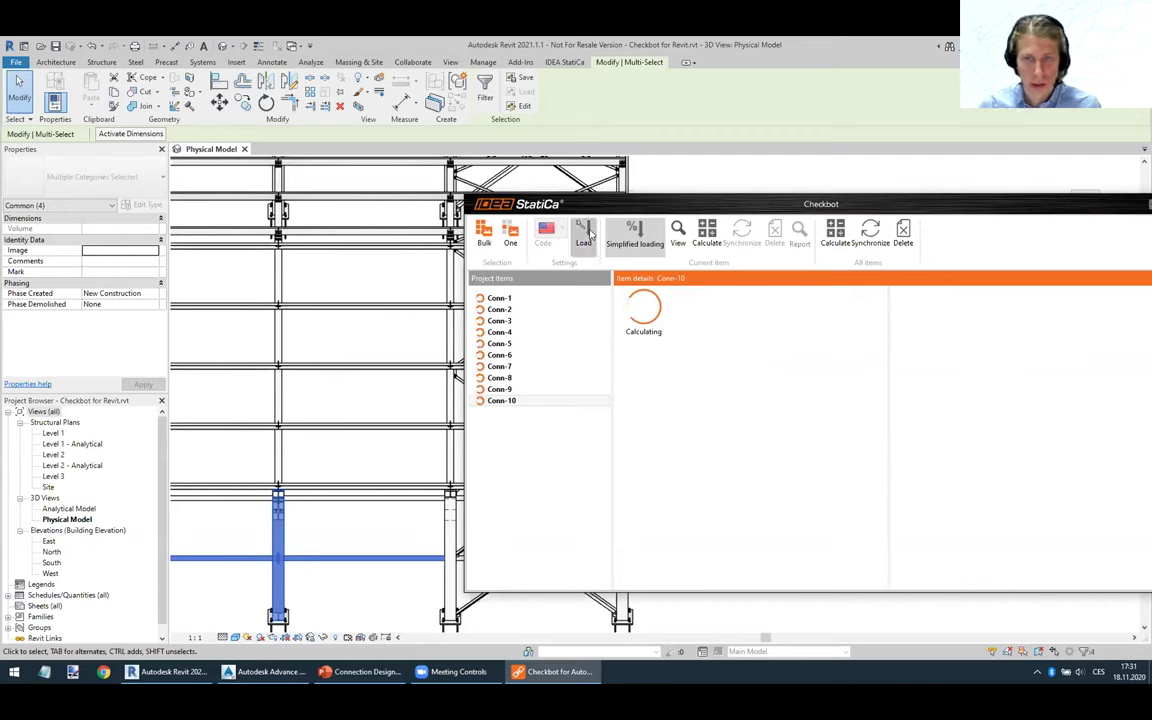
pyautogui.click(632, 236)
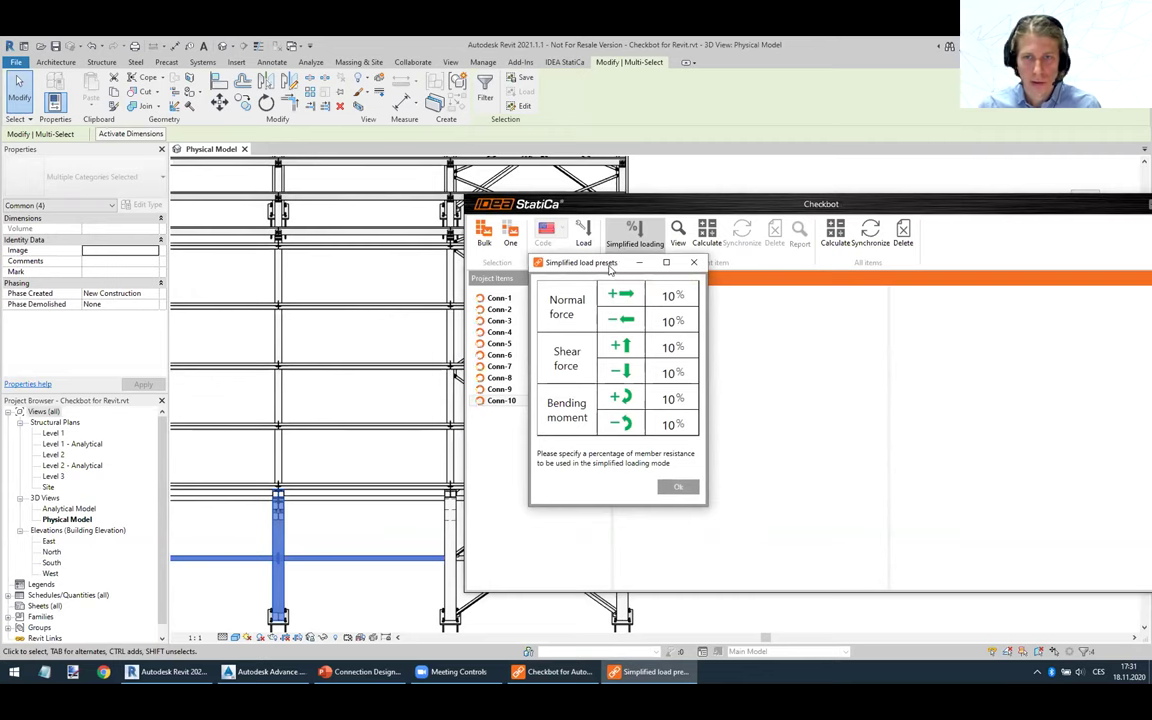
# Review the 10% simplified load presets, then close the dialog while calculation continues.
pyautogui.moveTo(614, 266); pyautogui.dragTo(746, 307)
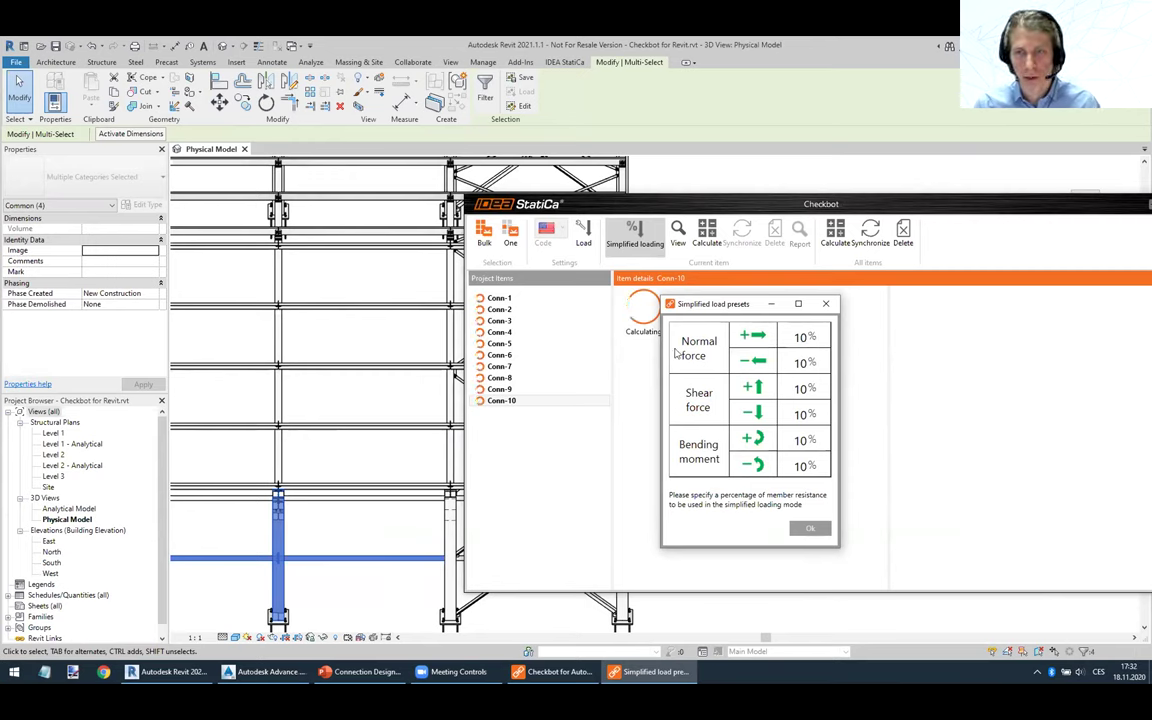
pyautogui.click(826, 305)
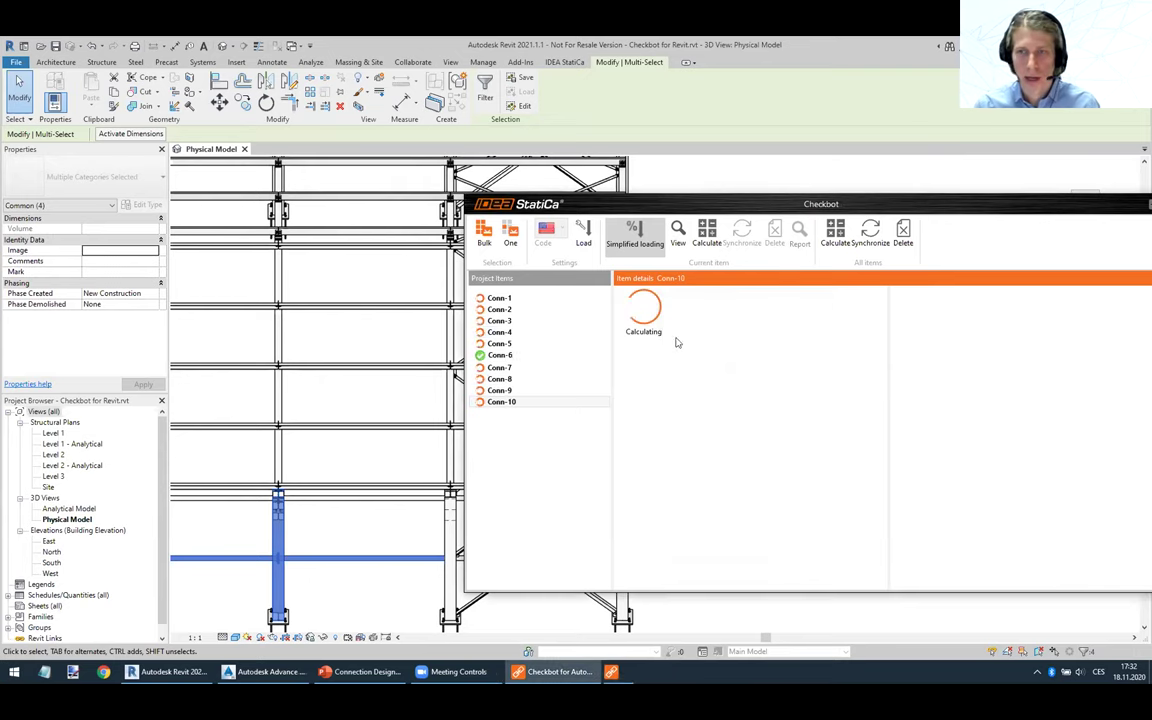
# Show Conn-6's passing summary (bolts 61.6%, welds 74.2%) and select its 3D preview.
pyautogui.click(532, 355)
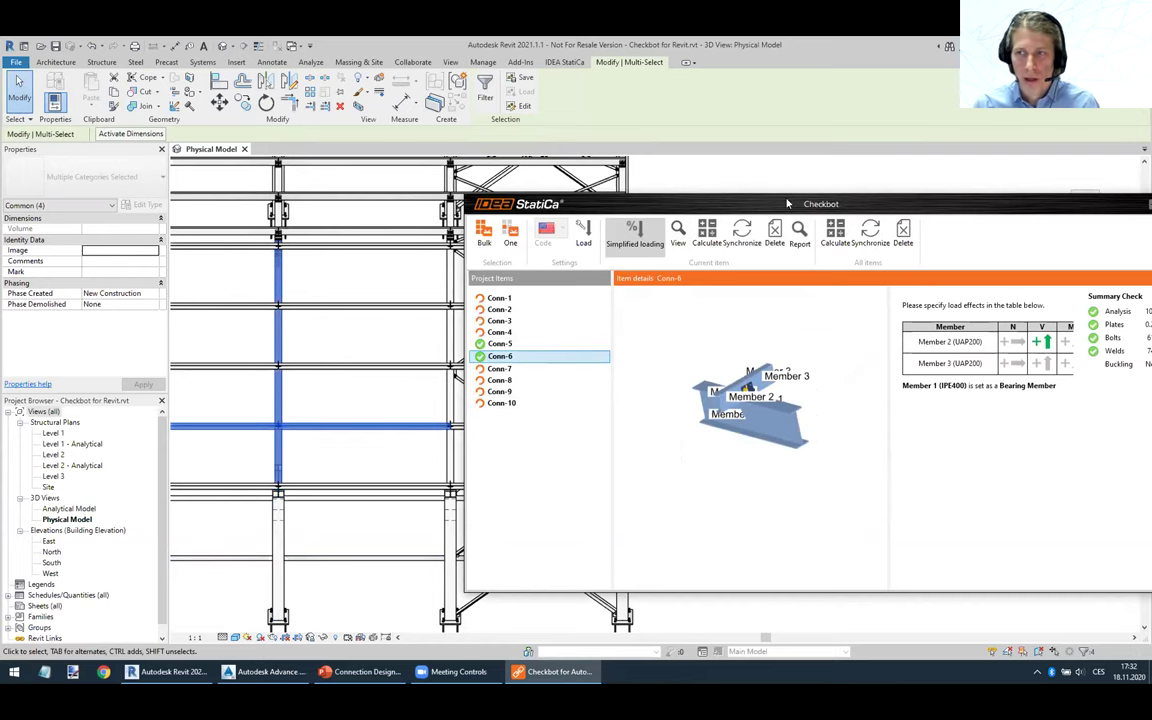
pyautogui.moveTo(787, 204); pyautogui.dragTo(717, 201)
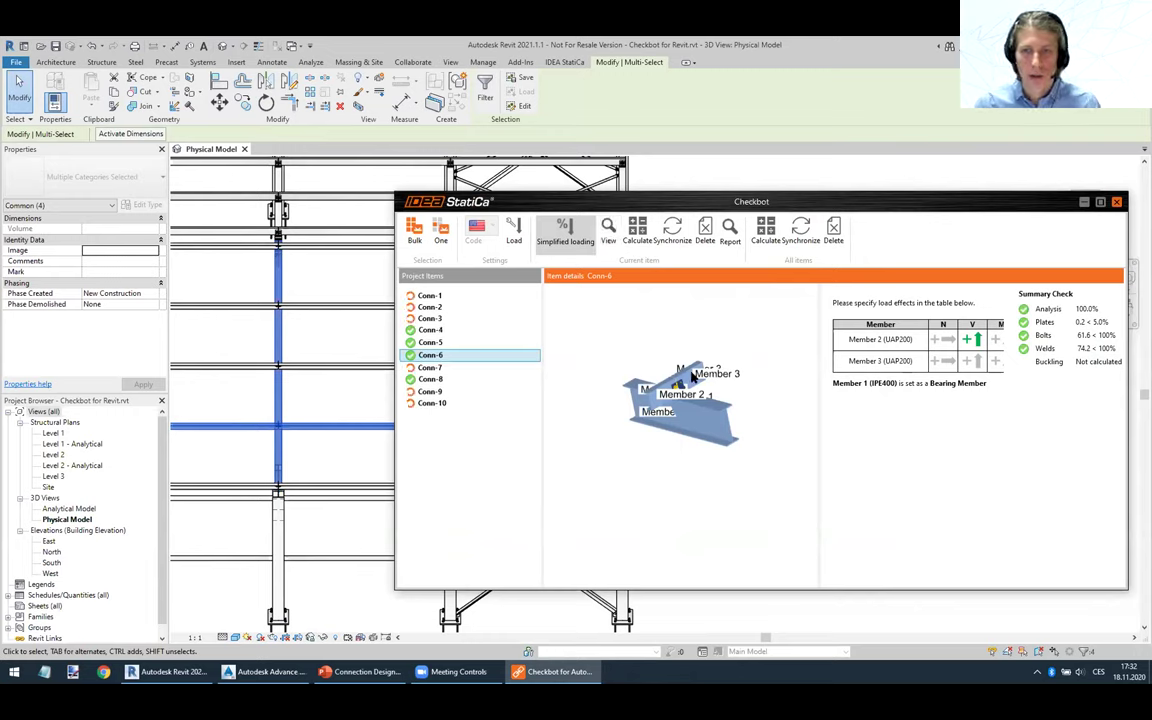
pyautogui.click(689, 413)
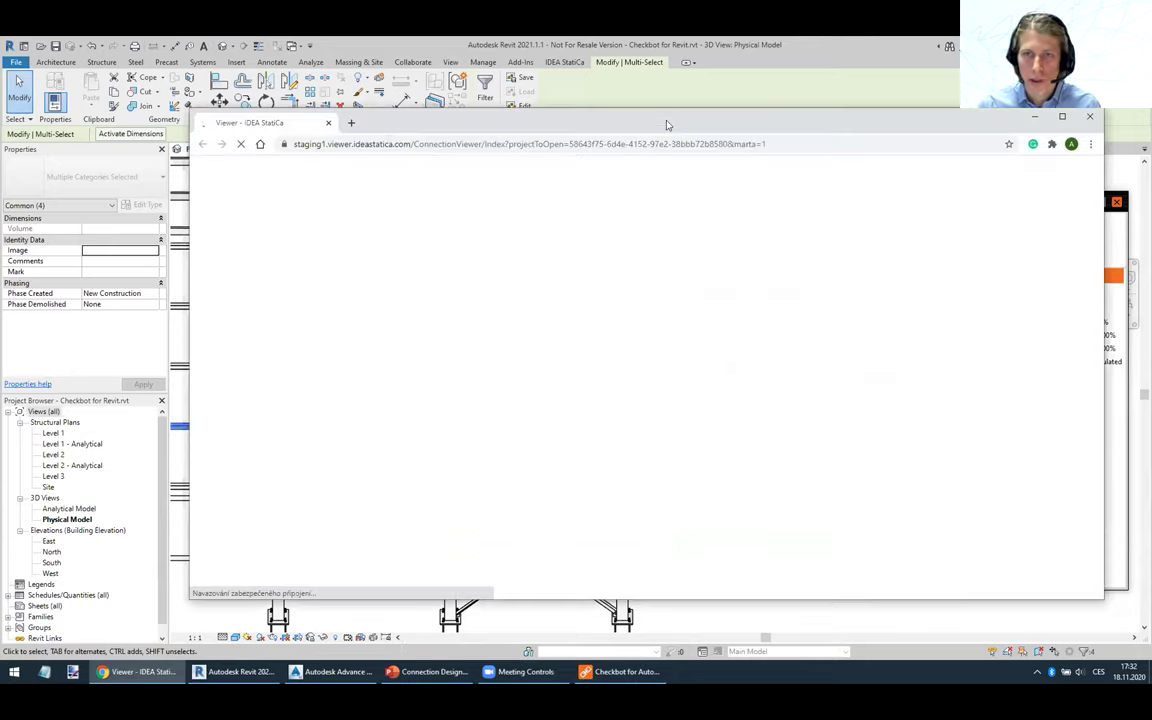
# Open Conn-6 in the online IDEA StatiCa Viewer and orbit the connection model.
pyautogui.doubleClick(599, 108)
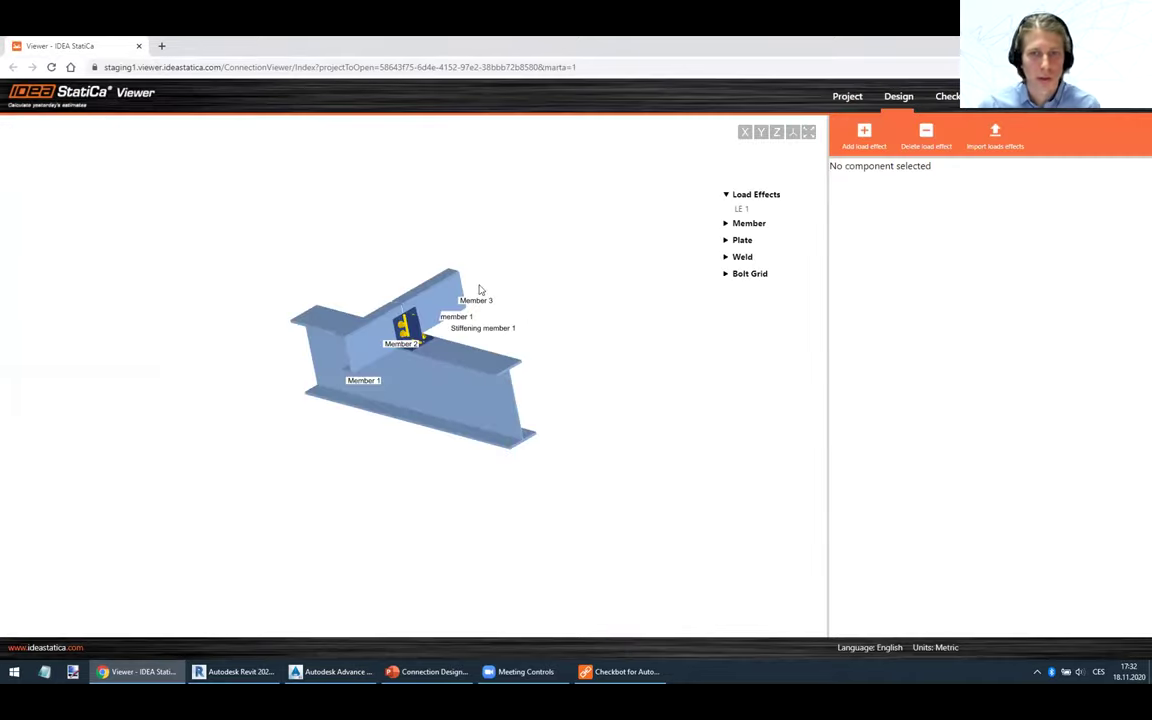
pyautogui.moveTo(430, 263); pyautogui.dragTo(361, 390)
pyautogui.scroll(4, 430, 340)
pyautogui.scroll(2, 390, 362)
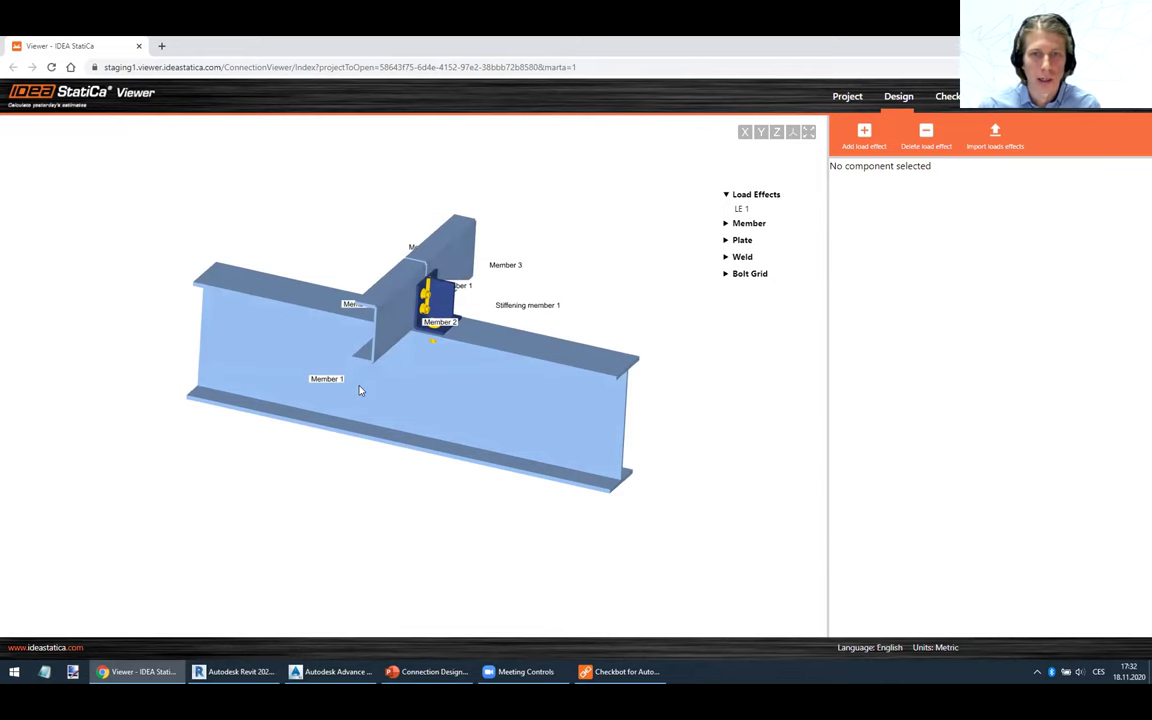
pyautogui.moveTo(545, 288); pyautogui.dragTo(554, 314)
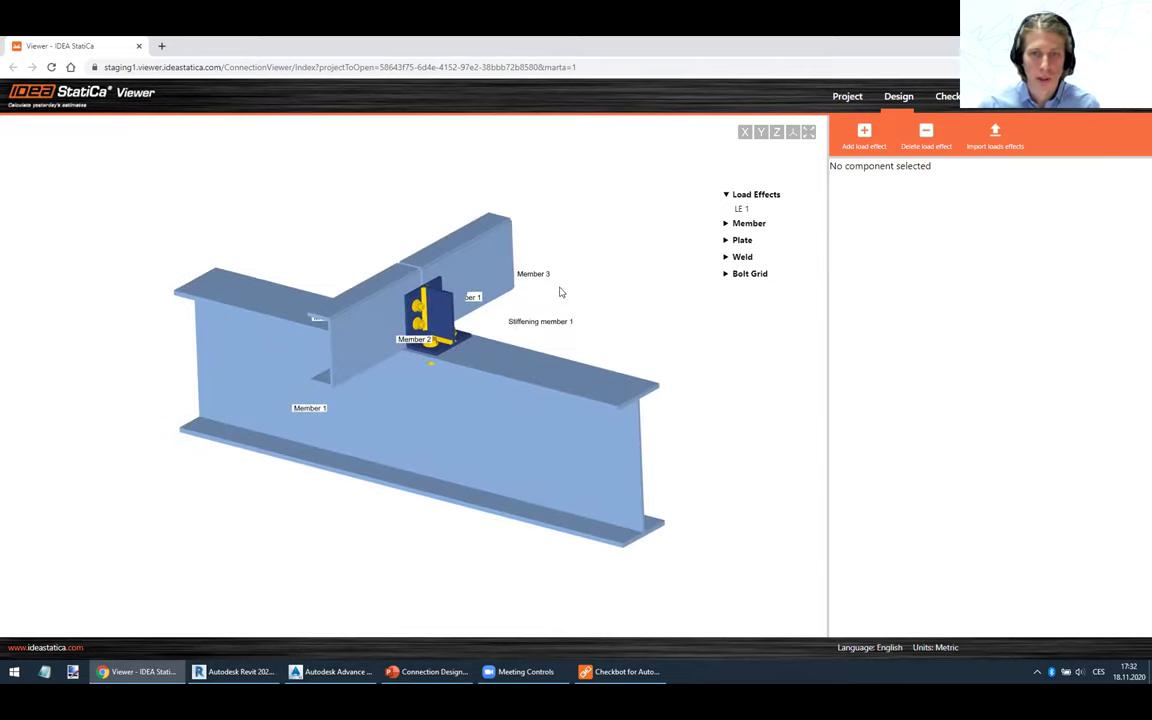
pyautogui.scroll(1, 548, 302)
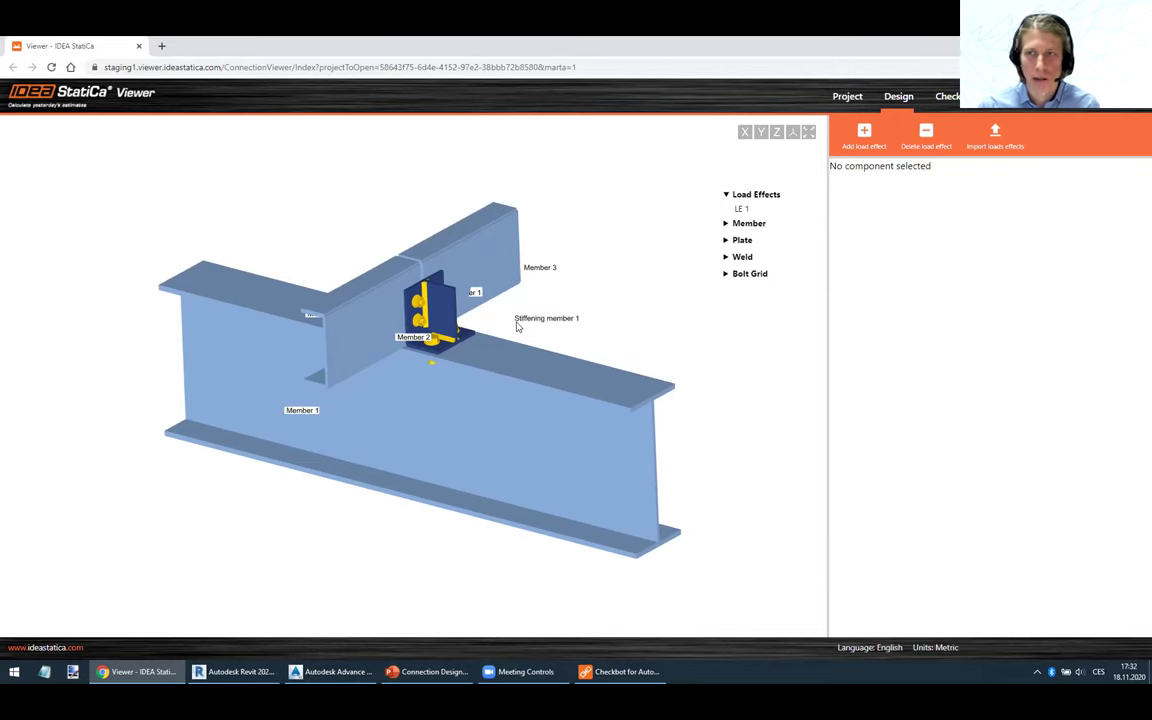
# Switch the project units to Imperial and show the Design view with load effect LE 1.
pyautogui.click(847, 96)
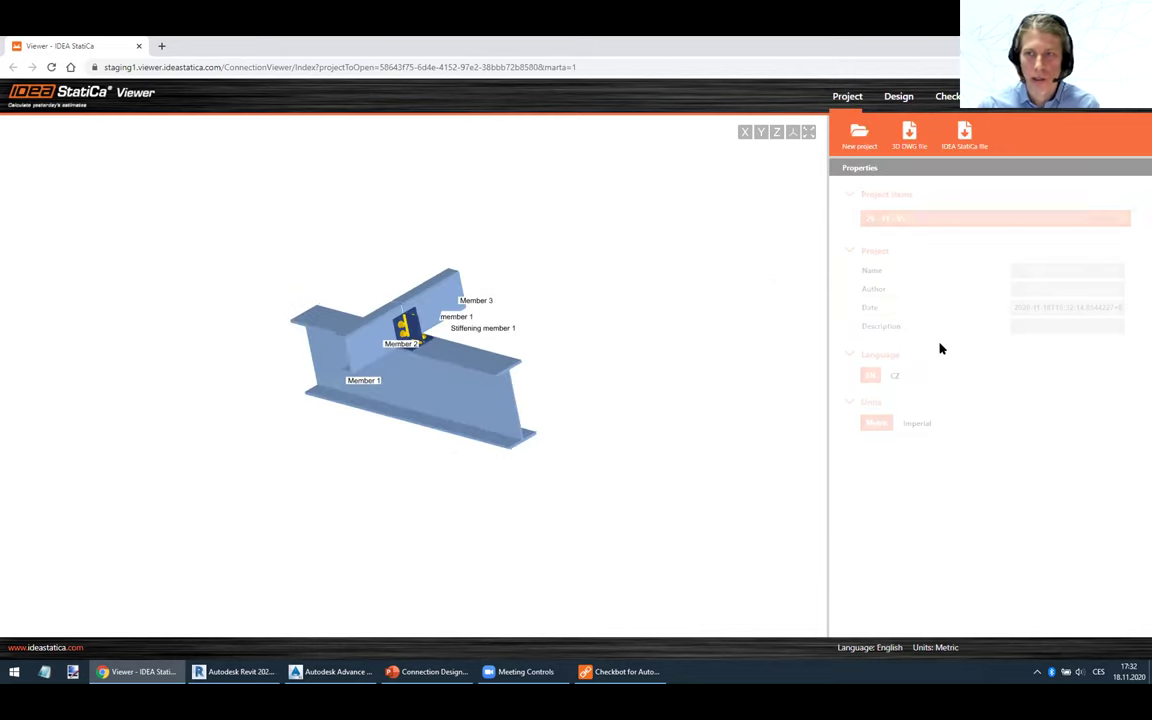
pyautogui.click(918, 424)
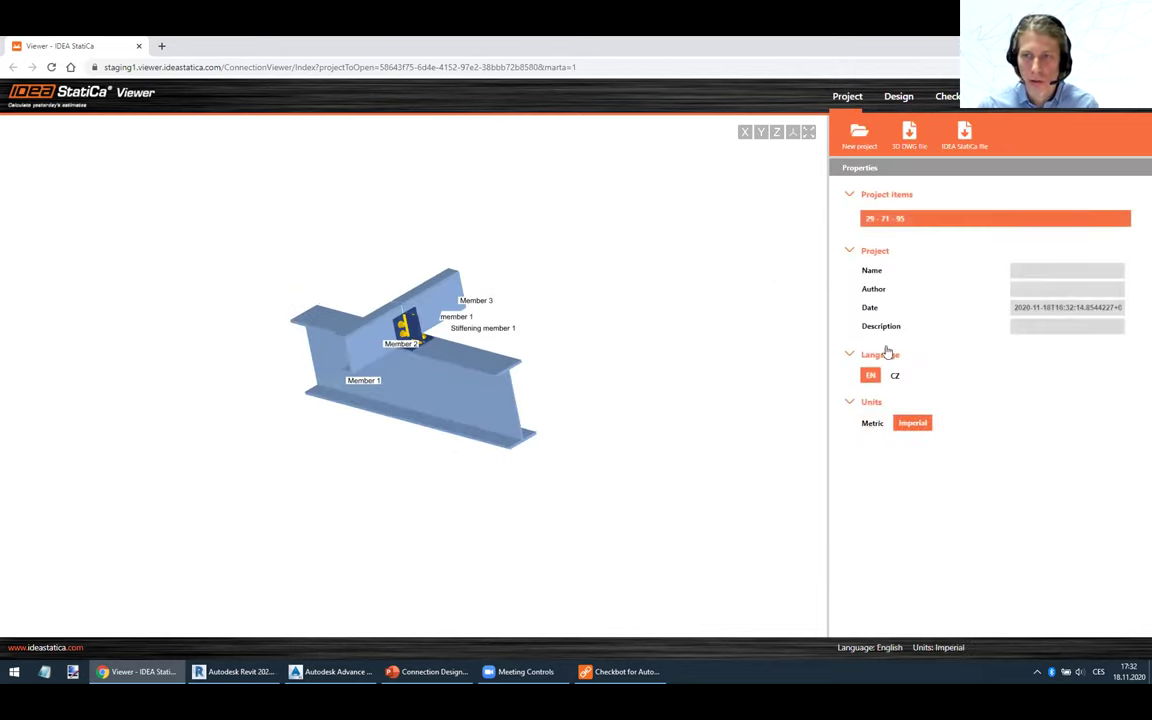
pyautogui.click(899, 97)
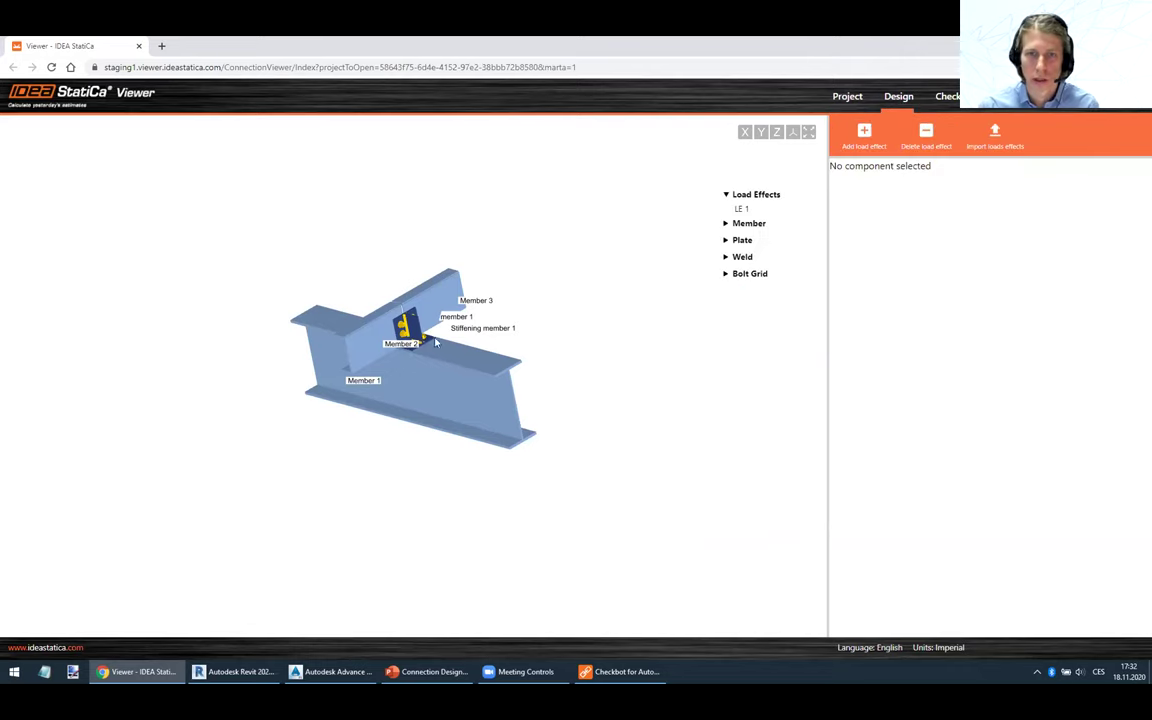
pyautogui.scroll(3, 434, 343)
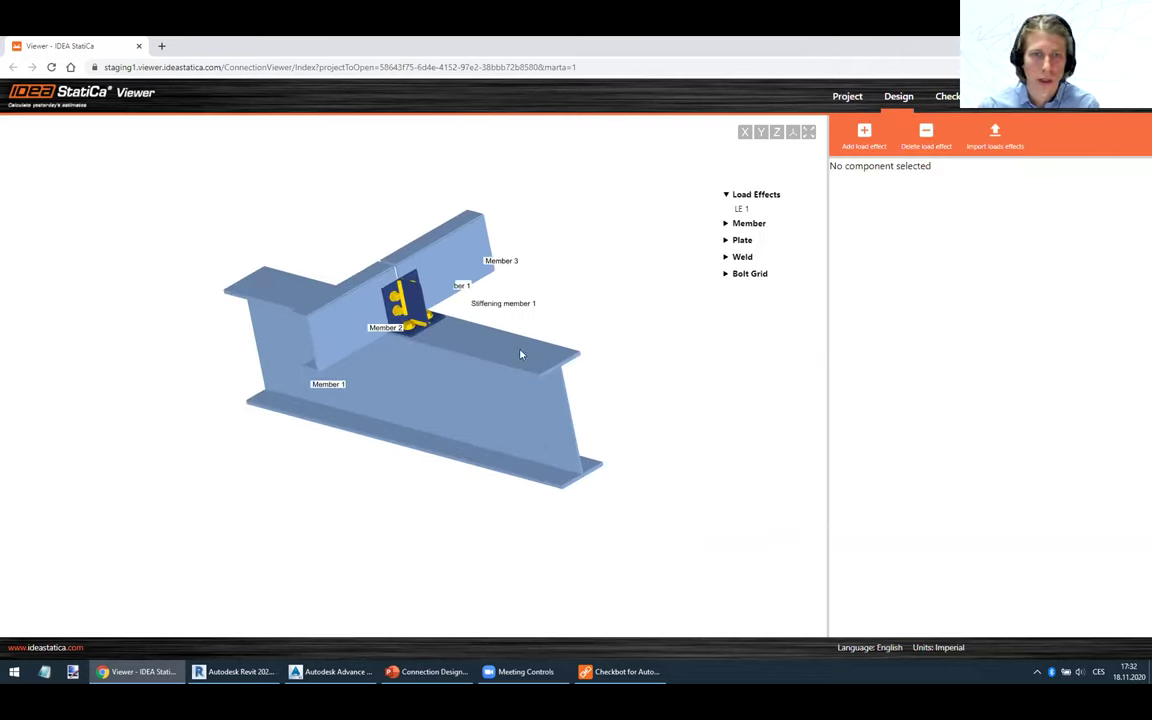
# Check the stiffening plate's properties and Member 2's LE 1 loads, then close the web viewer.
pyautogui.click(408, 300)
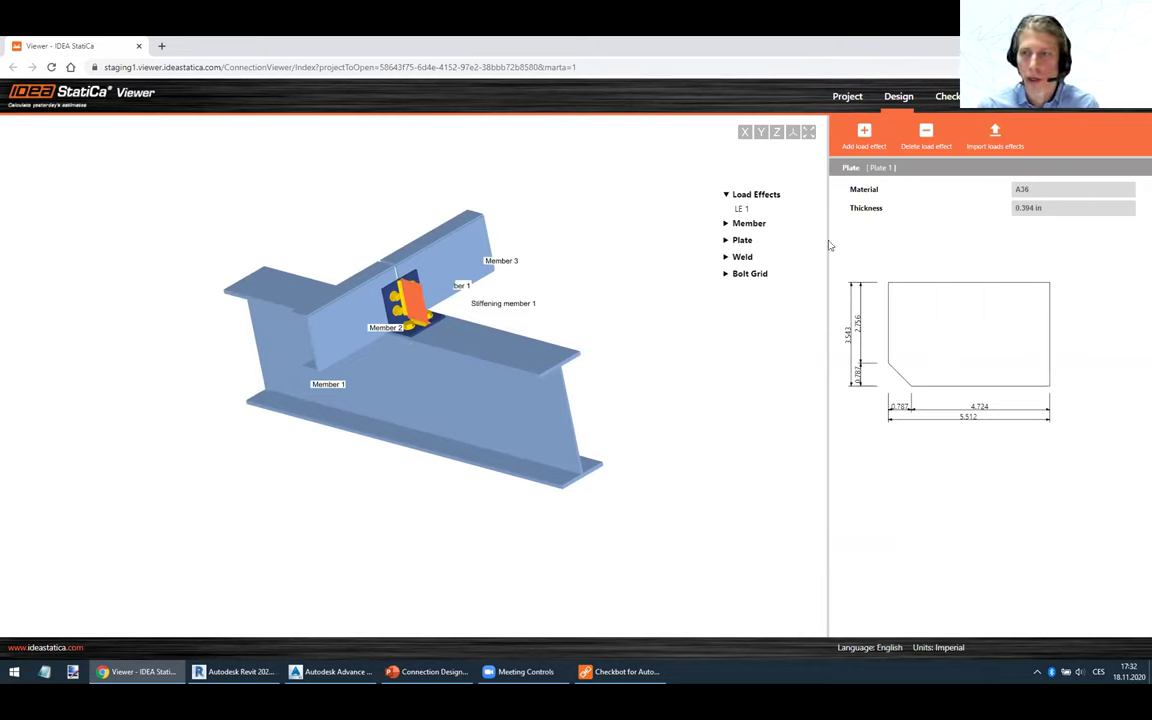
pyautogui.scroll(2, 382, 307)
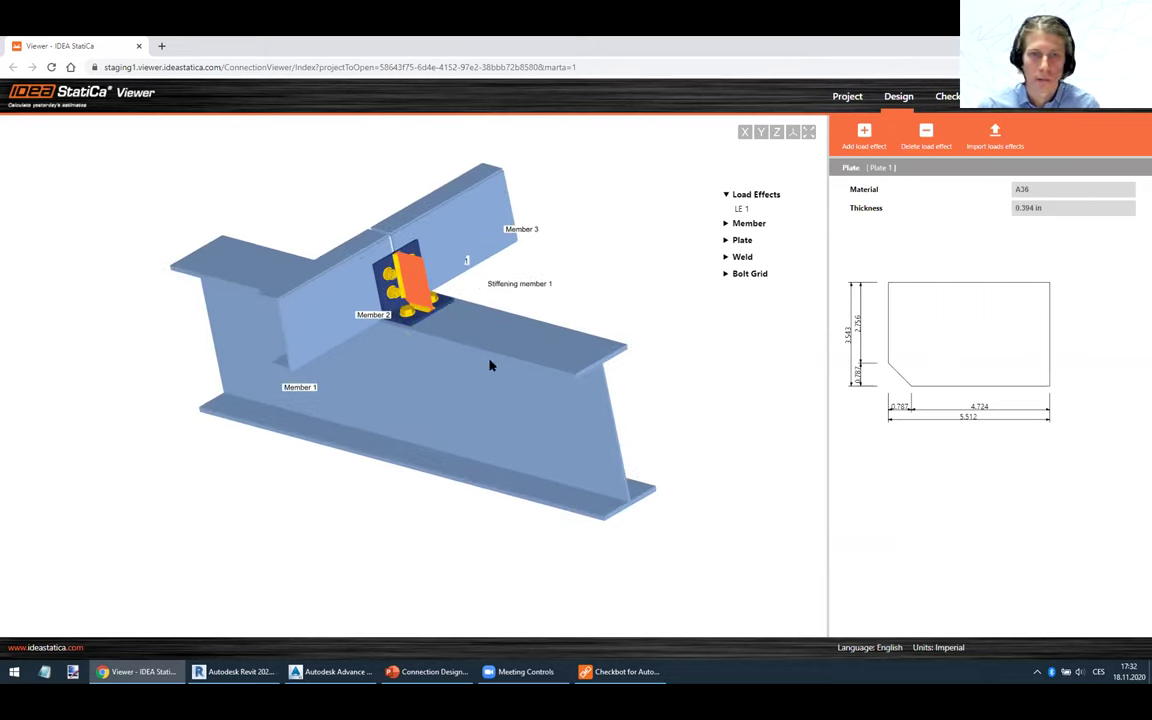
pyautogui.click(762, 209)
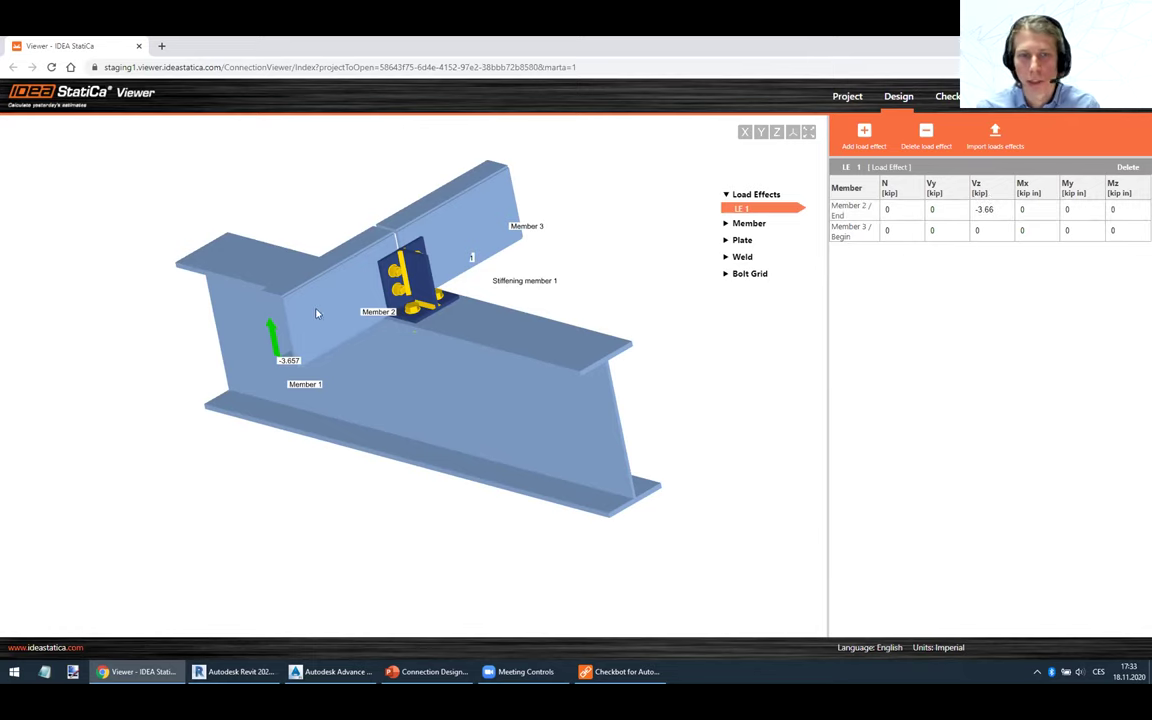
pyautogui.moveTo(333, 317); pyautogui.dragTo(351, 284, button='right')
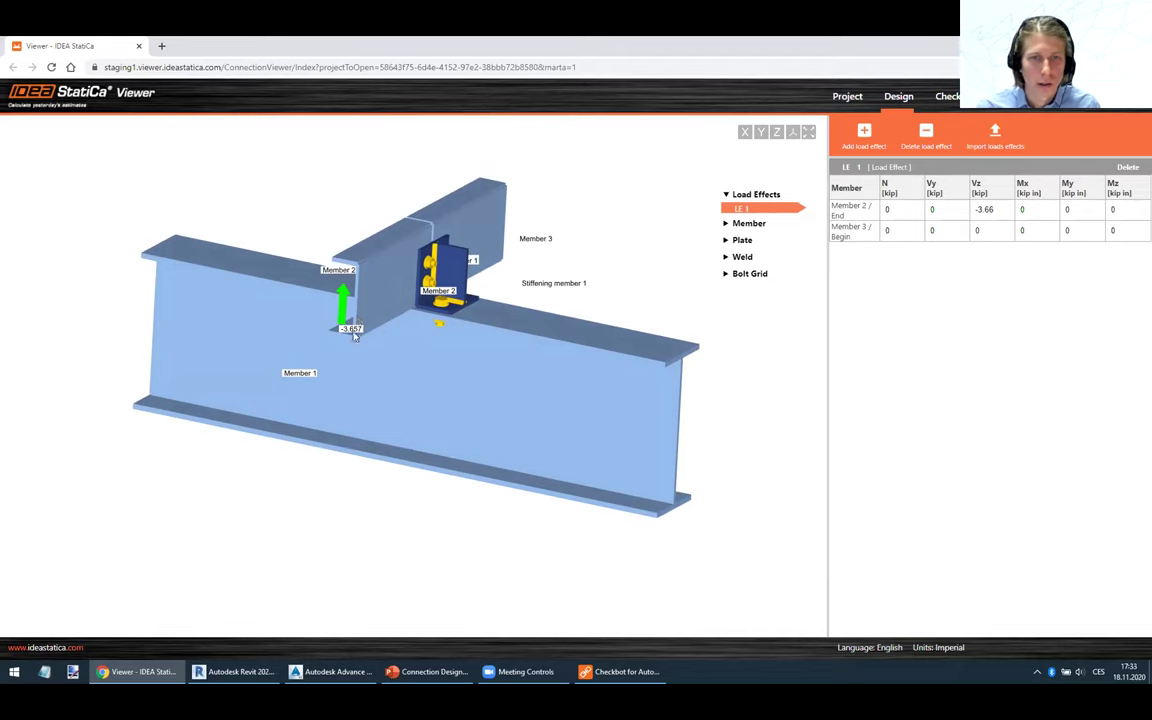
pyautogui.moveTo(331, 333); pyautogui.dragTo(507, 316, button='right')
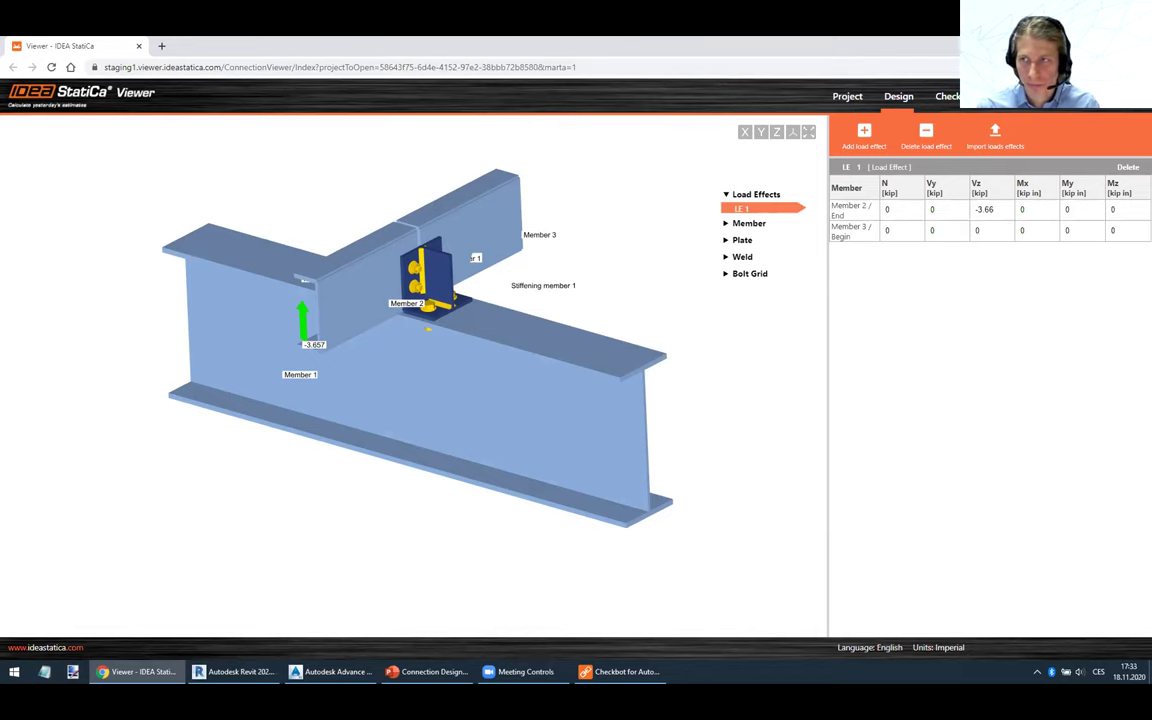
pyautogui.hotkey('ctrl', 'w')
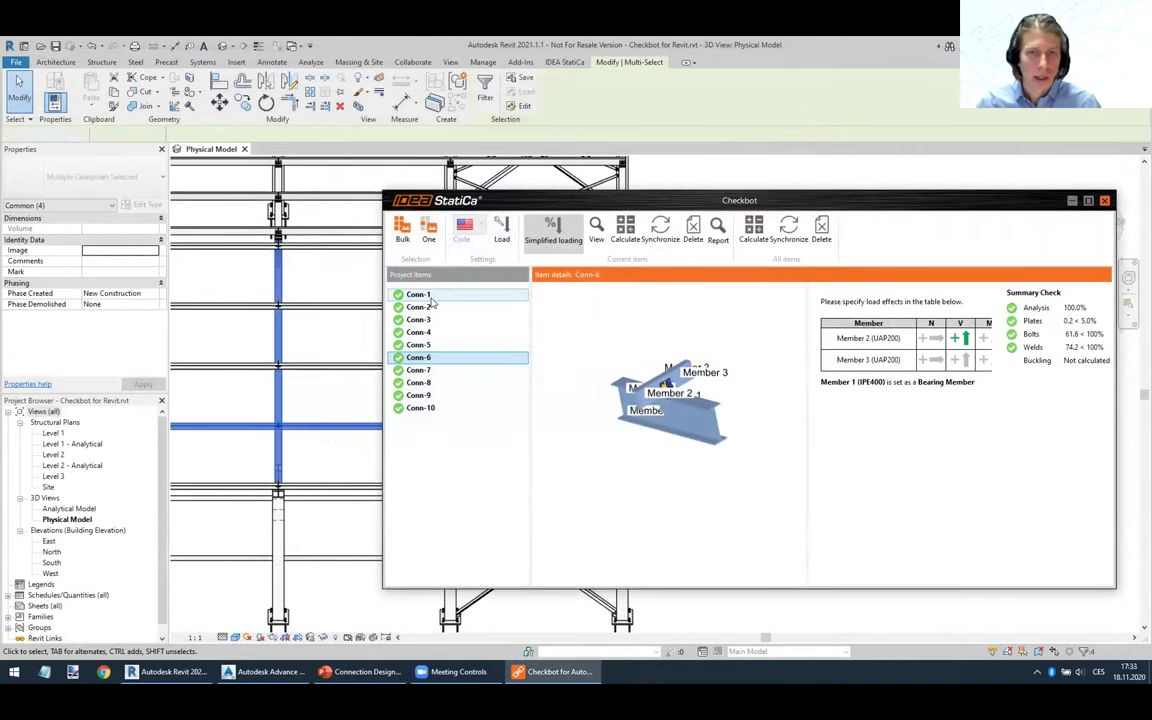
# Show Conn-1's passing check (bolts 18.0%, welds 11.4%) with the load table's M column visible.
pyautogui.click(431, 298)
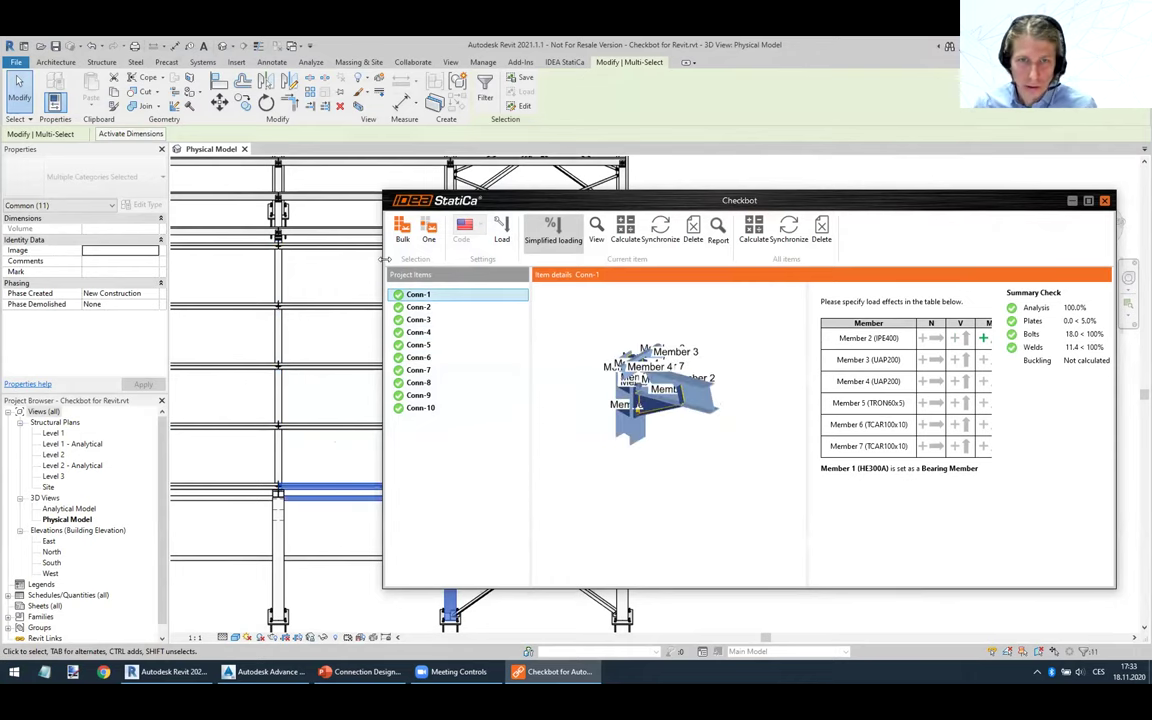
pyautogui.moveTo(384, 259); pyautogui.dragTo(488, 259)
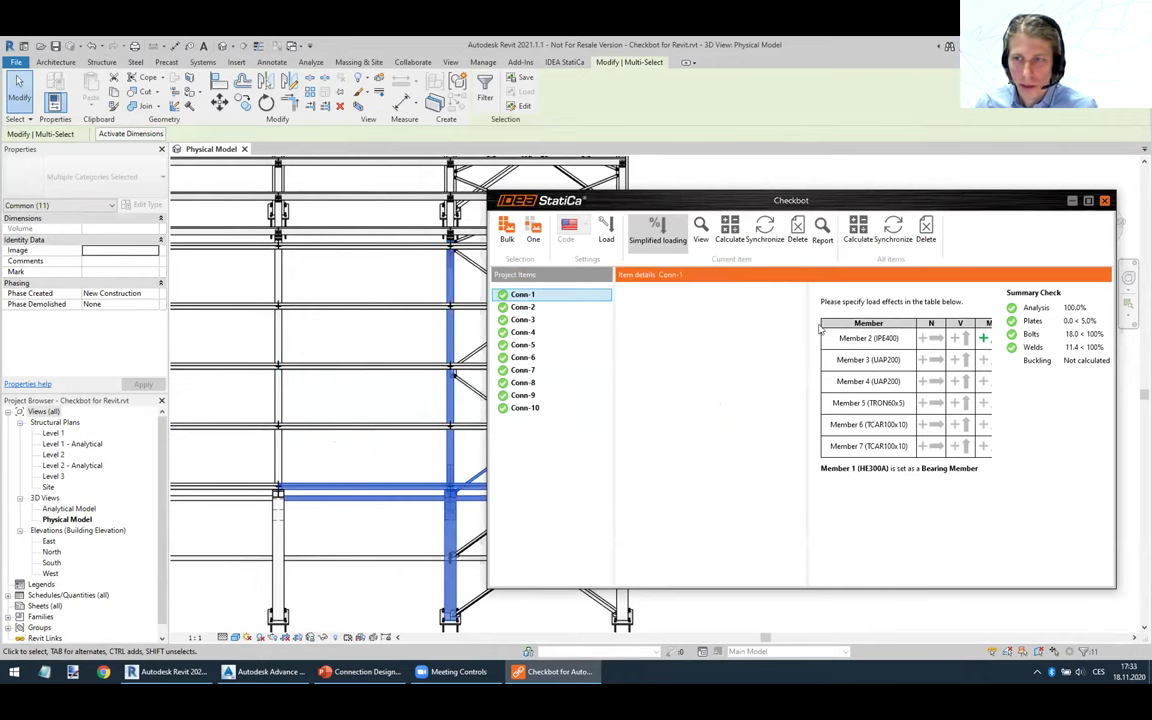
pyautogui.moveTo(806, 329); pyautogui.dragTo(775, 329)
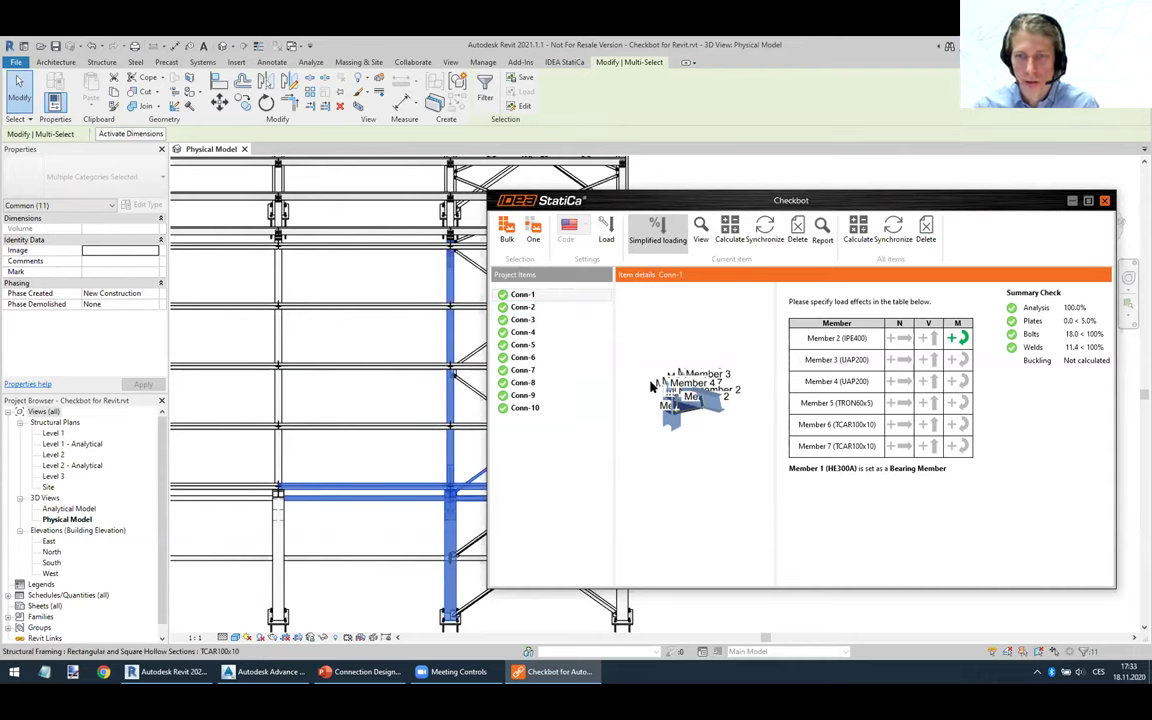
pyautogui.scroll(2, 651, 387)
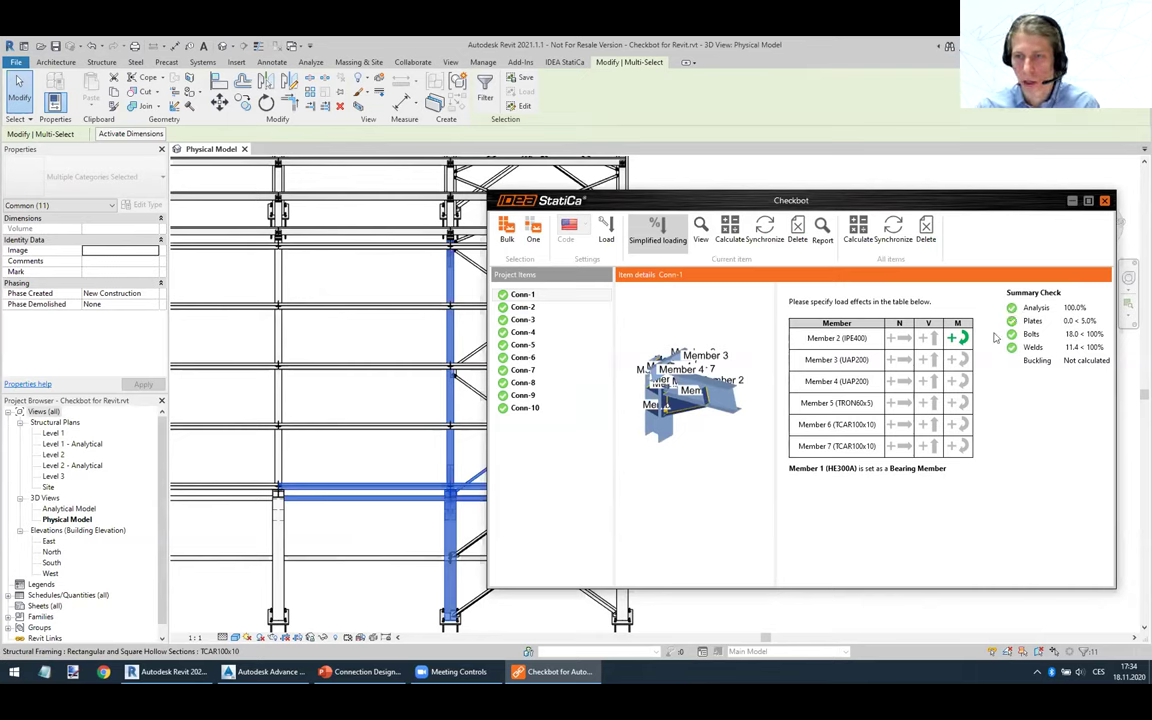
pyautogui.moveTo(716, 397); pyautogui.dragTo(740, 392, button='right')
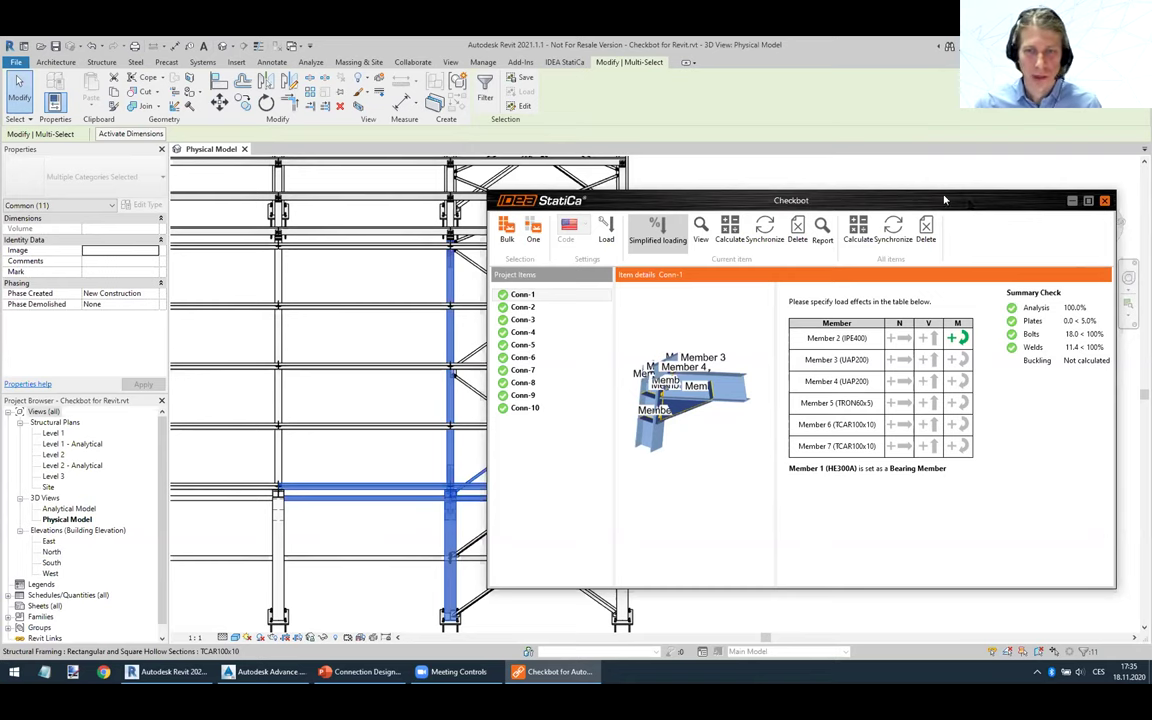
# Nudge the Checkbot window slightly left, still showing Conn-1's passing results.
pyautogui.moveTo(970, 203); pyautogui.dragTo(941, 199)
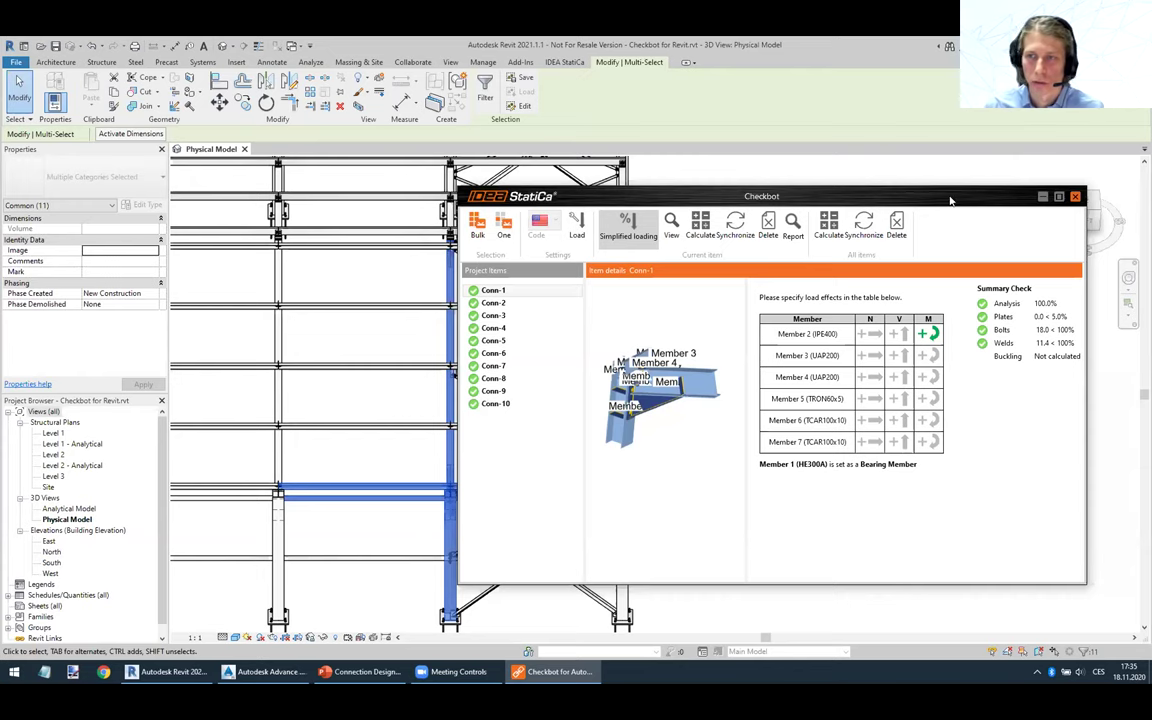
# Close Checkbot and switch to the PowerPoint deck on slide 32, 'Structrural engineer - benefits'.
pyautogui.click(1075, 196)
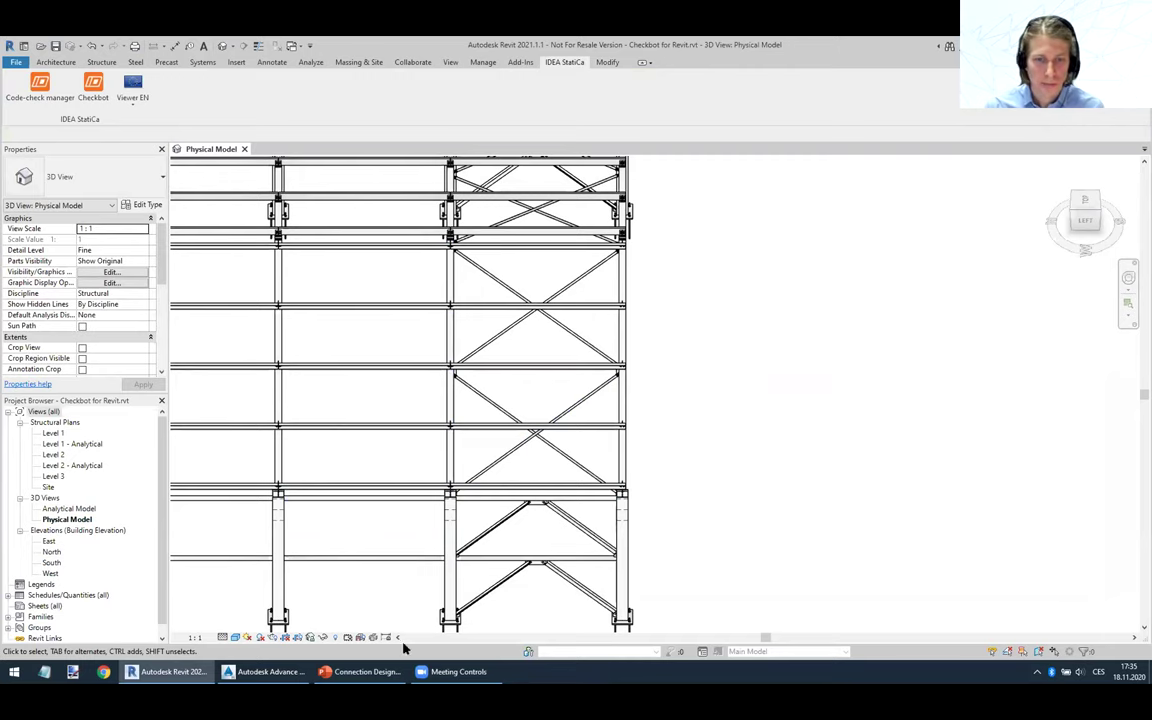
pyautogui.click(374, 675)
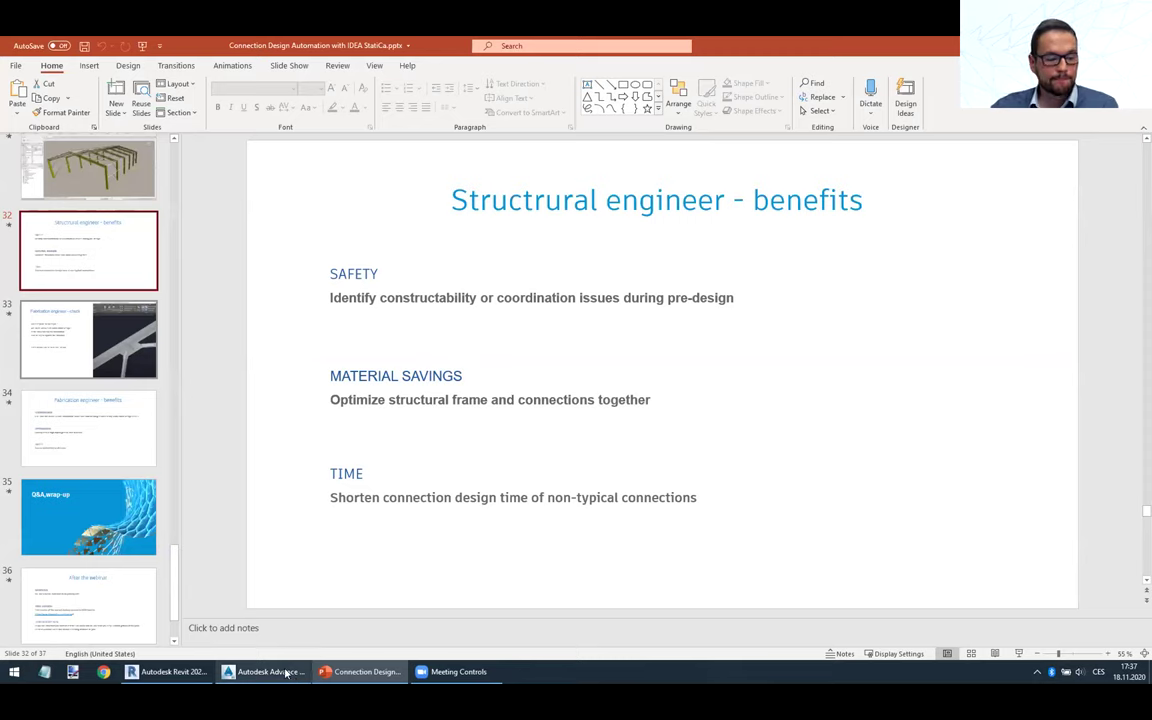
pyautogui.moveTo(285, 675)
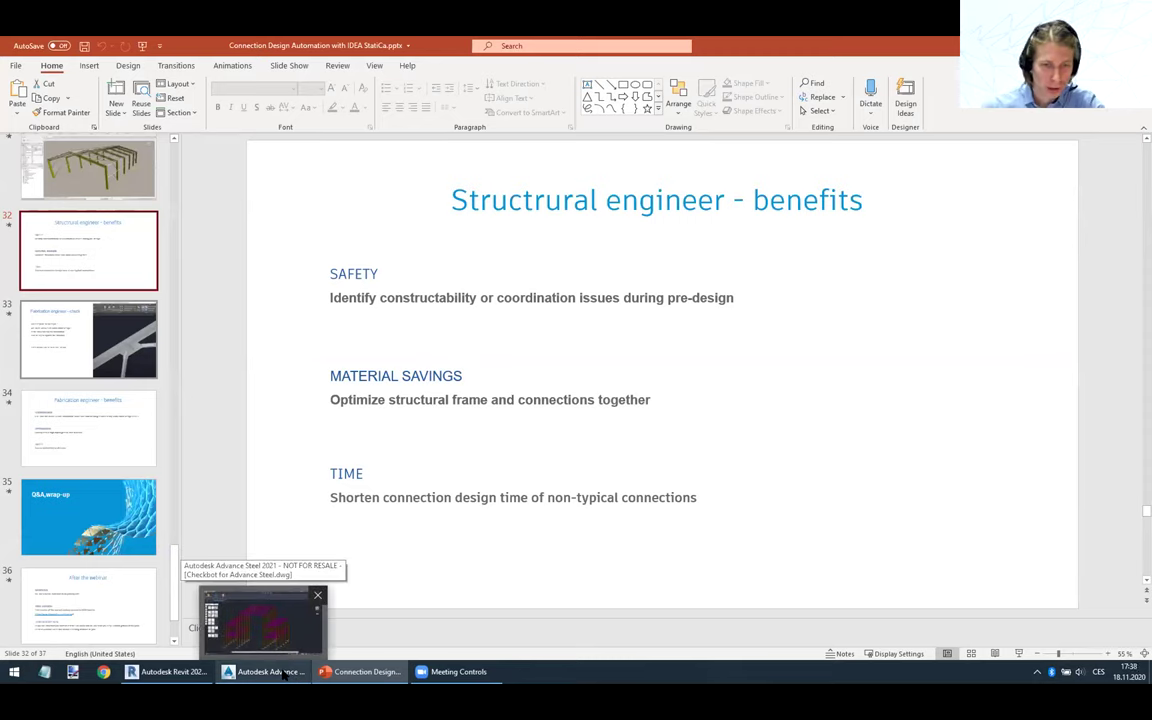
# Bring up the Advance Steel frame model, orbit around the lower front beam, and launch Checkbot.
pyautogui.click(285, 675)
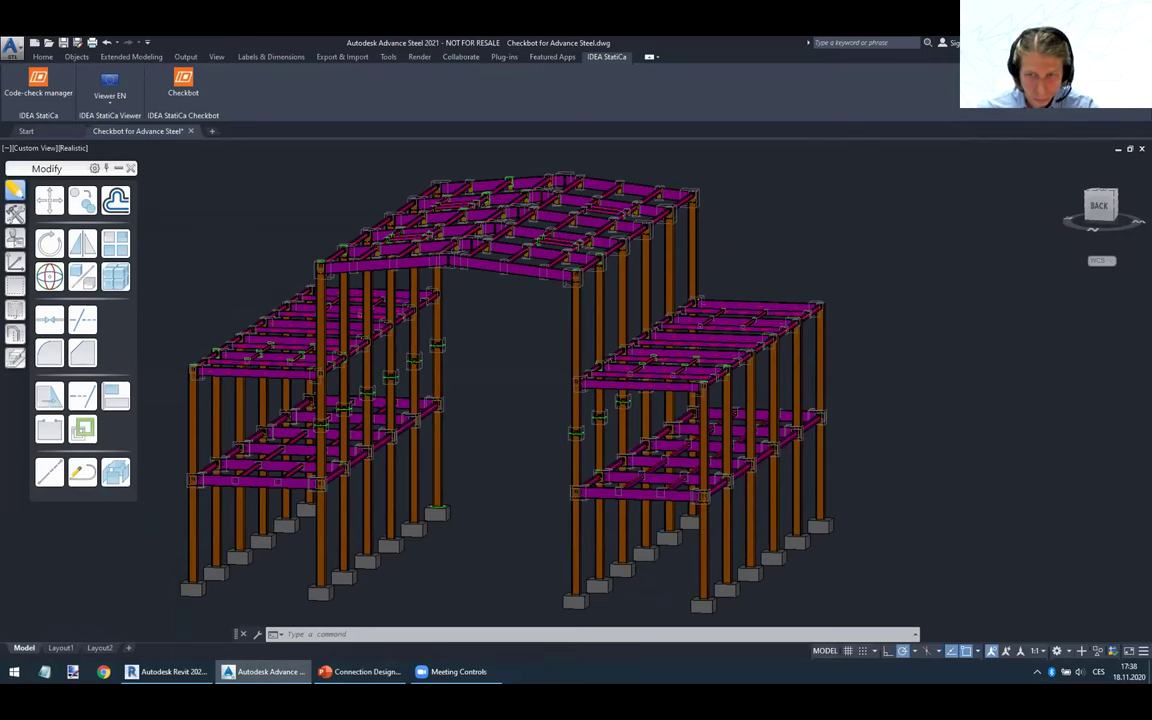
pyautogui.scroll(4, 588, 489)
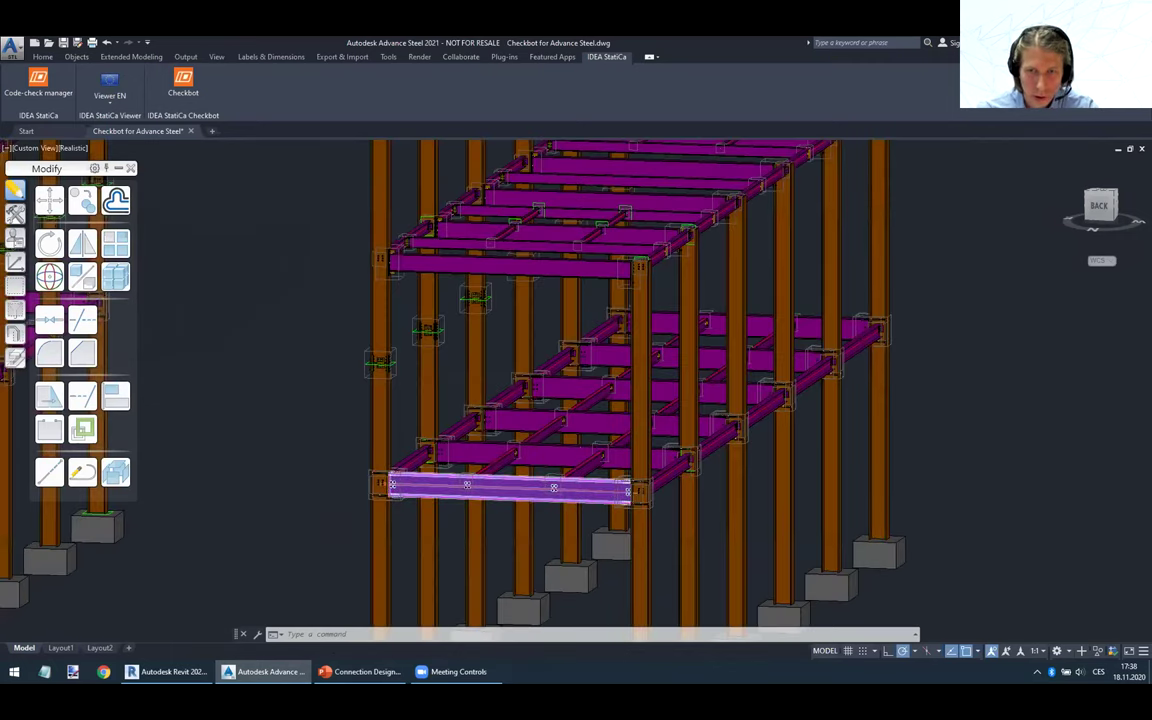
pyautogui.scroll(4, 600, 482)
pyautogui.keyDown('shift'); pyautogui.moveTo(615, 477); pyautogui.dragTo(321, 507, button='middle'); pyautogui.keyUp('shift')
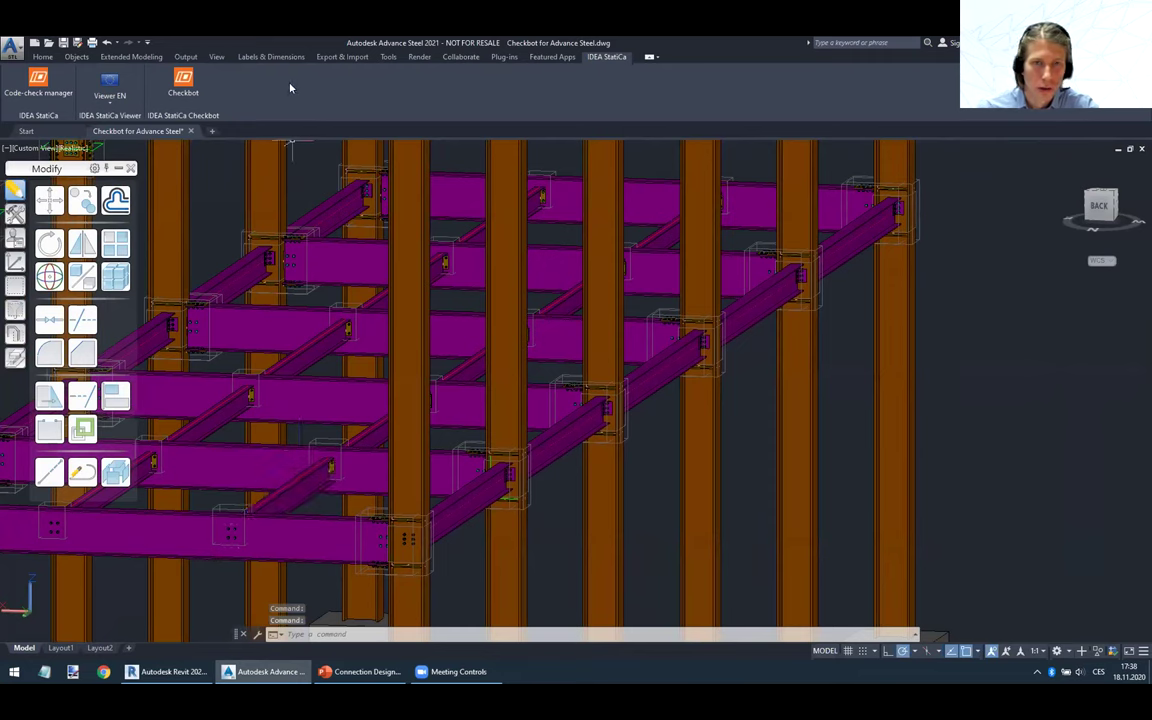
pyautogui.click(185, 84)
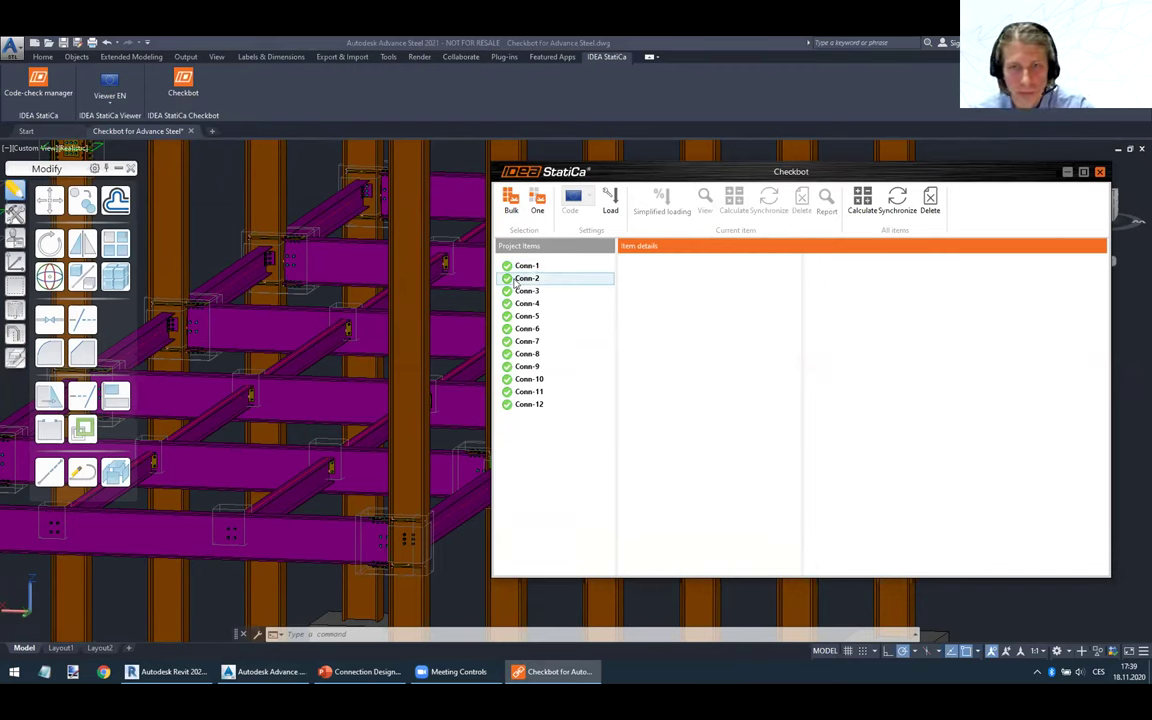
# Select Conn-7 to view its IPE220/IPE270 shear loads and passing summary check.
pyautogui.click(540, 341)
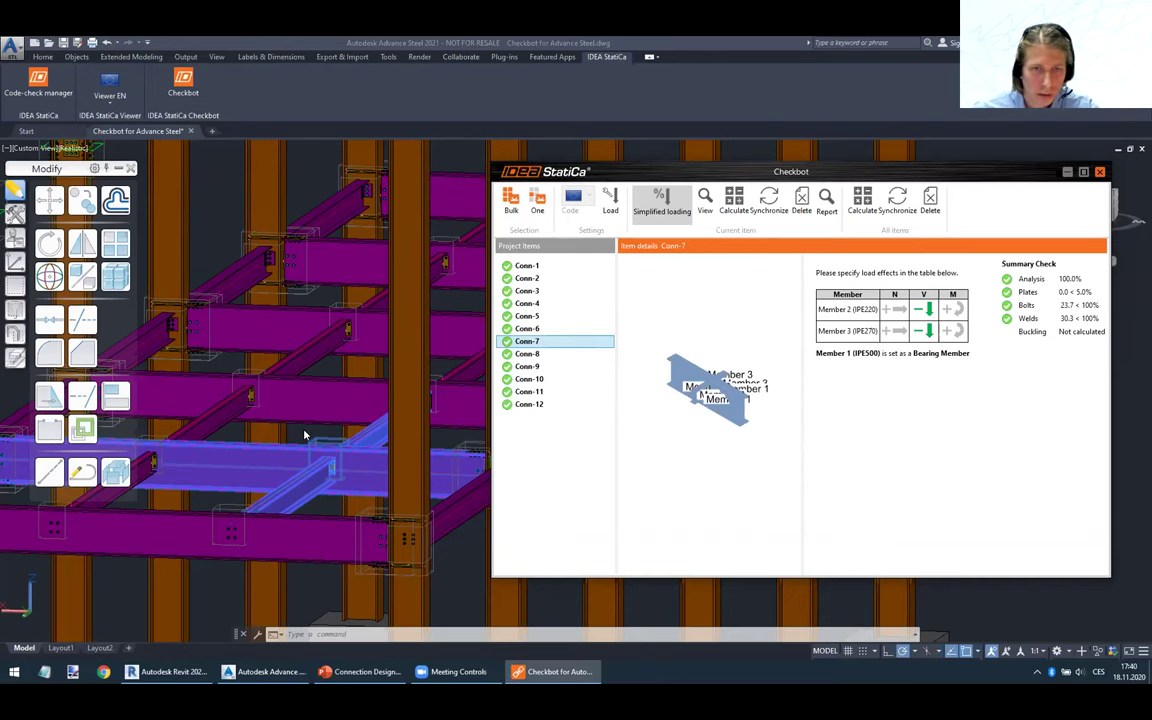
# Open the joint properties of the 'Master mid right' double side end plate connection.
pyautogui.click(304, 435)
pyautogui.scroll(3, 304, 435)
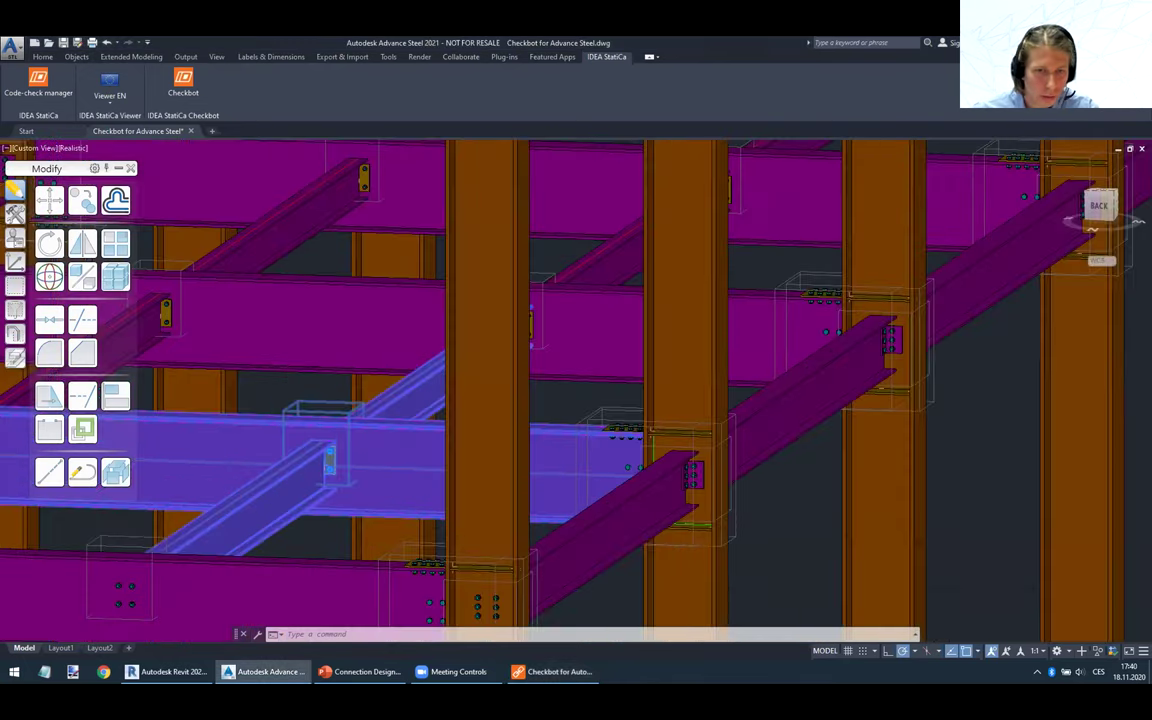
pyautogui.scroll(6, 329, 466)
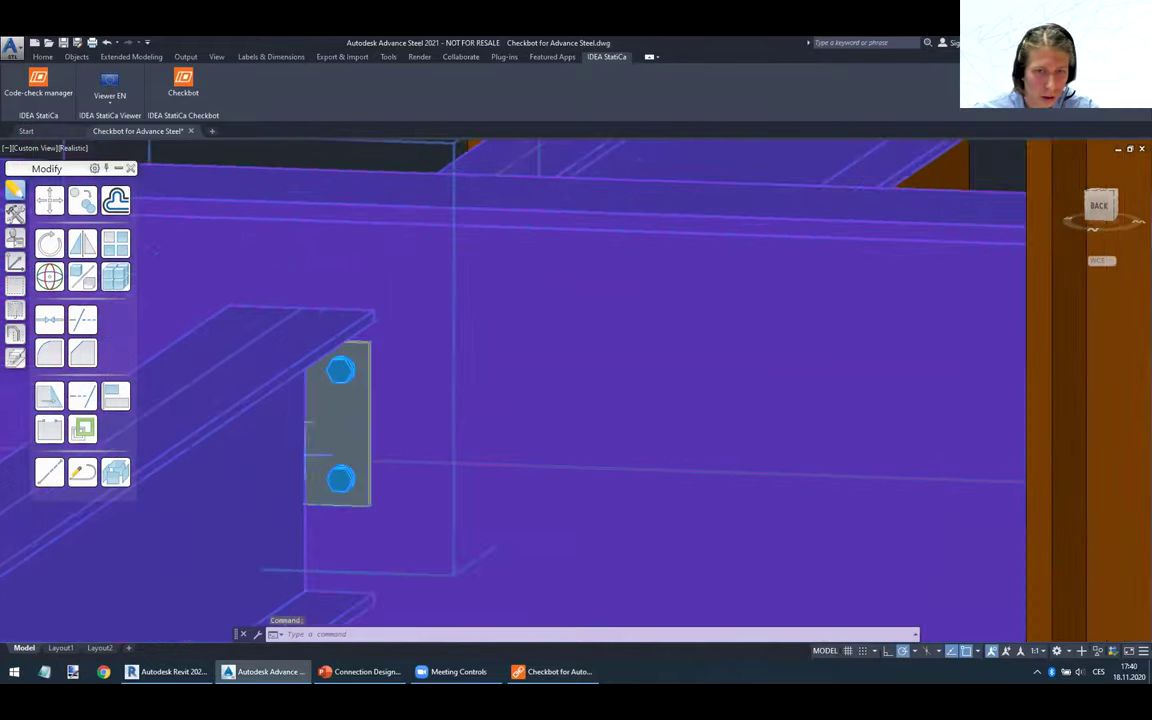
pyautogui.scroll(2, 345, 458)
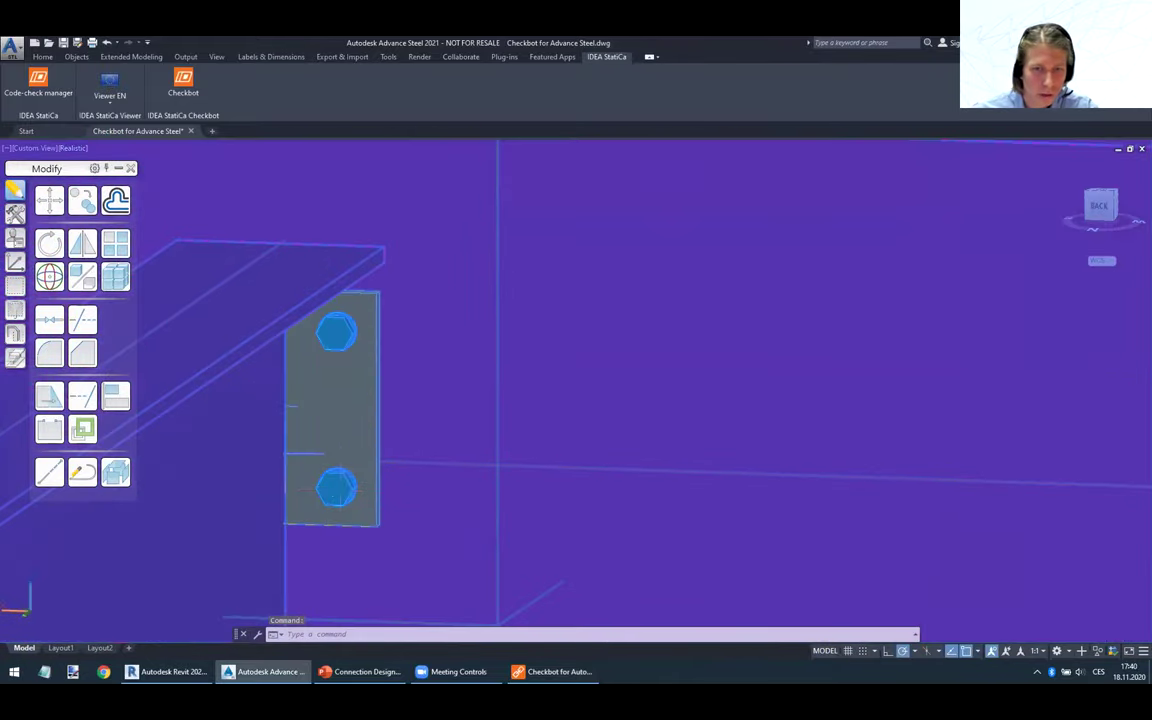
pyautogui.rightClick(341, 497)
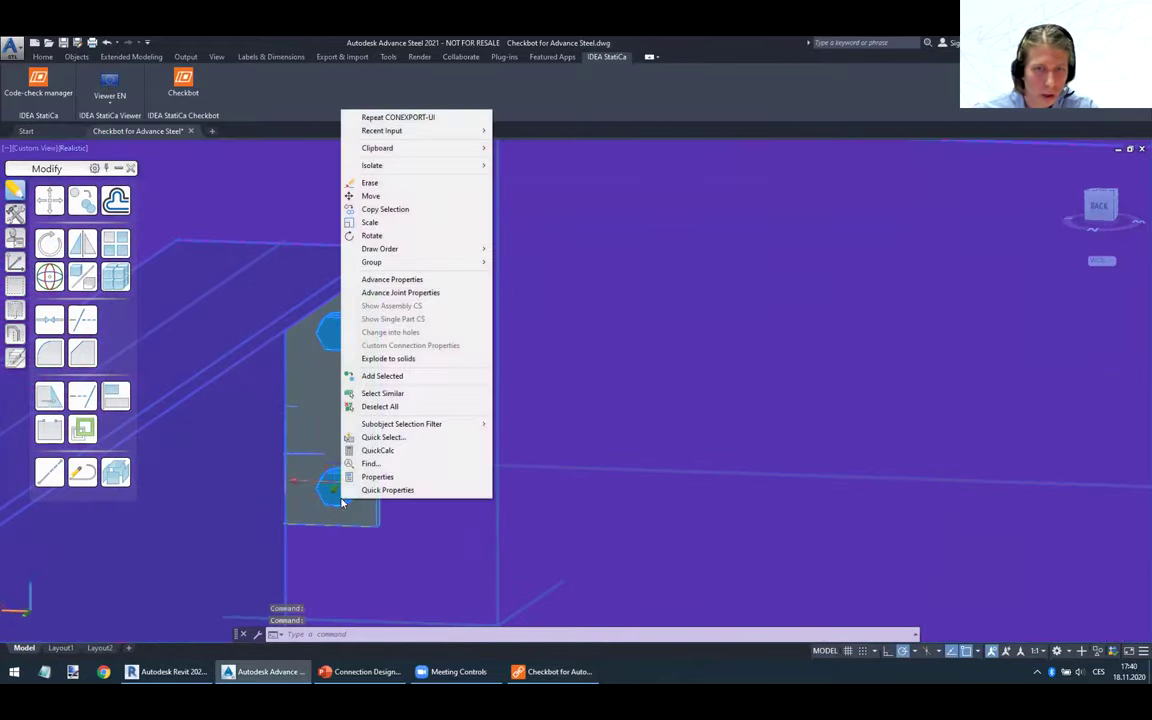
pyautogui.click(400, 292)
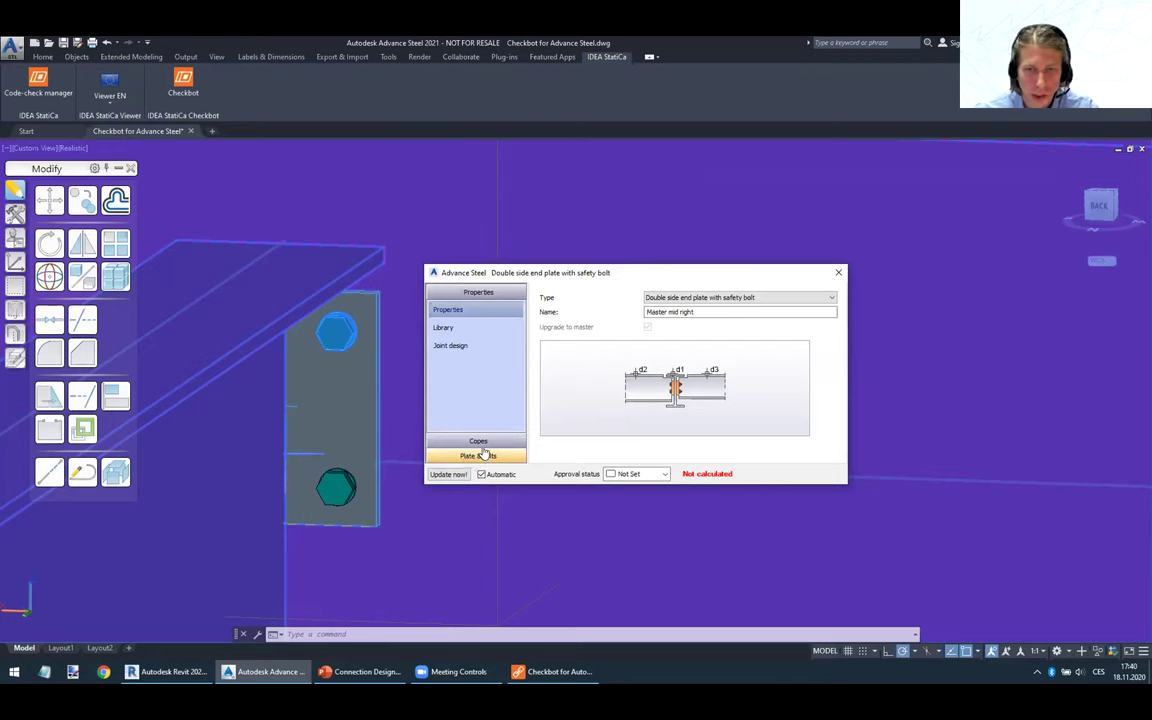
# Set the end plate thickness to 6 and bolt diameter to 16.00 mm, then update the joint.
pyautogui.click(477, 456)
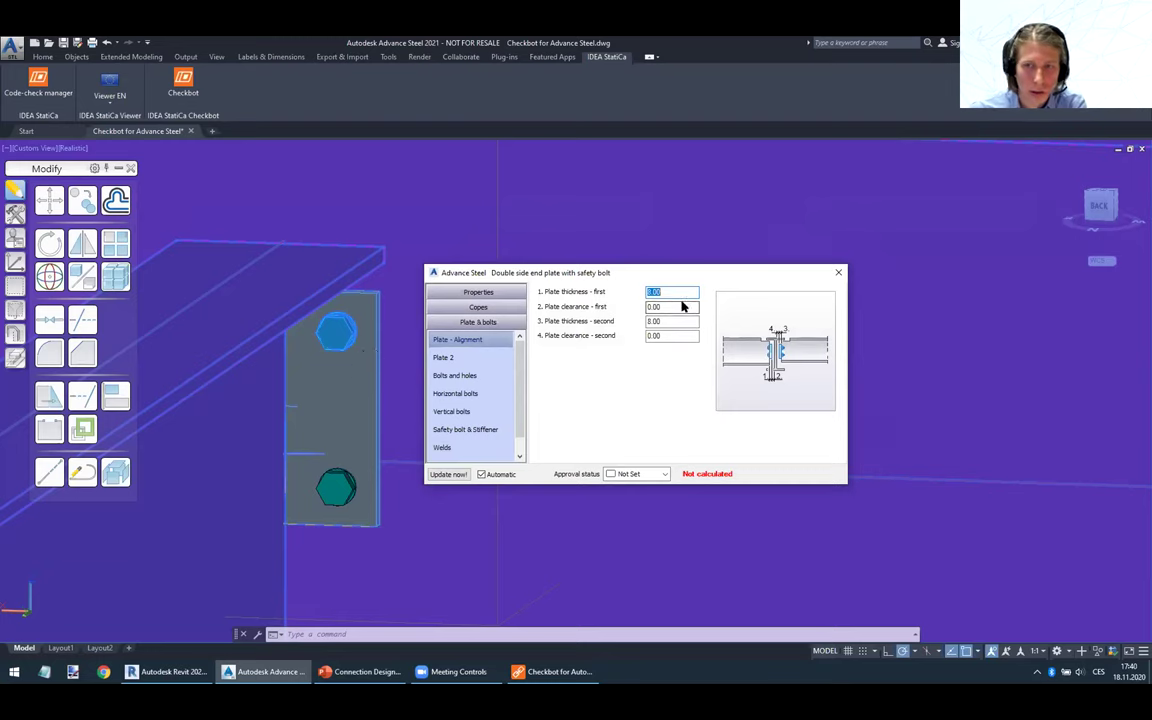
pyautogui.write('6')
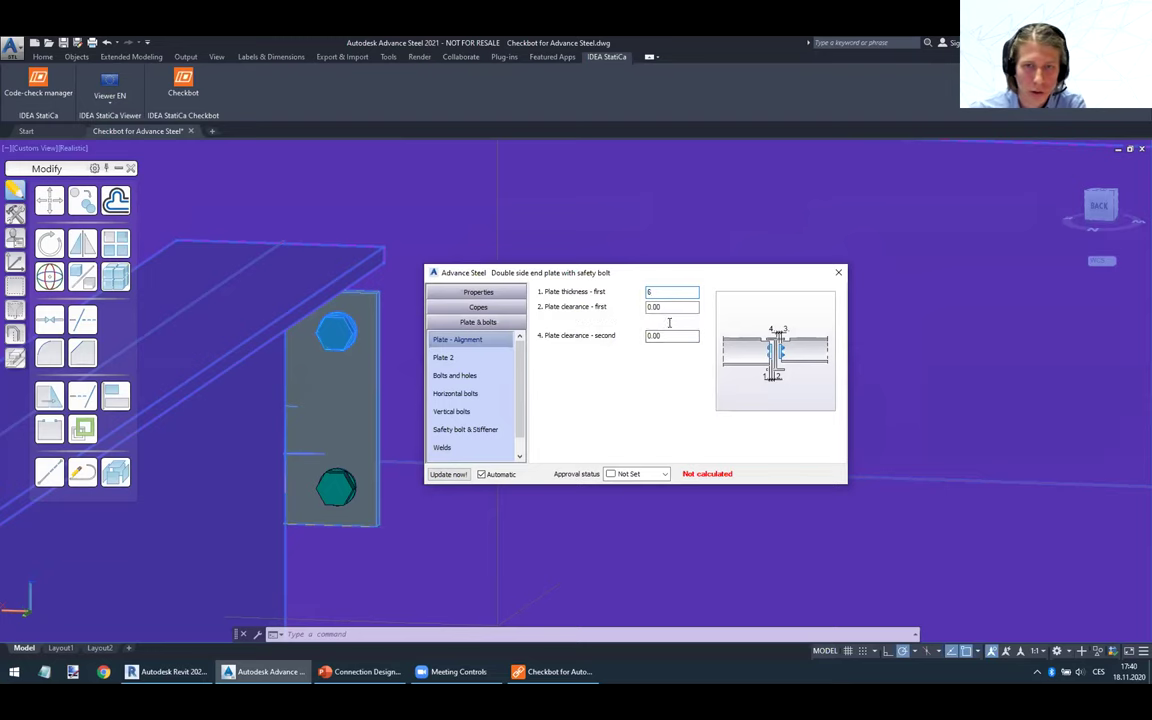
pyautogui.press('Tab')
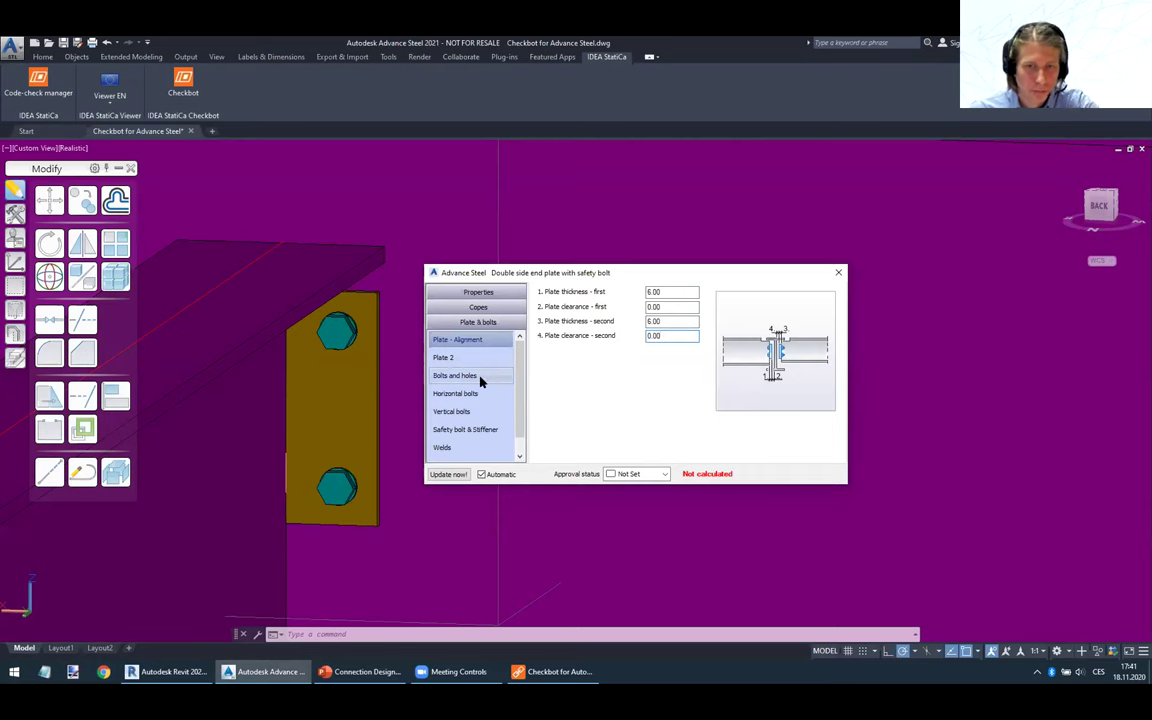
pyautogui.click(472, 377)
pyautogui.click(676, 292)
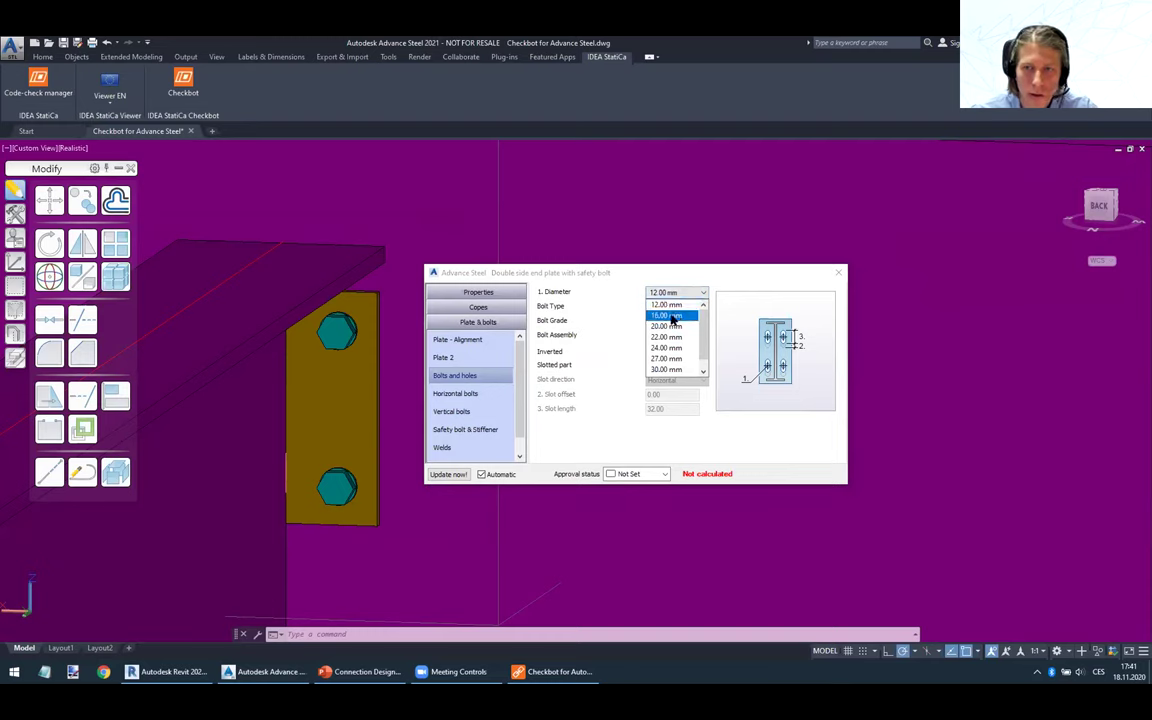
pyautogui.click(672, 318)
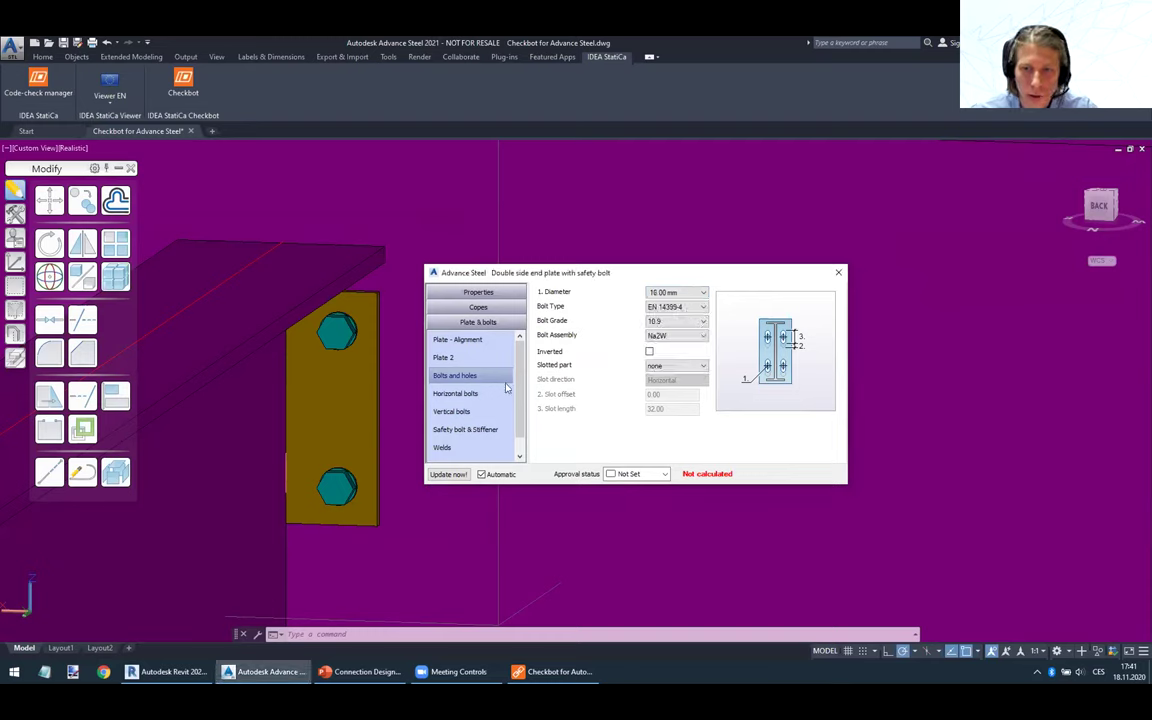
pyautogui.click(448, 475)
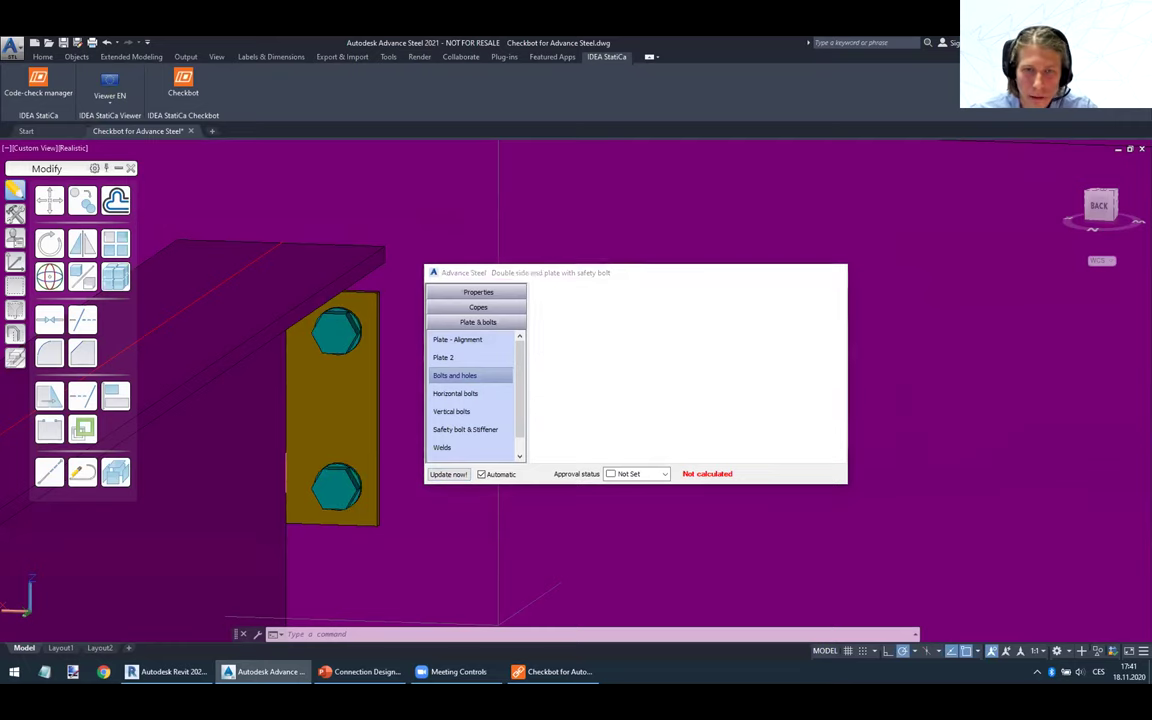
# Synchronize all Checkbot connections with the modified Advance Steel joints and inspect the Conn-7 preview.
pyautogui.scroll(-5, 352, 330)
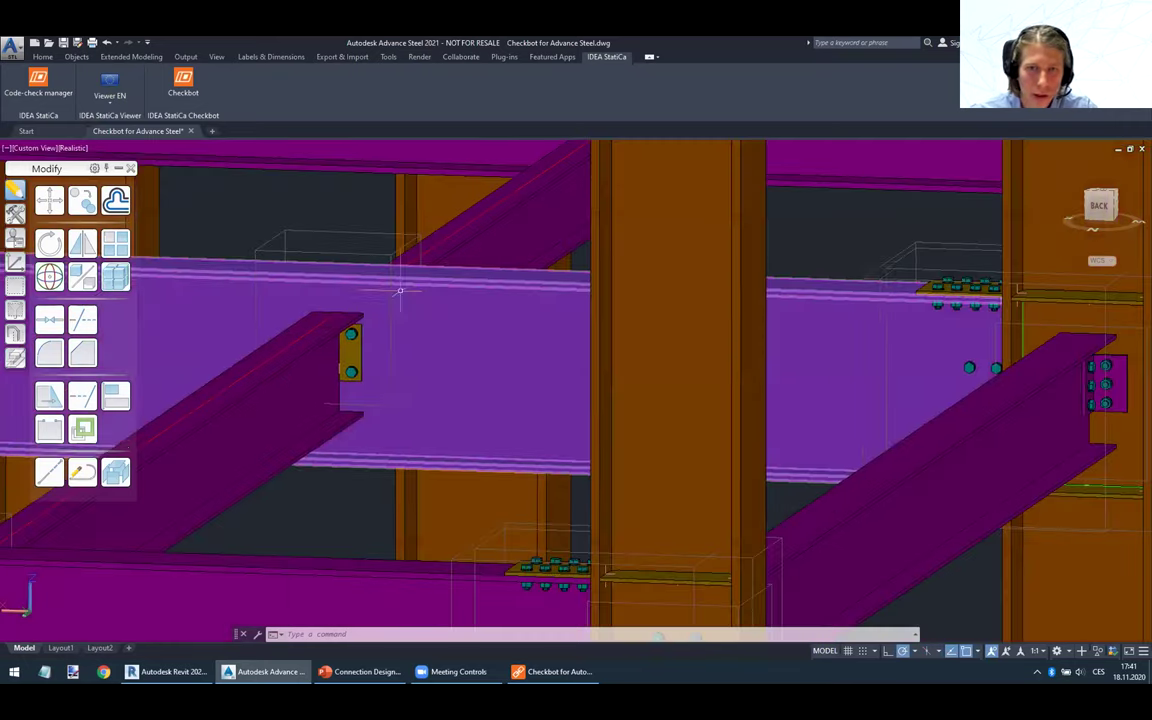
pyautogui.moveTo(411, 283); pyautogui.dragTo(454, 368, button='middle')
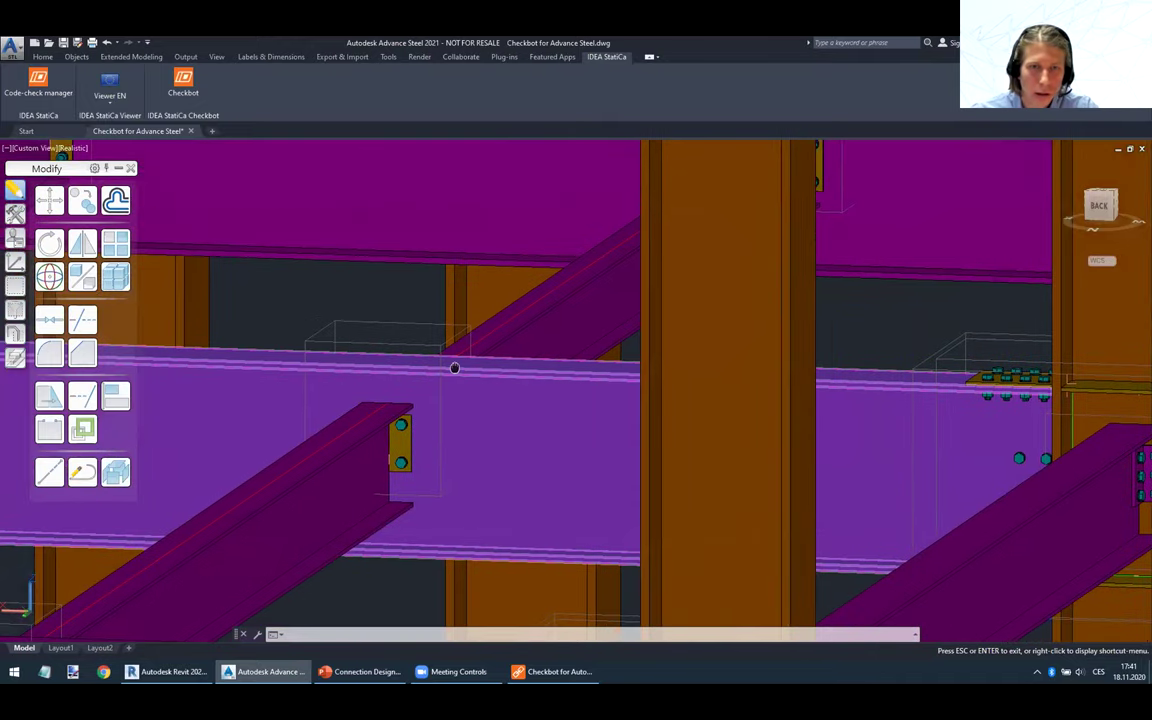
pyautogui.scroll(-2, 454, 368)
pyautogui.press('Escape')
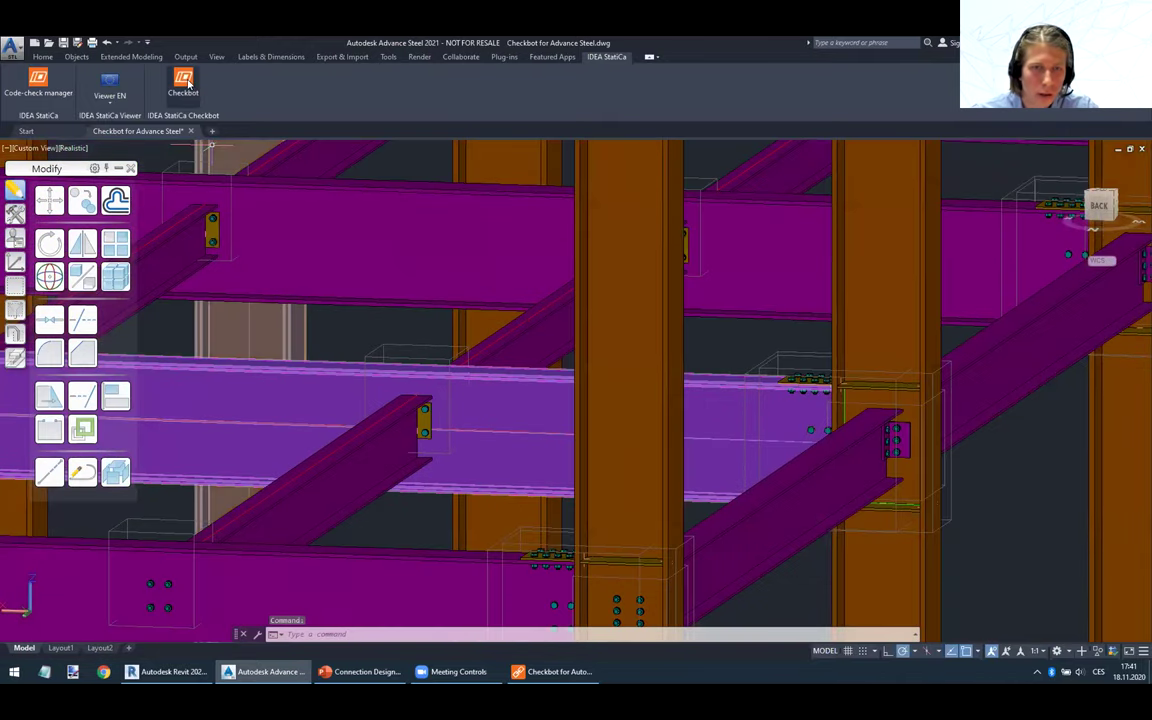
pyautogui.click(550, 671)
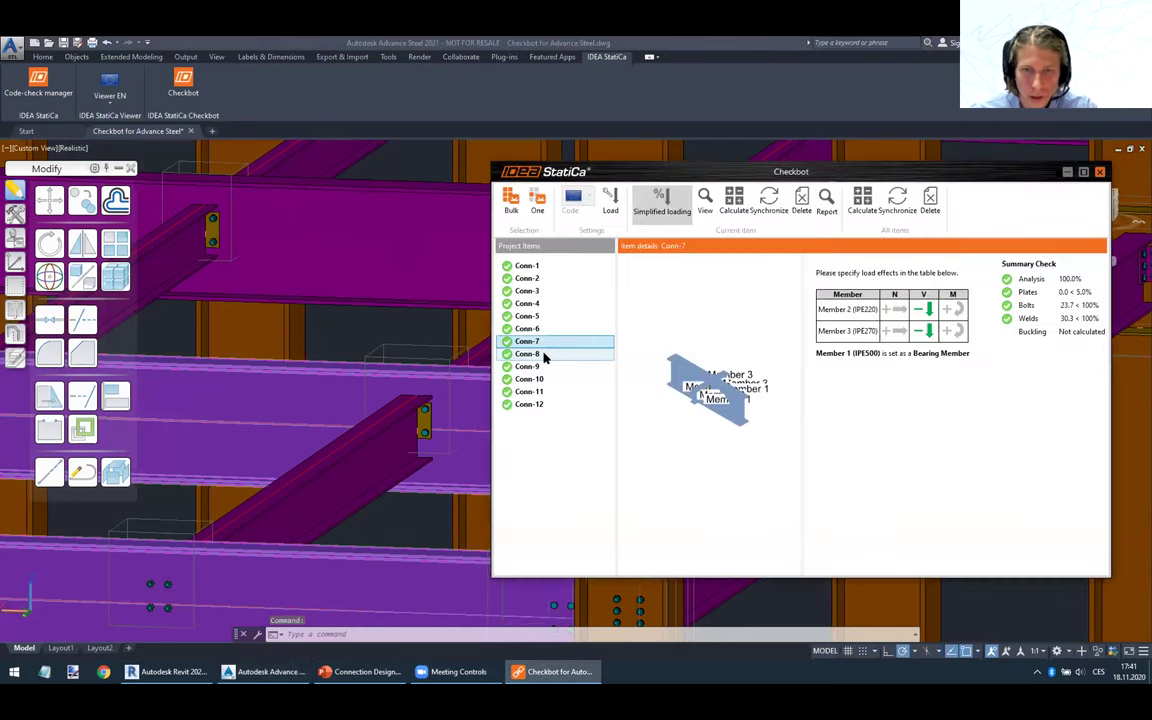
pyautogui.click(898, 200)
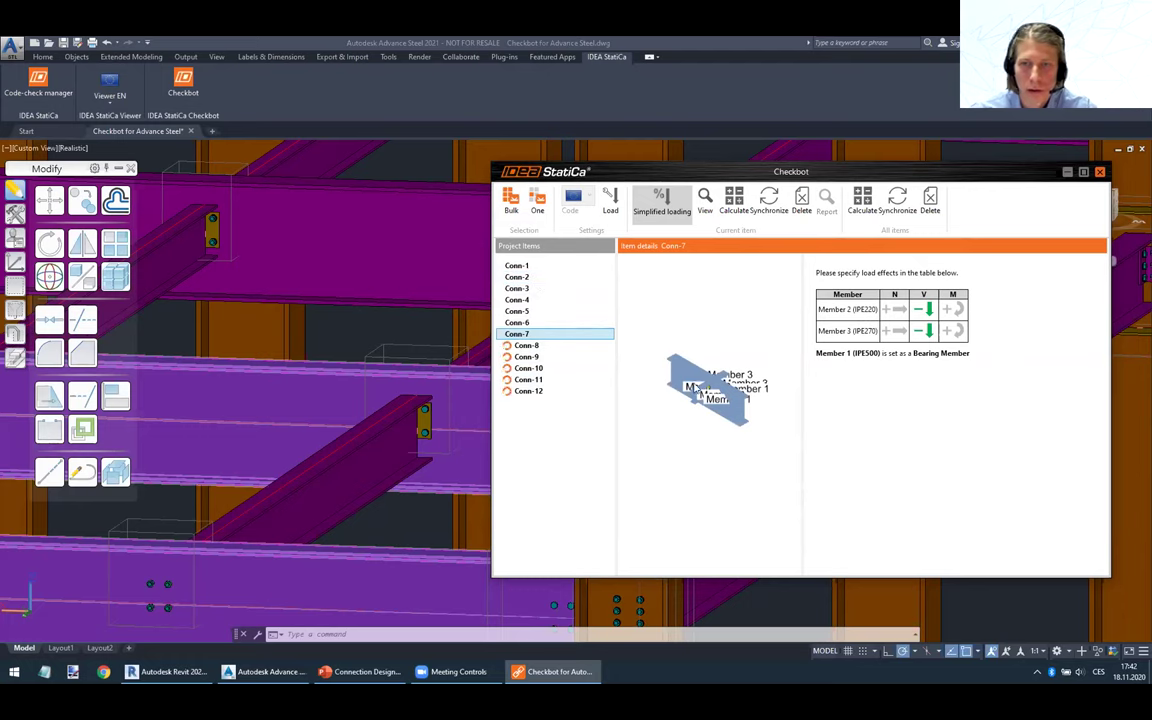
pyautogui.moveTo(690, 385)
pyautogui.mouseDown(button='right')
pyautogui.moveTo(718, 374)
pyautogui.moveTo(703, 396)
pyautogui.moveTo(709, 378)
pyautogui.mouseUp(button='right')
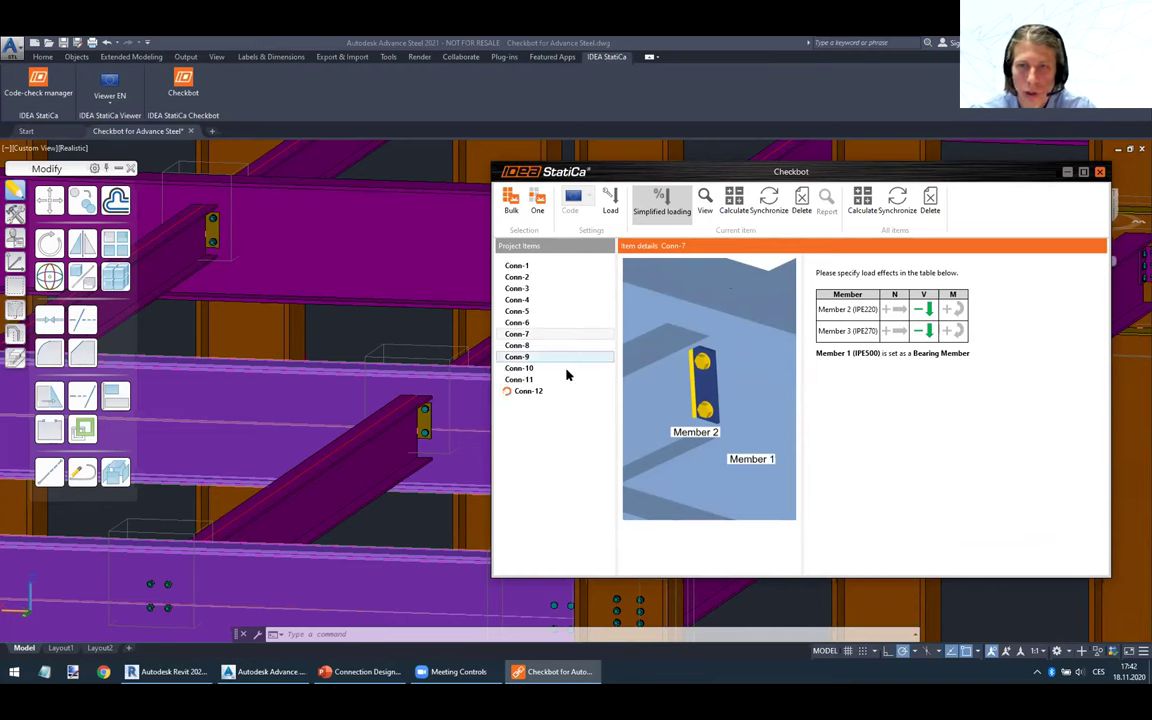
# Recalculate all connections, then open the passing Conn-7 in the IDEA StatiCa Viewer.
pyautogui.click(520, 322)
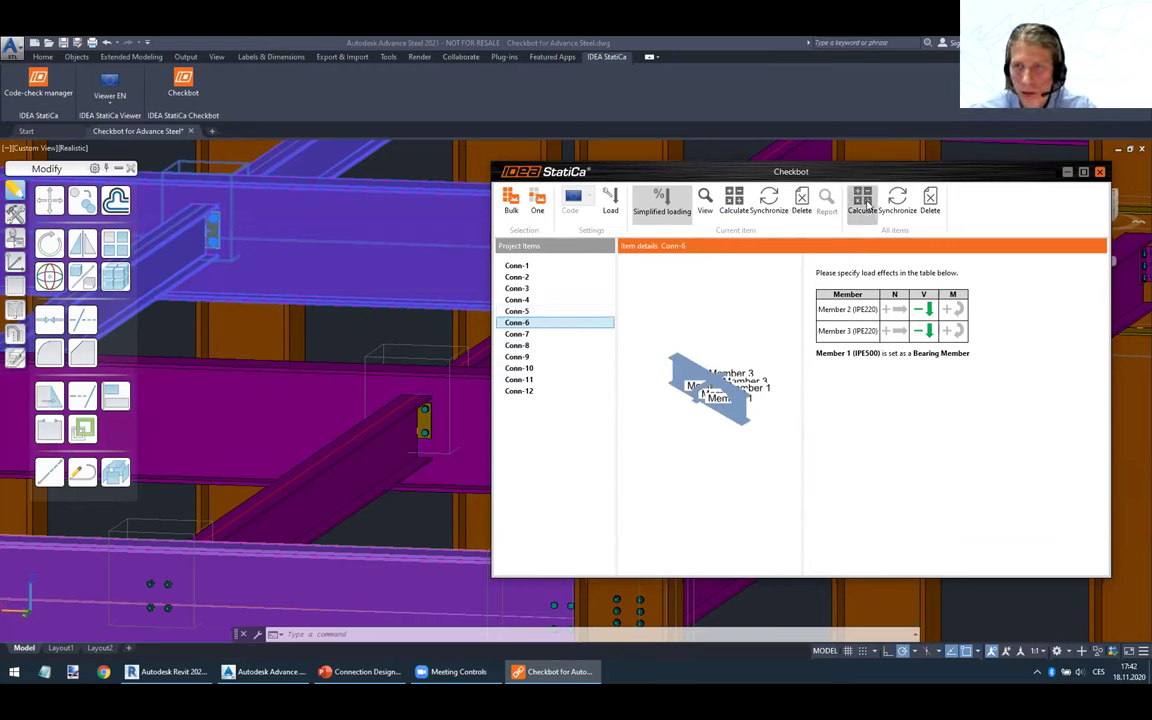
pyautogui.click(864, 203)
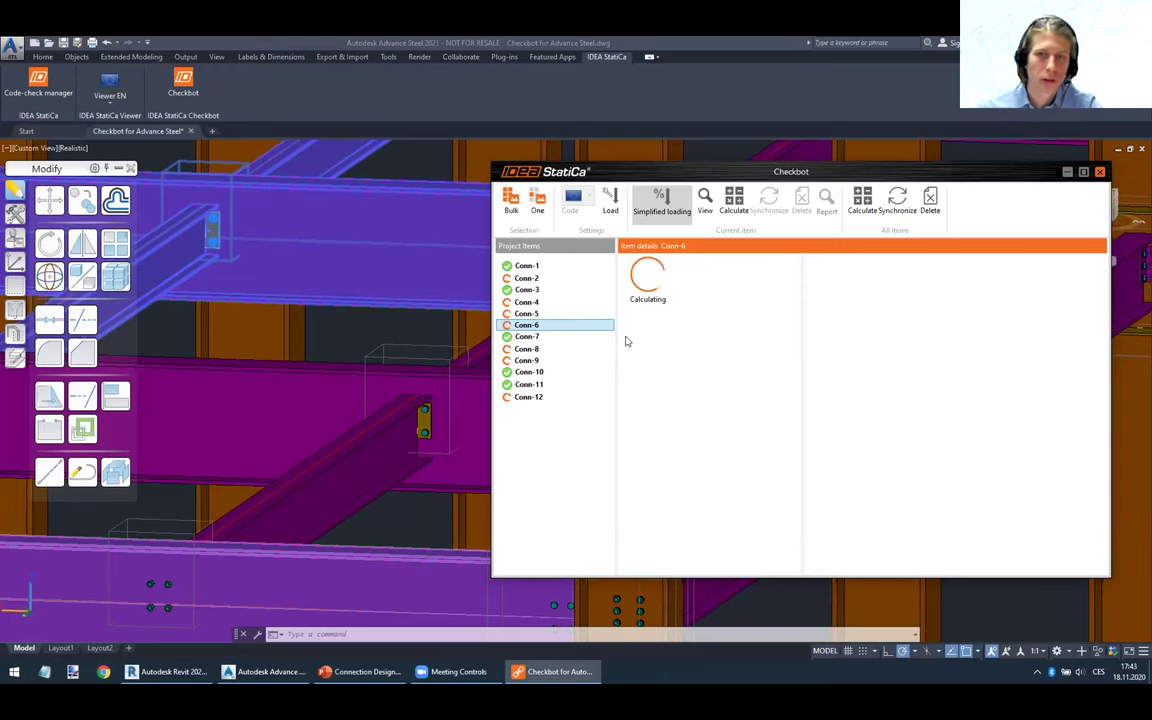
pyautogui.click(529, 341)
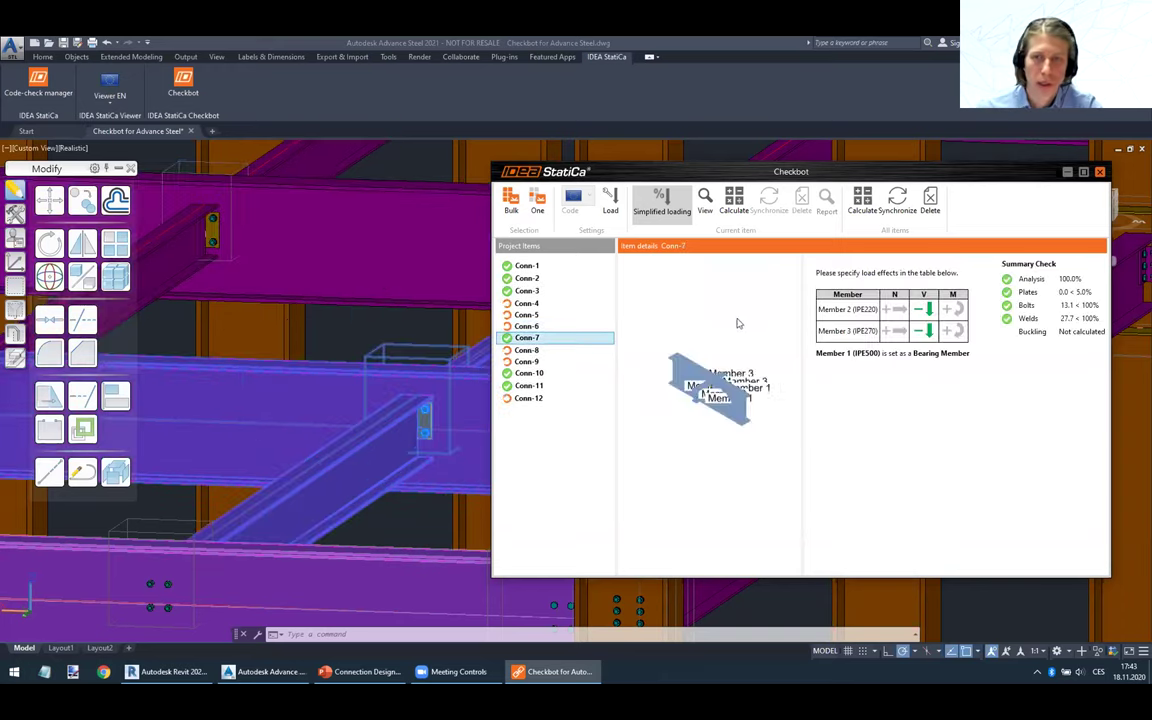
pyautogui.click(706, 202)
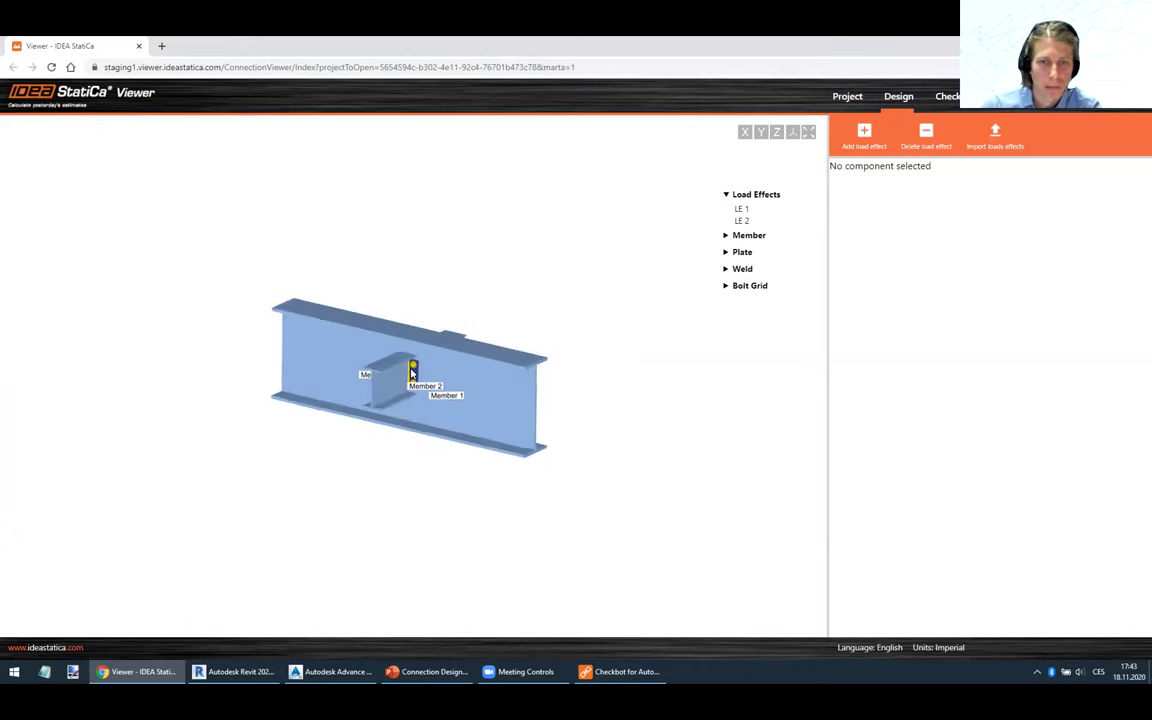
# Inspect the end plate's properties (6 mm, S 235) in the viewer.
pyautogui.scroll(5, 411, 370)
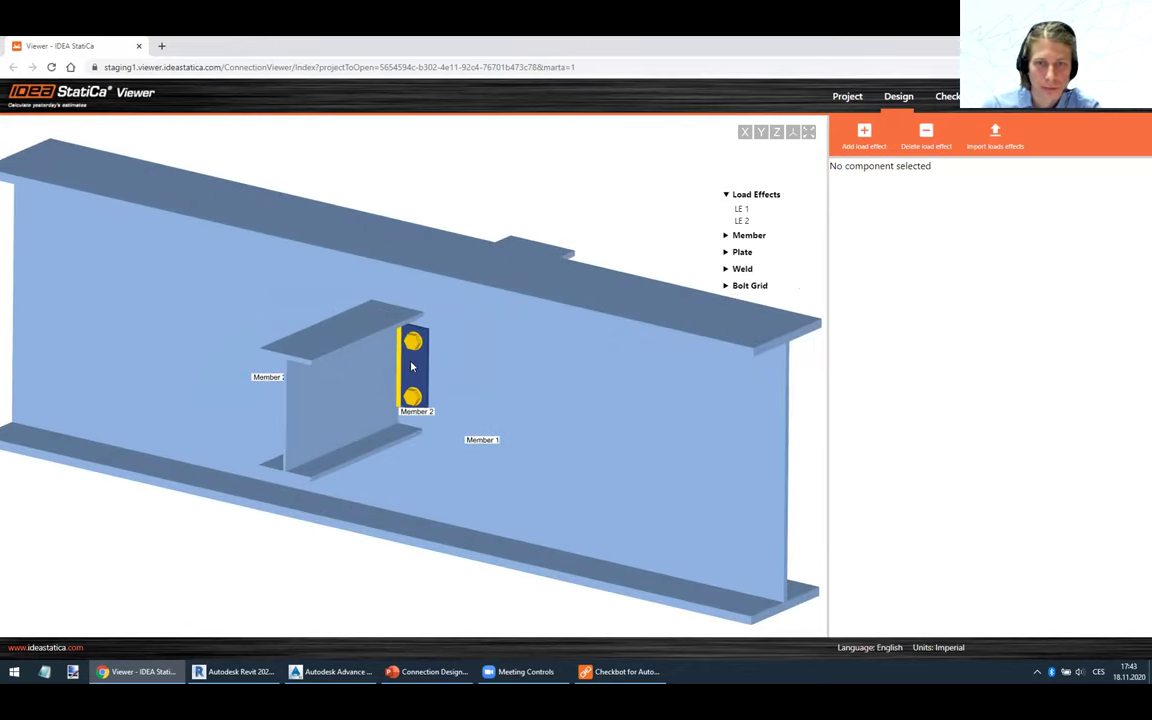
pyautogui.click(415, 370)
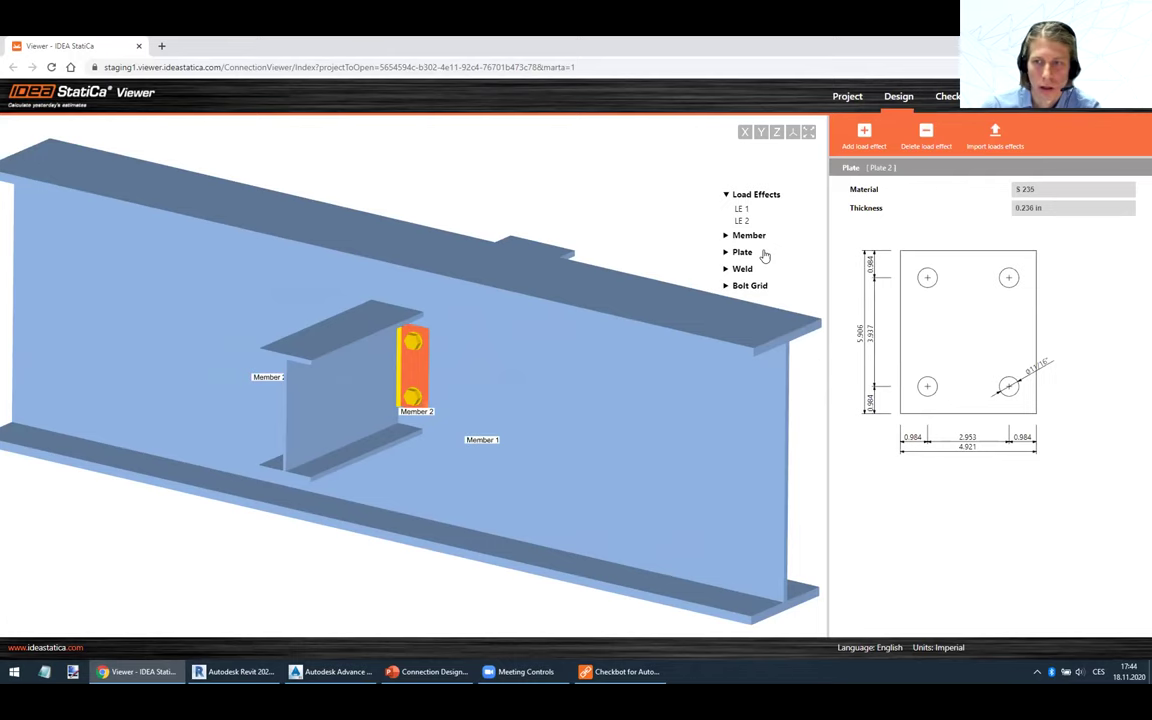
pyautogui.click(847, 96)
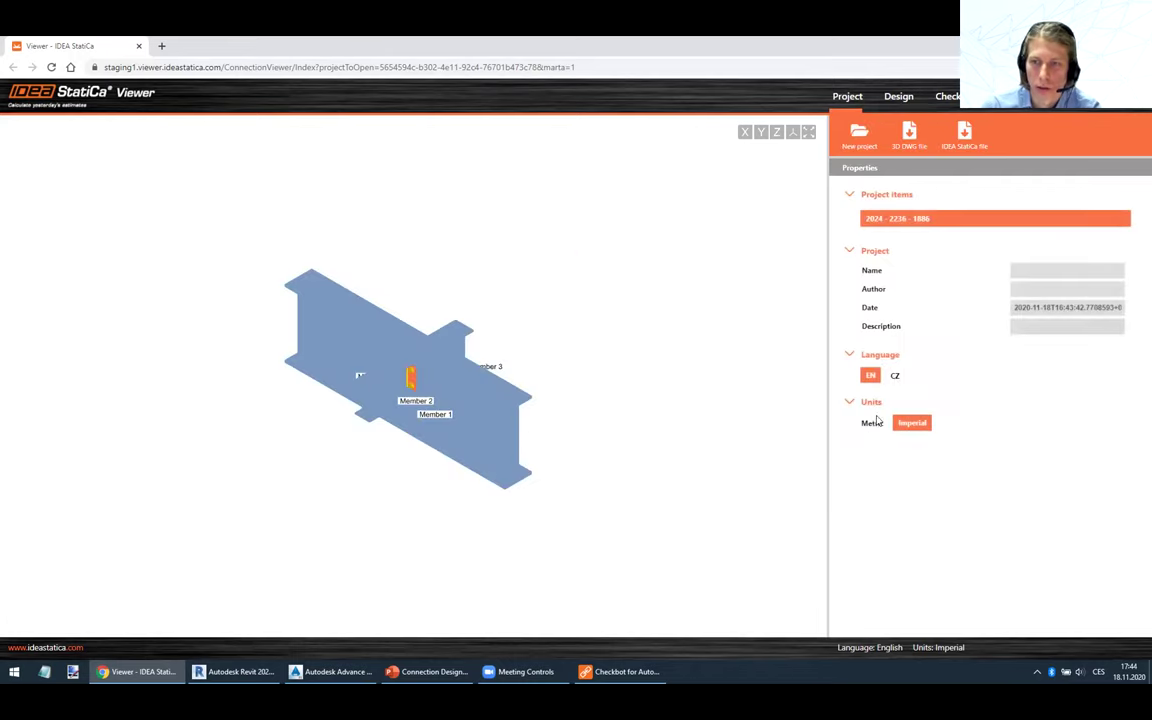
# Show the connection's design data and the bolt grid properties from a rotated view.
pyautogui.click(898, 96)
pyautogui.scroll(5, 427, 376)
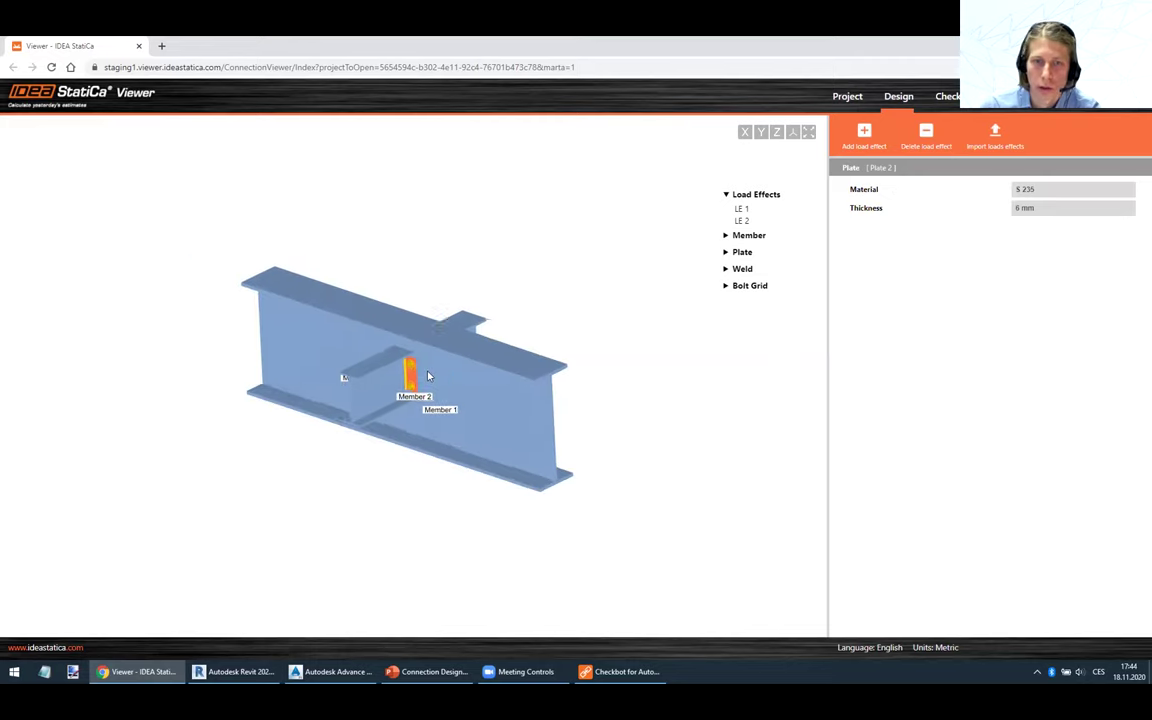
pyautogui.moveTo(427, 376); pyautogui.dragTo(424, 370)
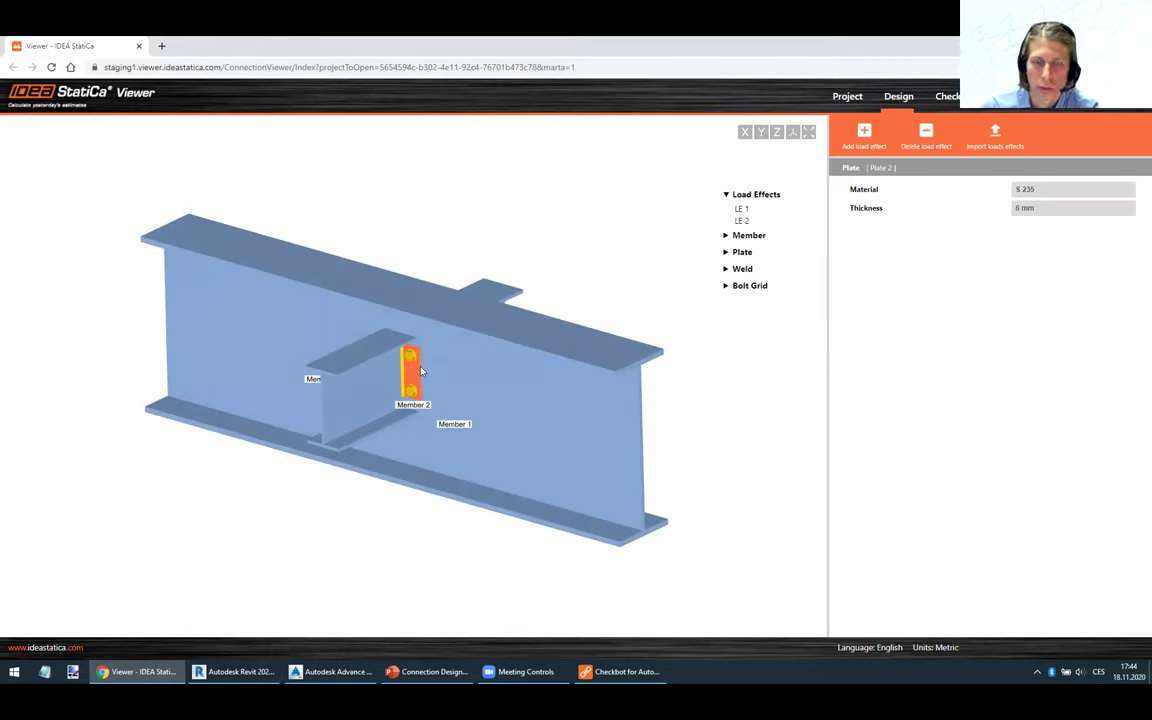
pyautogui.scroll(2, 417, 372)
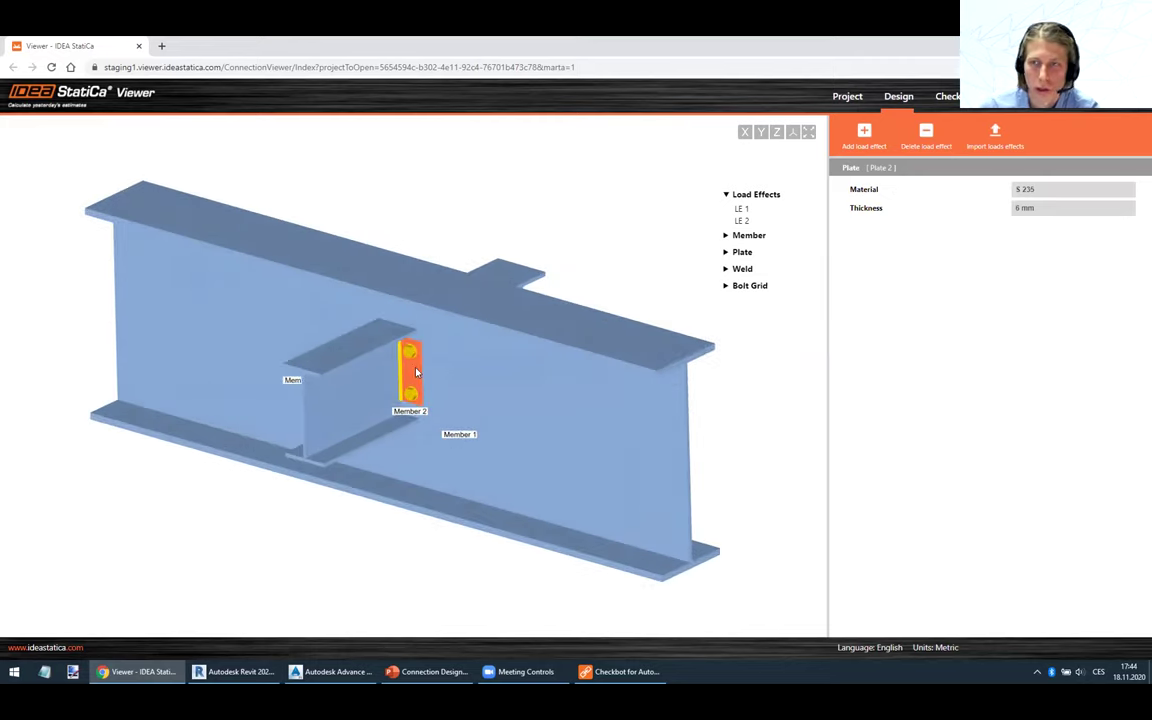
pyautogui.scroll(2, 417, 372)
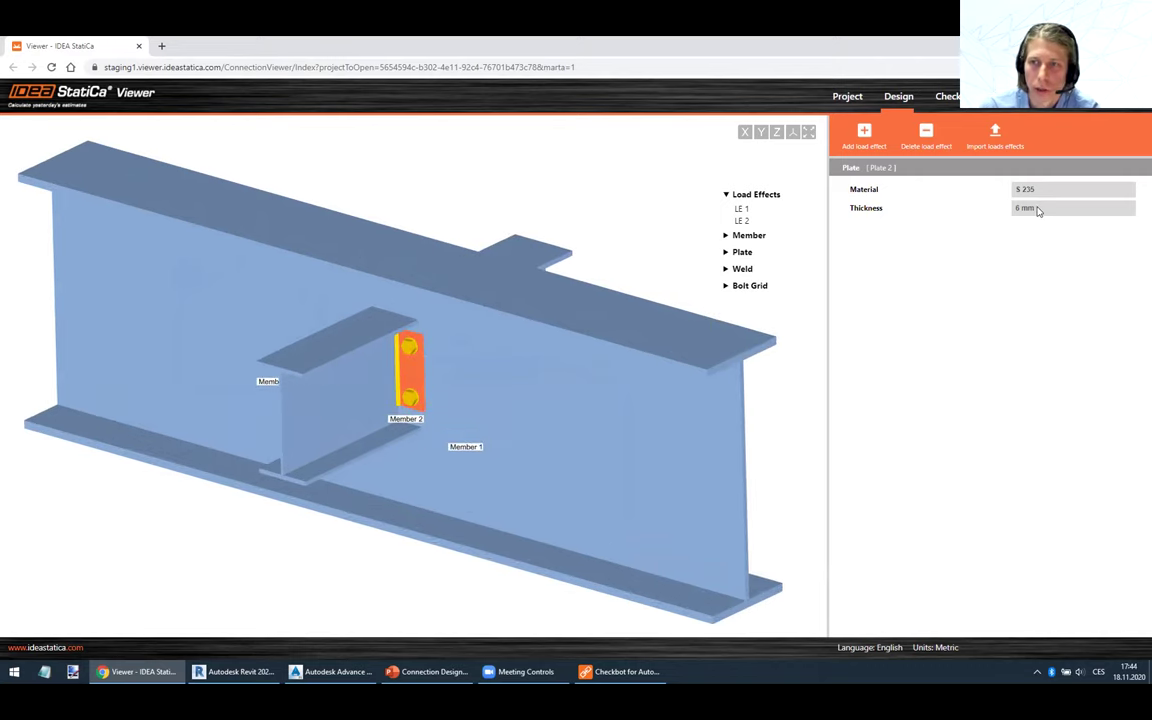
pyautogui.moveTo(476, 333); pyautogui.dragTo(462, 366)
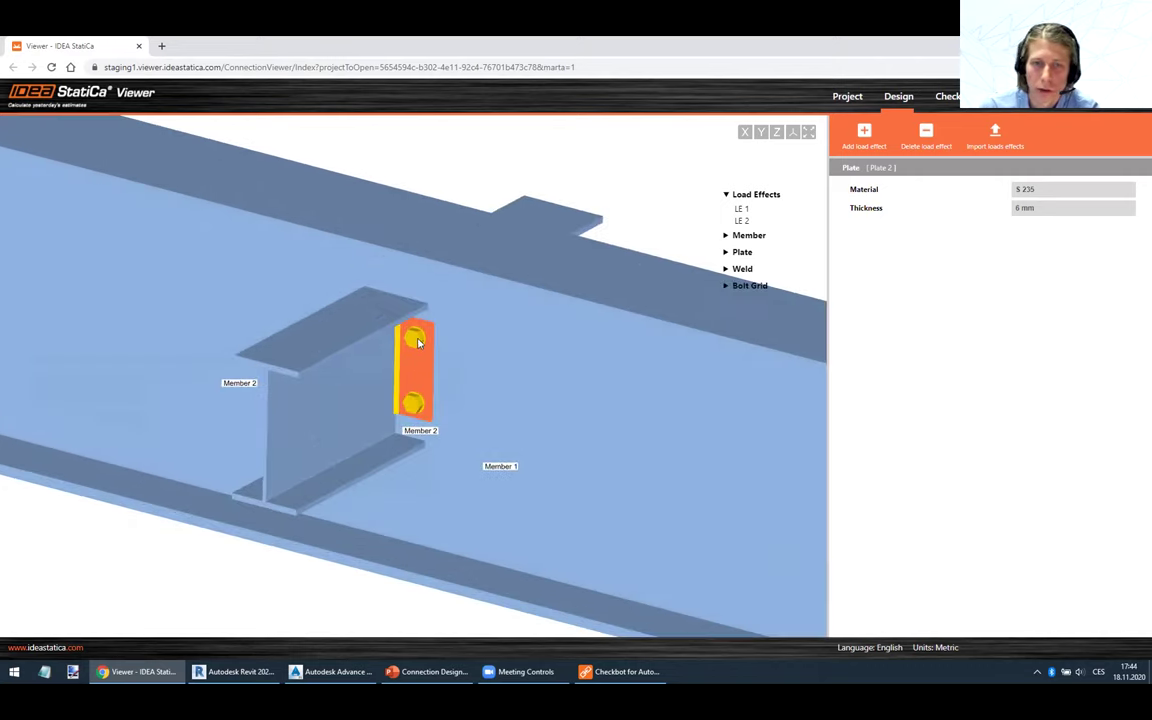
pyautogui.click(415, 340)
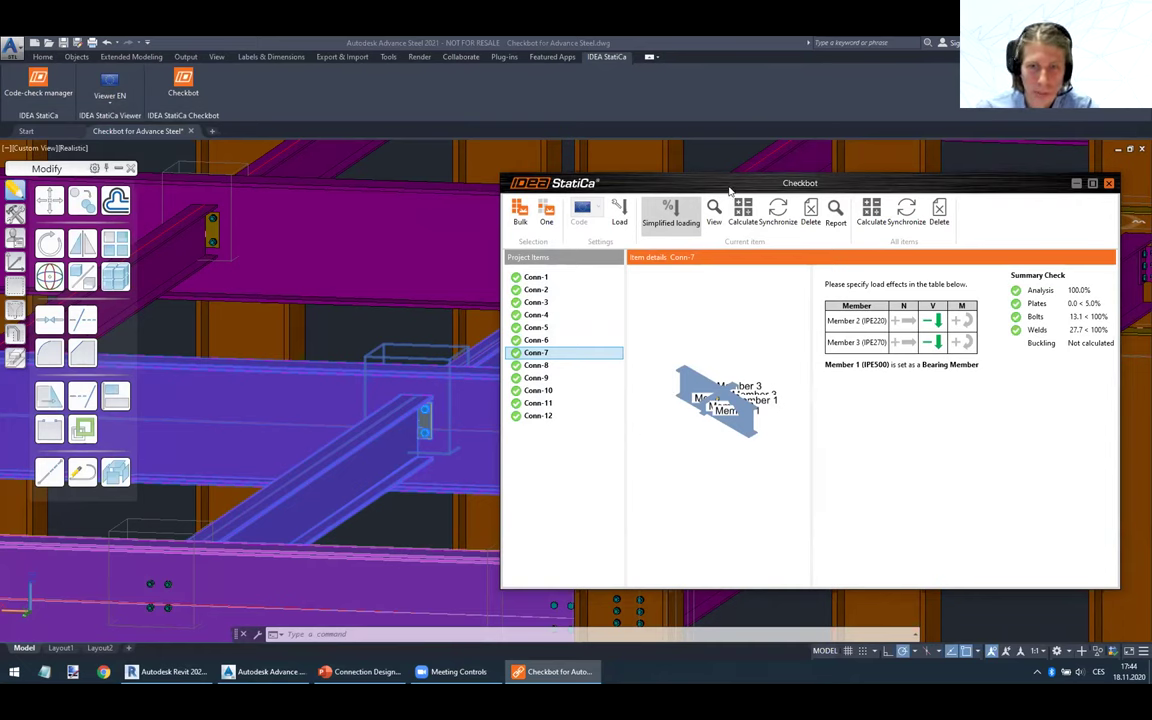
pyautogui.moveTo(730, 190); pyautogui.dragTo(724, 188)
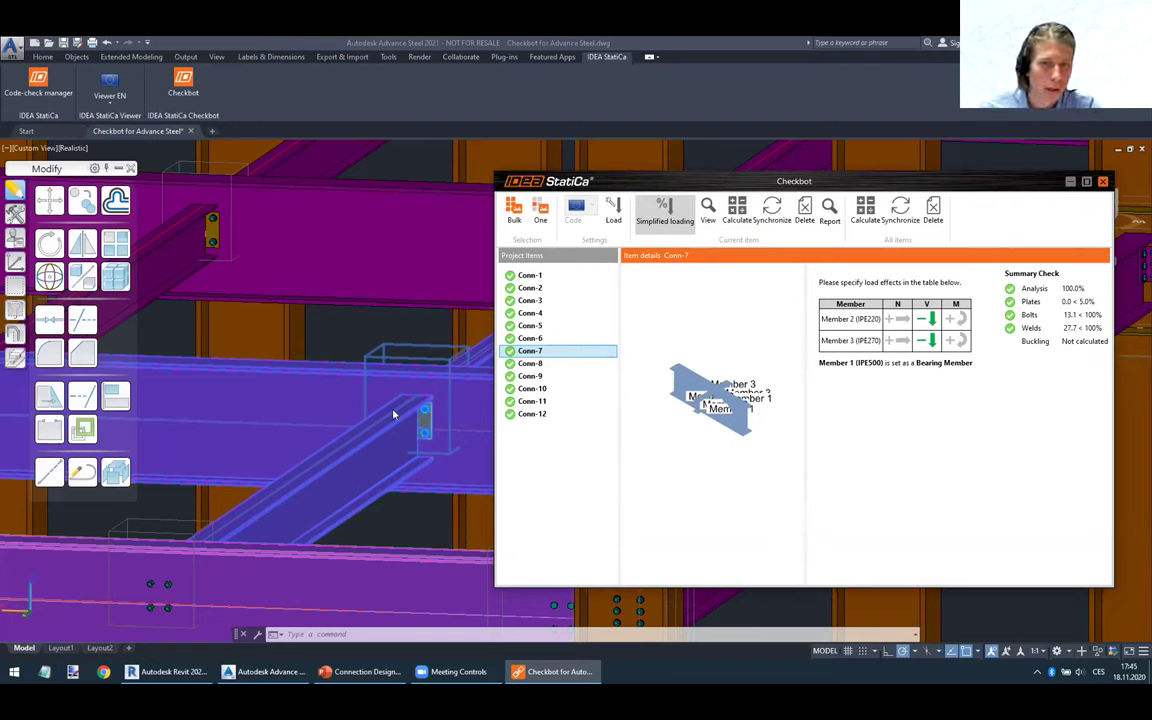
# Change the secondary beam's section from IPE270 to IPE220 and reopen Checkbot.
pyautogui.click(360, 305)
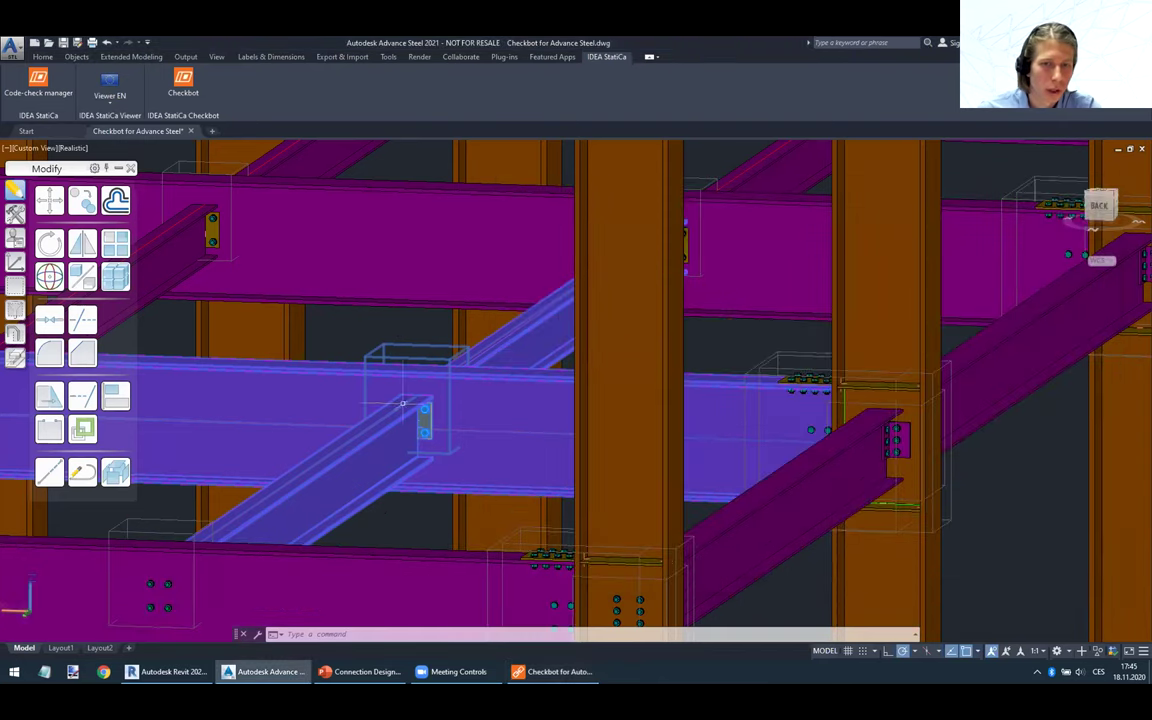
pyautogui.doubleClick(373, 459)
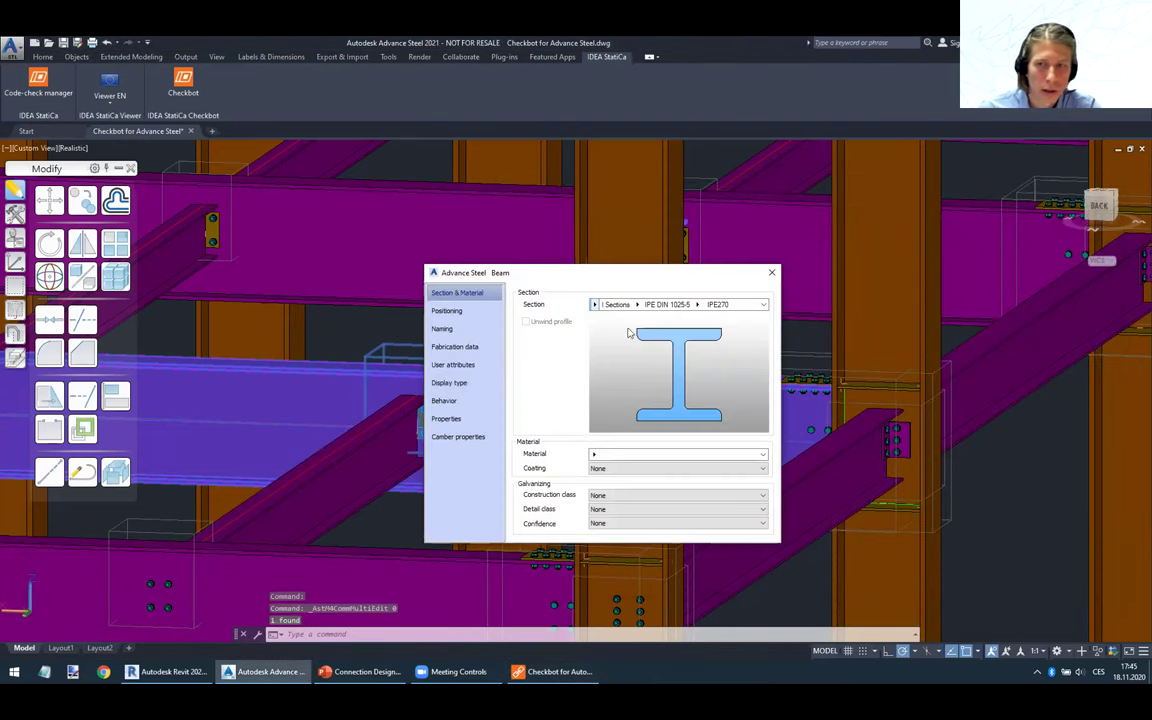
pyautogui.click(699, 306)
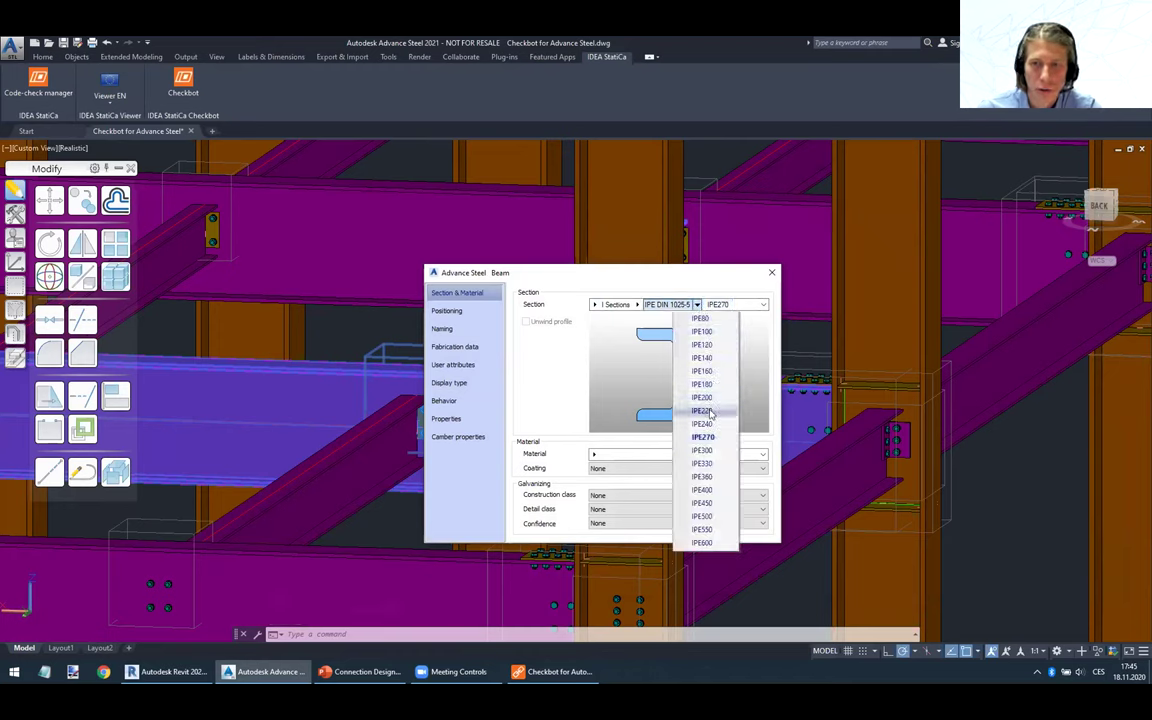
pyautogui.click(708, 412)
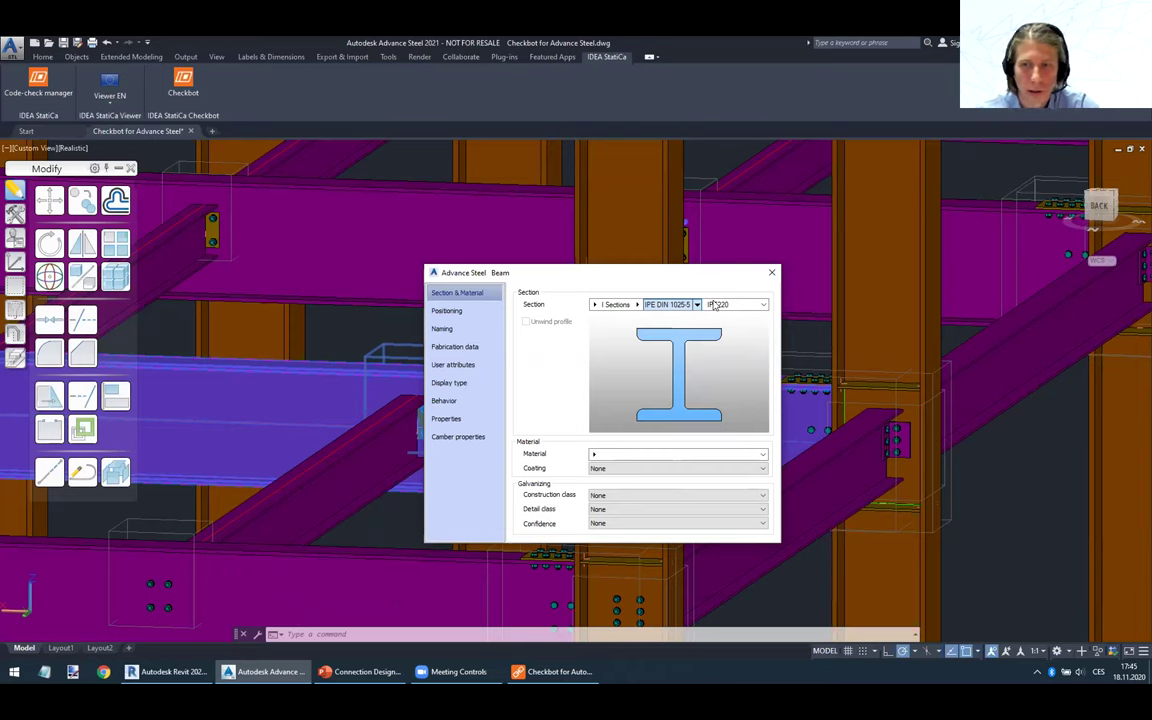
pyautogui.press('Escape')
pyautogui.press('Escape')
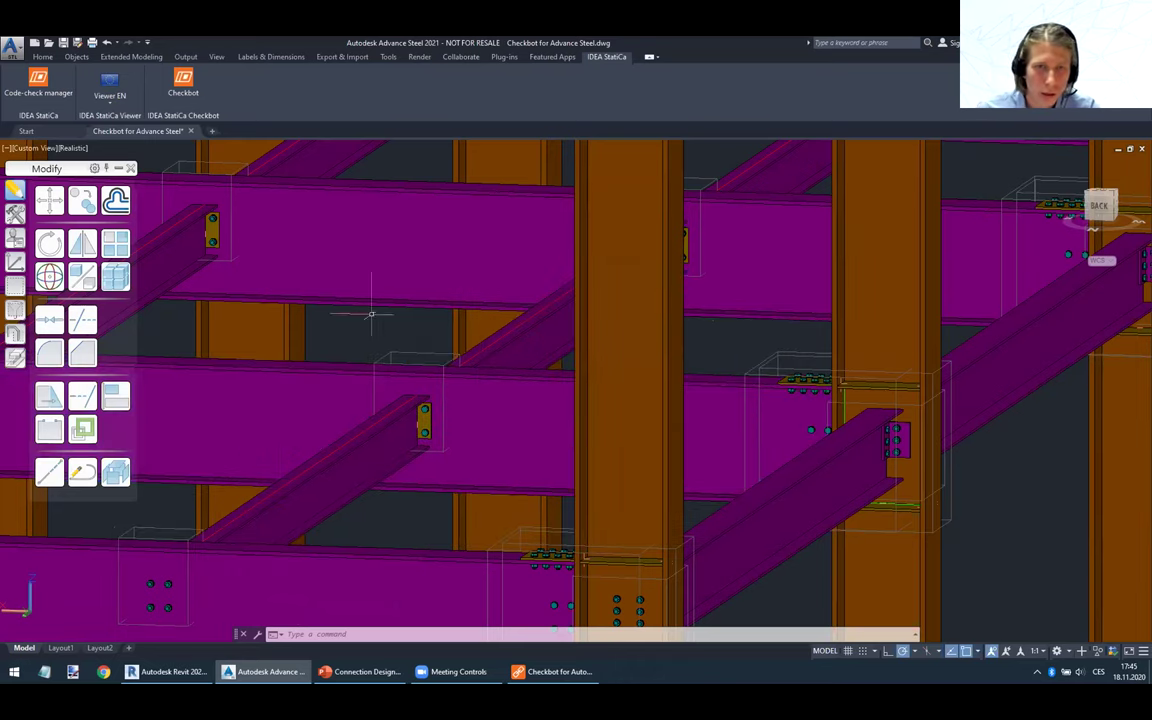
pyautogui.click(553, 671)
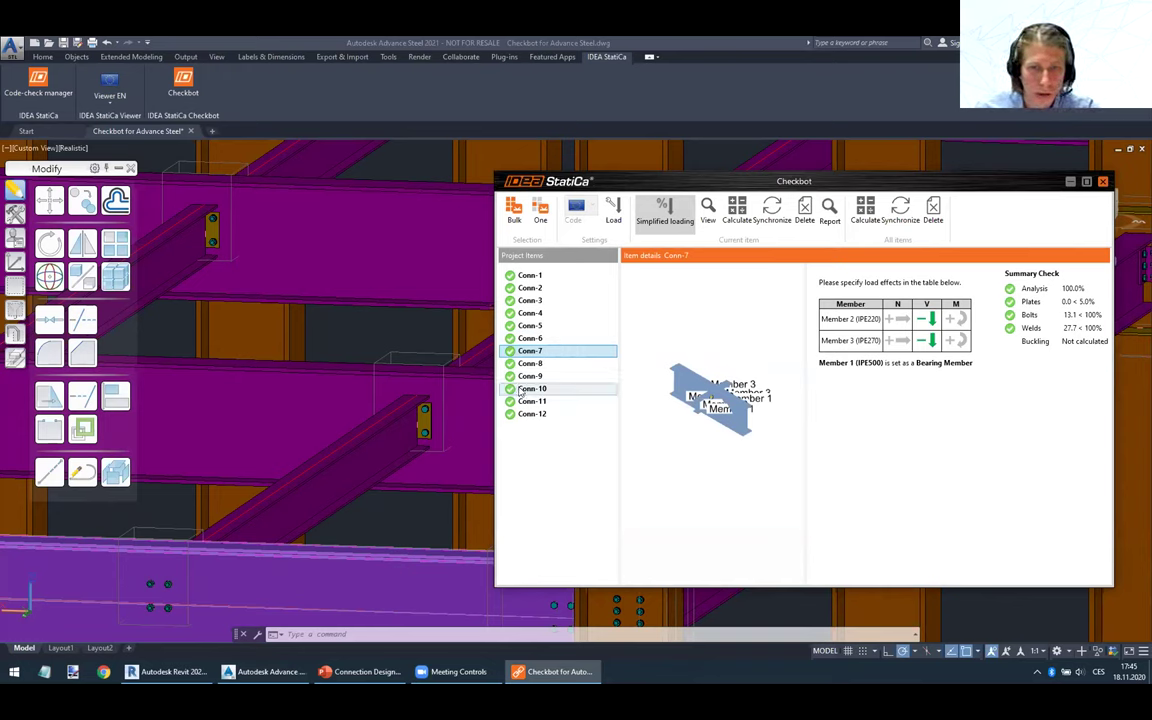
# Synchronize and recalculate Conn-7, which now passes with bolts at 9.4% and welds at 17.9%.
pyautogui.click(538, 341)
pyautogui.click(540, 351)
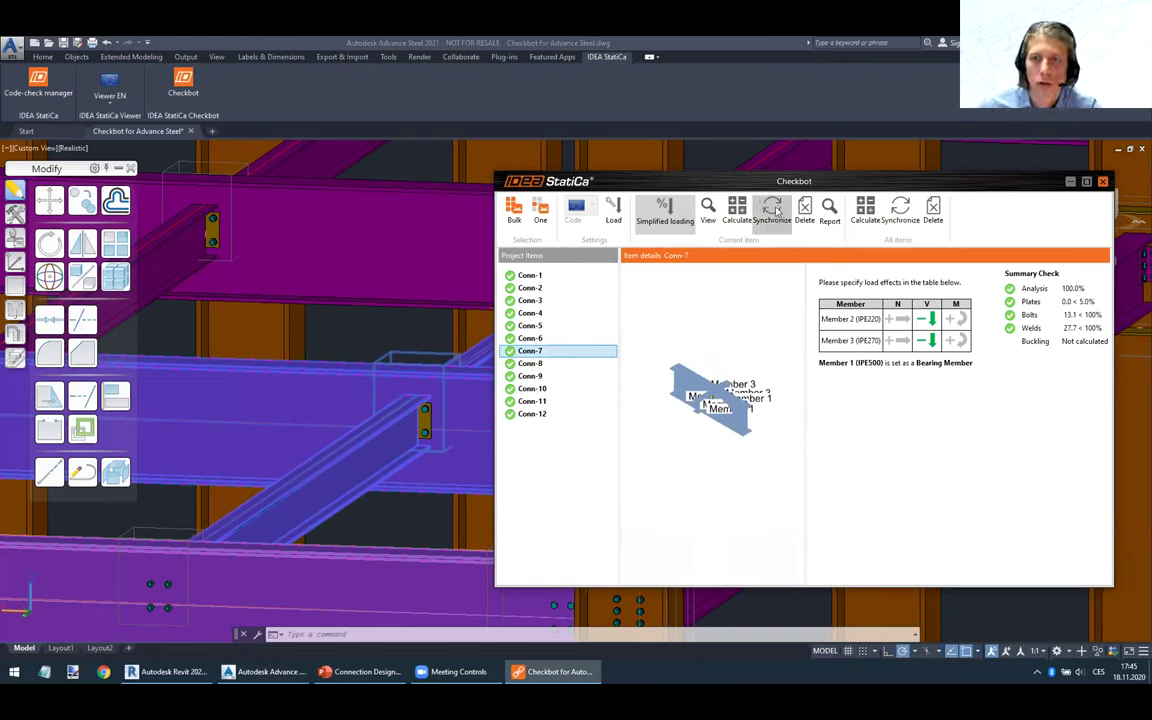
pyautogui.click(775, 212)
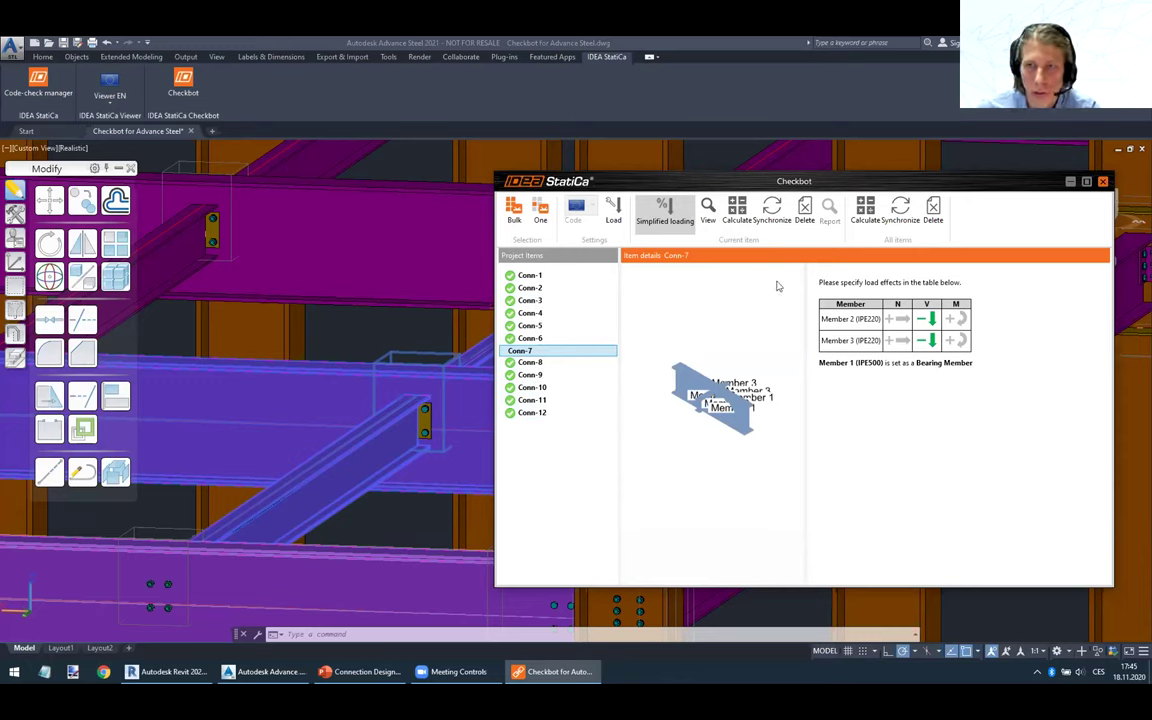
pyautogui.moveTo(648, 367); pyautogui.dragTo(703, 382, button='right')
pyautogui.scroll(3, 703, 382)
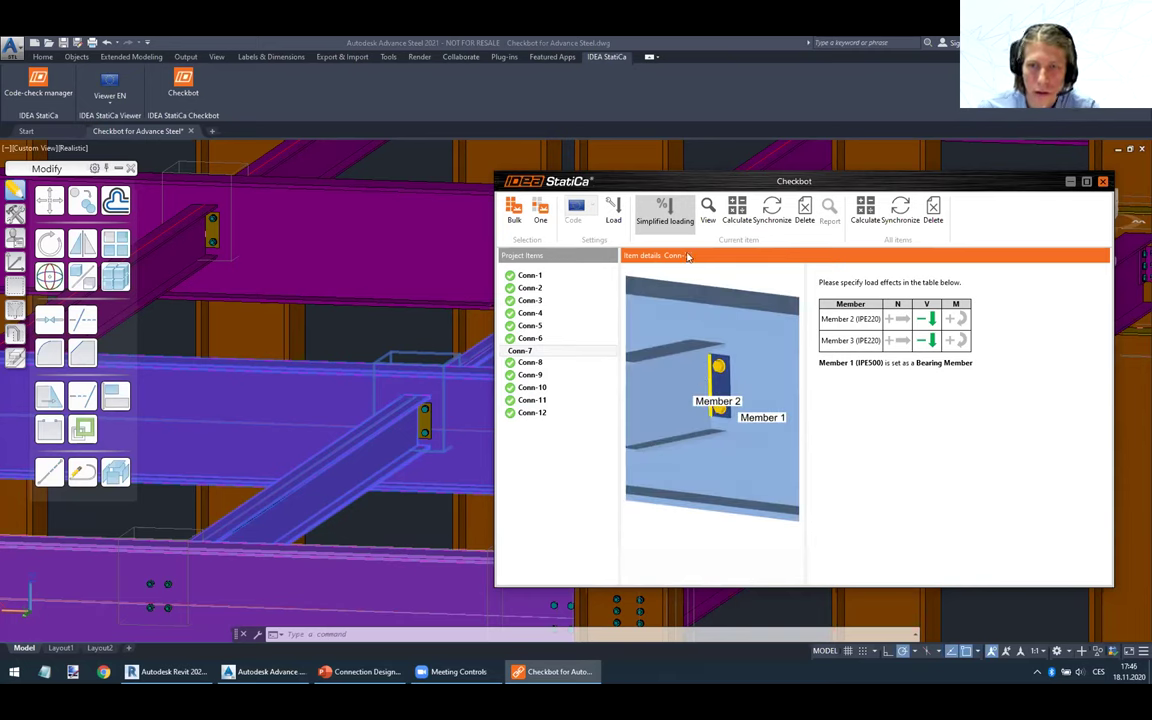
pyautogui.click(737, 208)
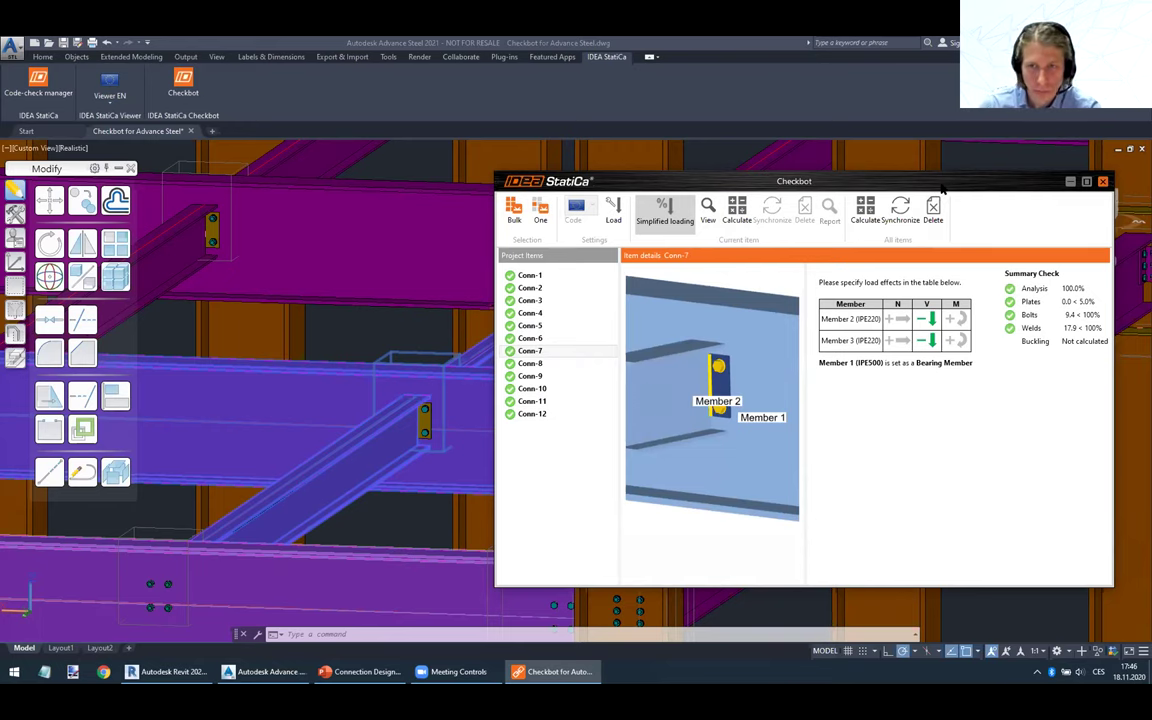
pyautogui.moveTo(941, 188); pyautogui.dragTo(934, 190)
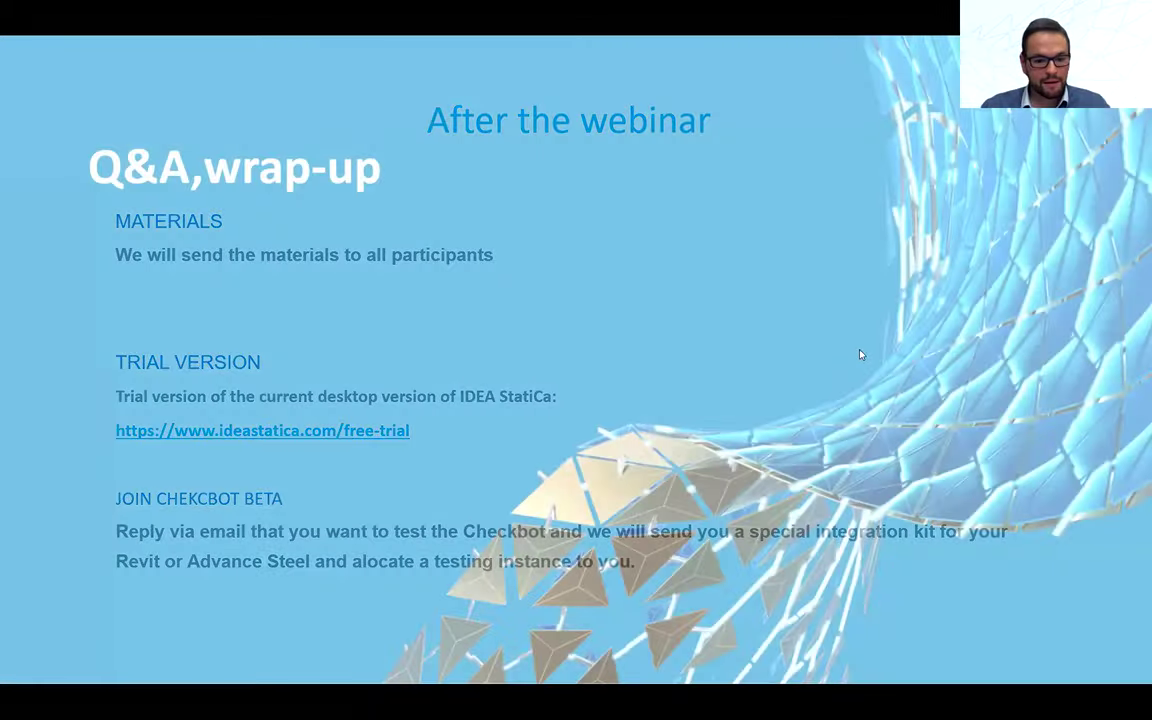
# Exit the slide show to editing view on slide 35, the 'Q&A,wrap-up' slide.
pyautogui.press('Escape')
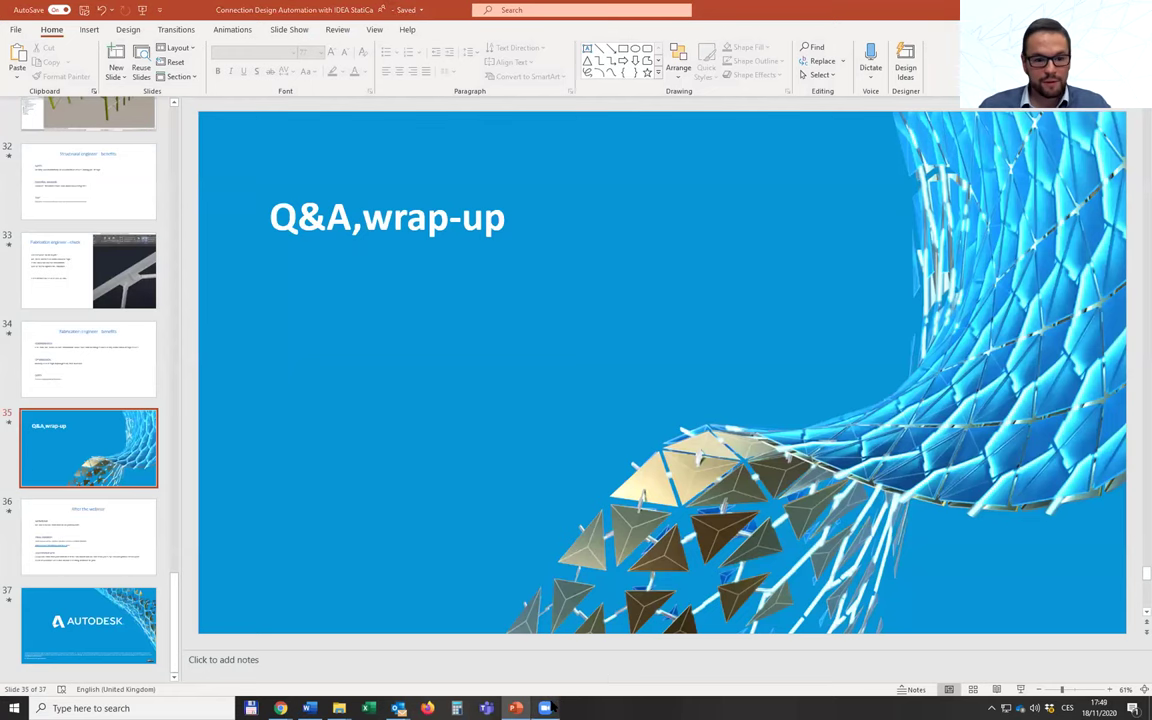
pyautogui.hotkey('alt', 'Tab')
pyautogui.hotkey('alt', 'Tab')
pyautogui.hotkey('alt', 'Tab')
pyautogui.hotkey('alt', 'Tab')
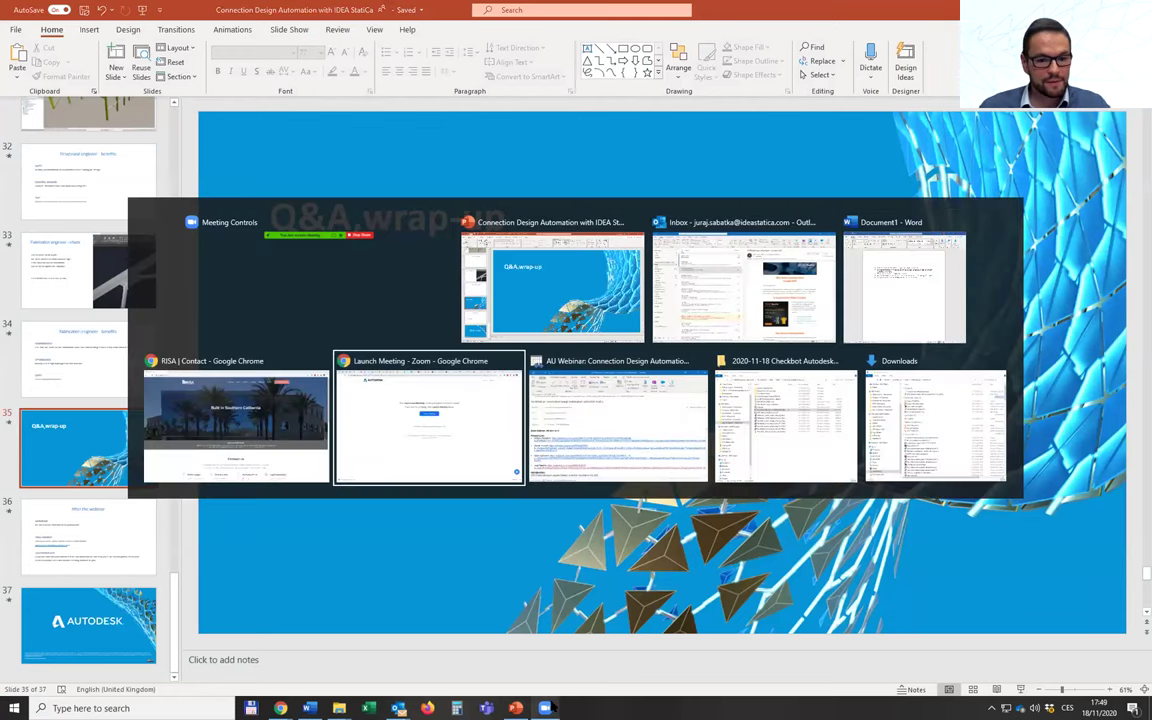
pyautogui.hotkey('alt', 'Tab')
pyautogui.hotkey('alt', 'Tab')
pyautogui.hotkey('alt', 'Tab')
pyautogui.hotkey('alt', 'Tab')
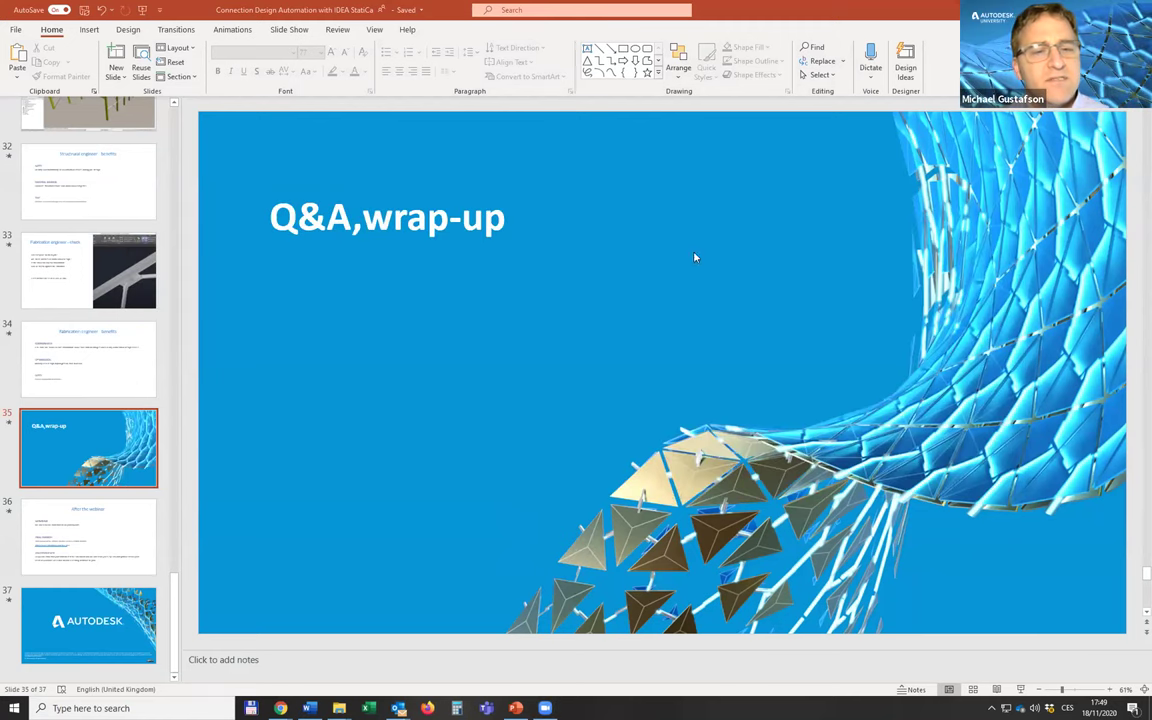